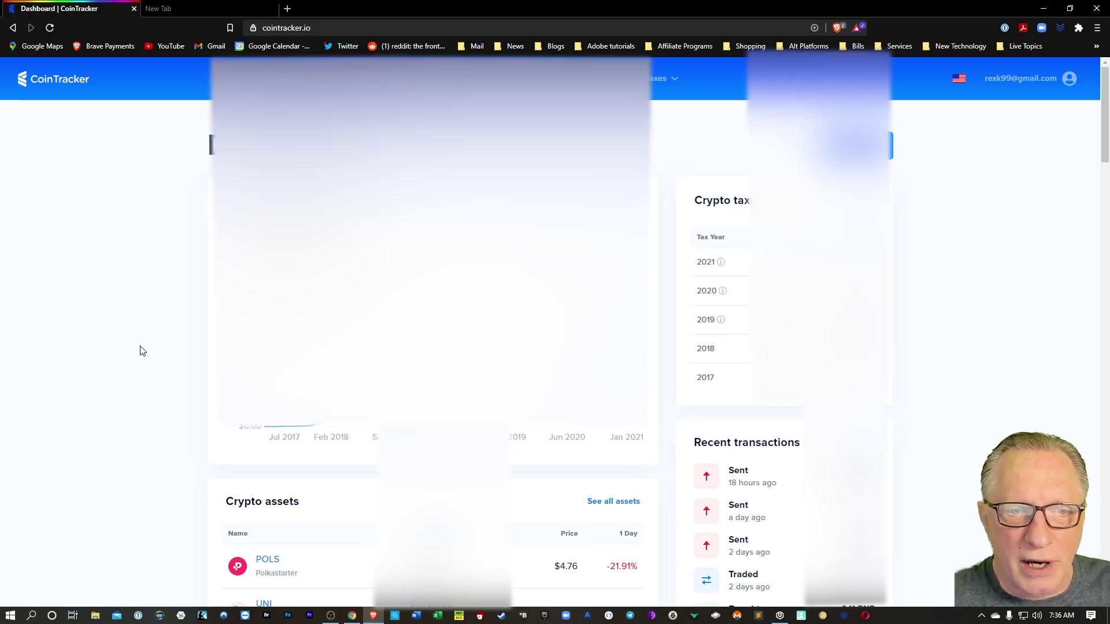
scroll(153, 367, down, 3)
scroll(149, 374, up, 2)
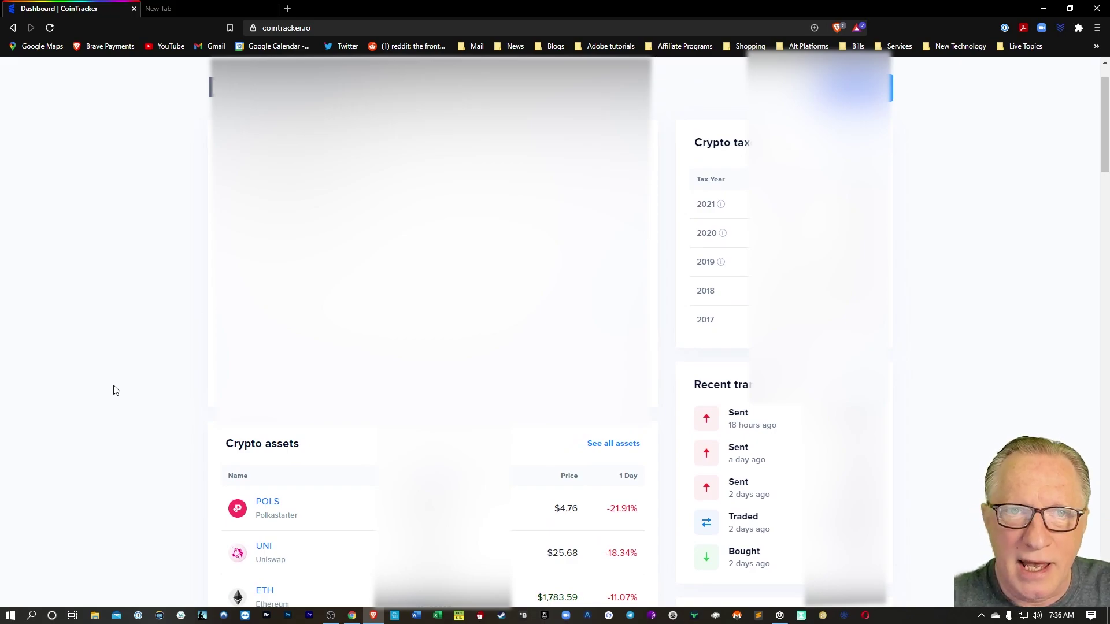
scroll(112, 389, up, 1)
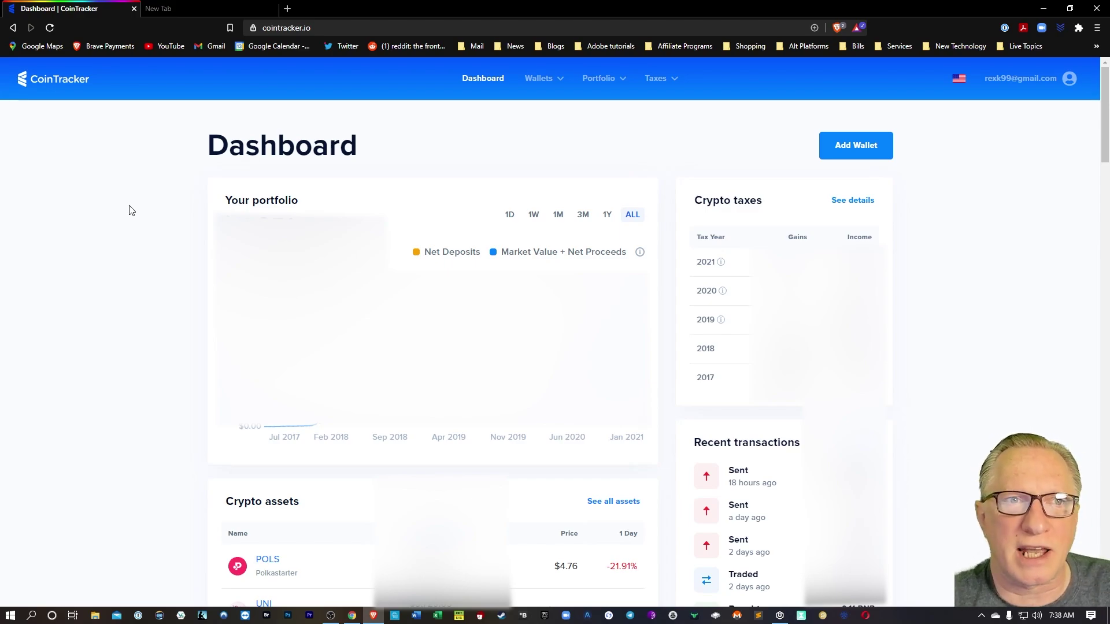
Open the list of all wallets and display the assets of the Coinbase exchange
click(543, 80)
click(508, 106)
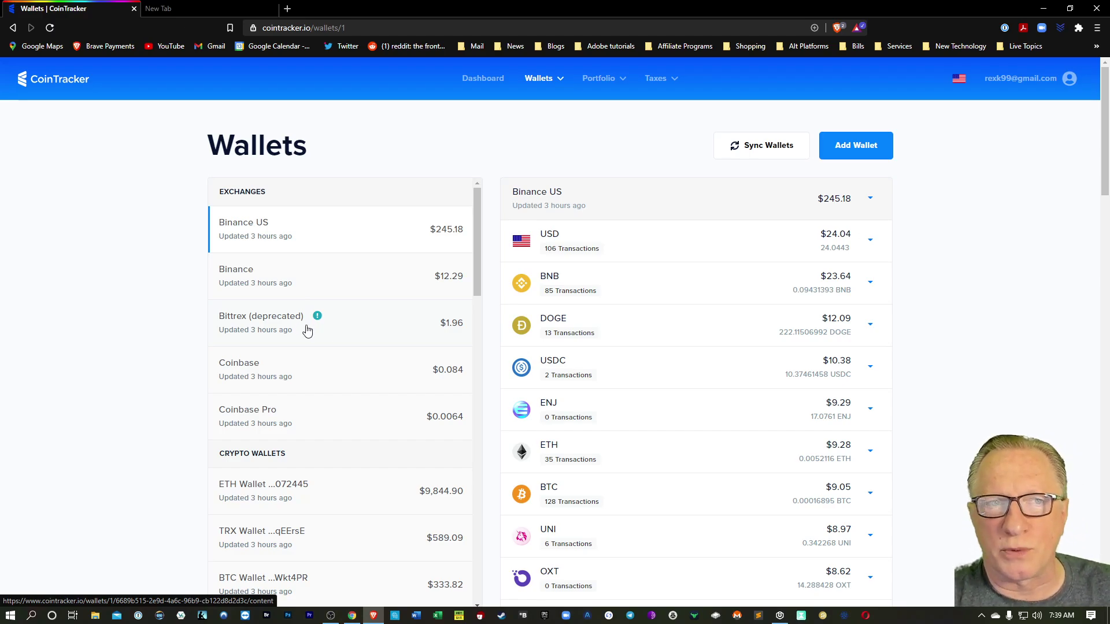
click(263, 377)
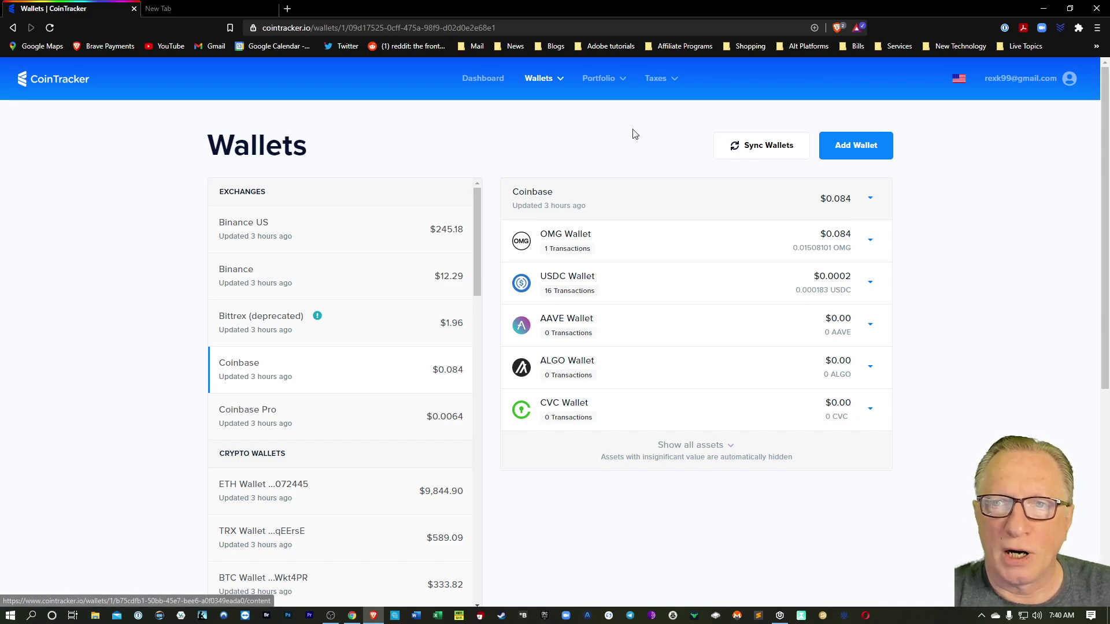
Start a new wallet and choose Coinbase as its wallet type
click(854, 148)
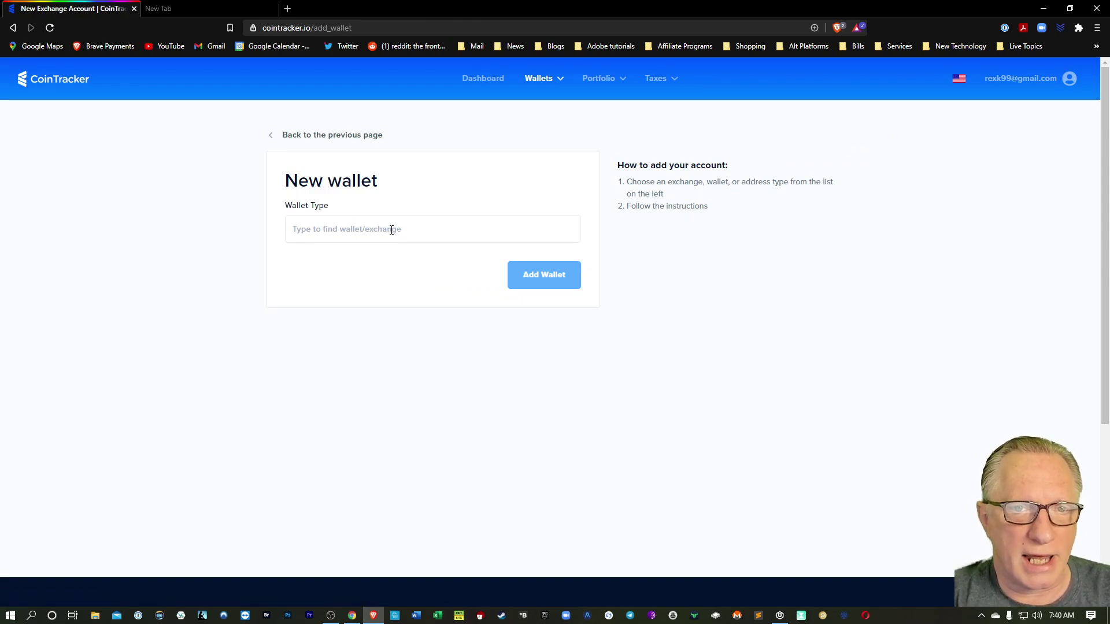
click(411, 230)
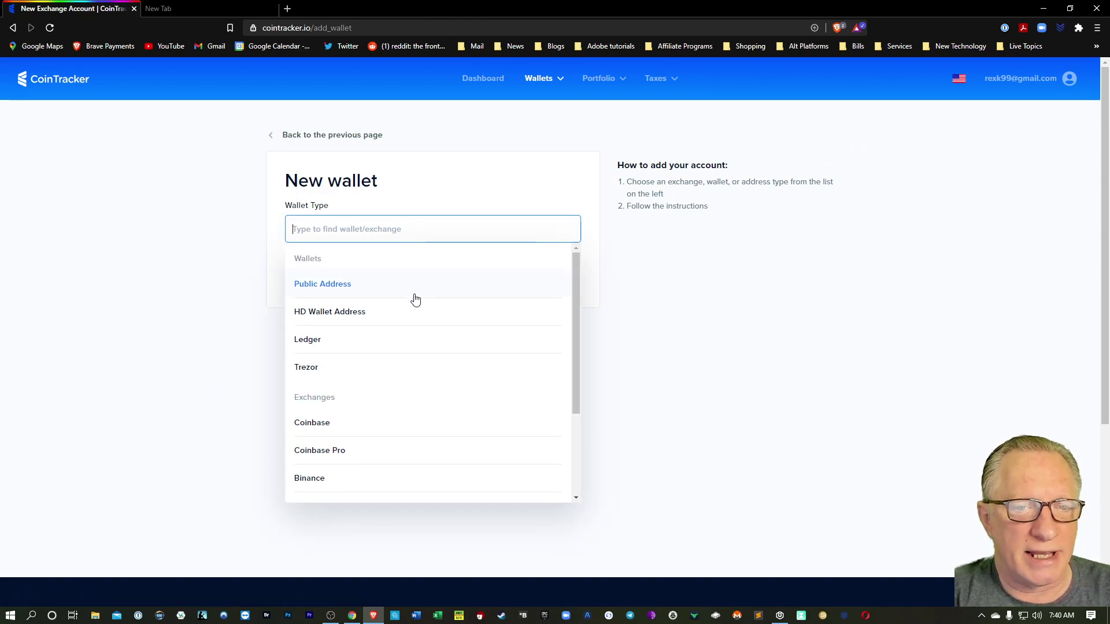
scroll(415, 310, down, 1)
scroll(369, 387, down, 1)
scroll(372, 400, down, 2)
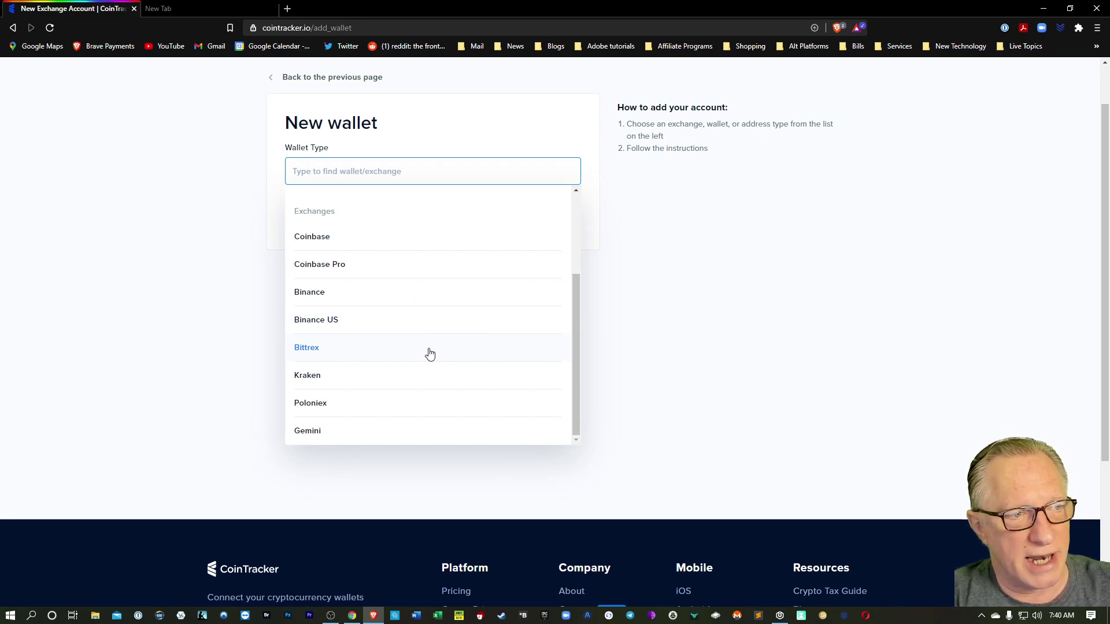
click(375, 240)
Add the Coinbase wallet and sign in to Coinbase with the saved email and password to authorize CoinTracker
scroll(491, 312, up, 1)
click(517, 334)
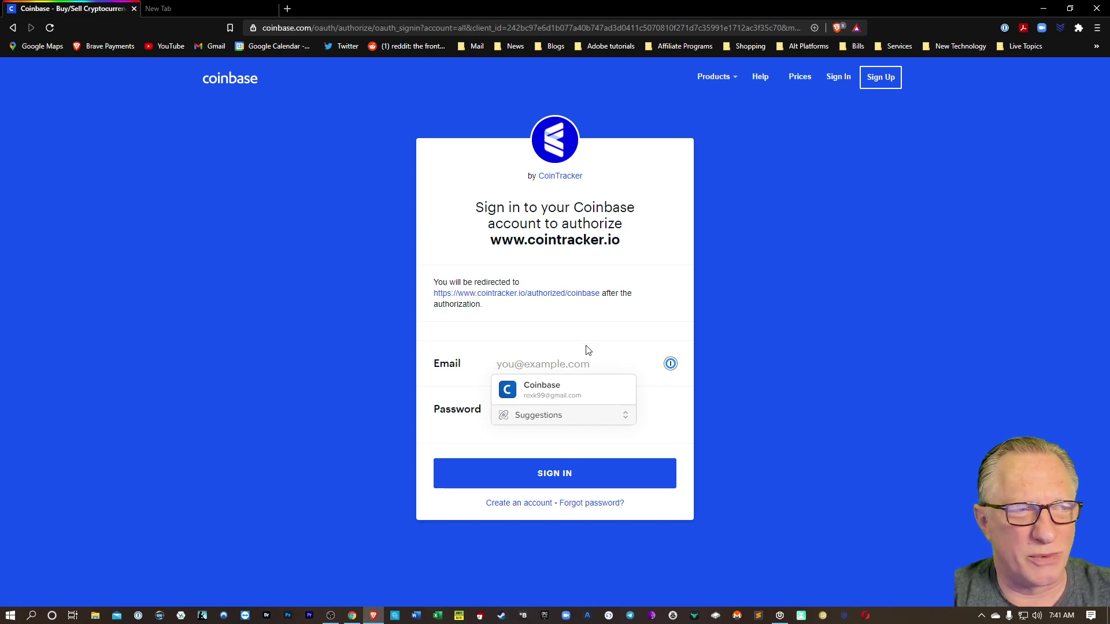
click(546, 389)
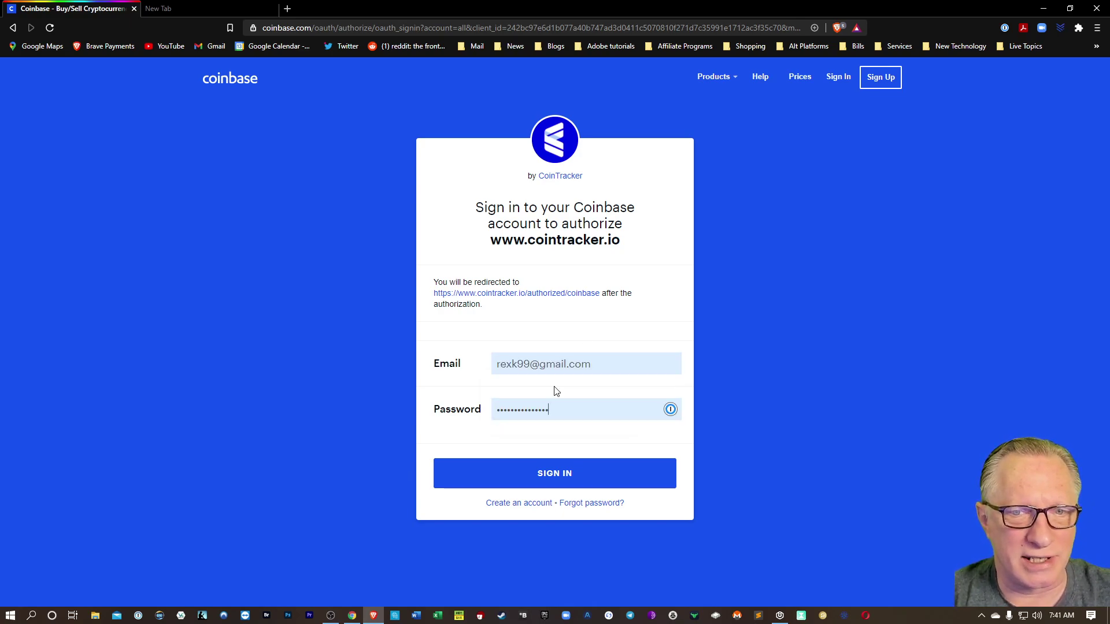
click(545, 475)
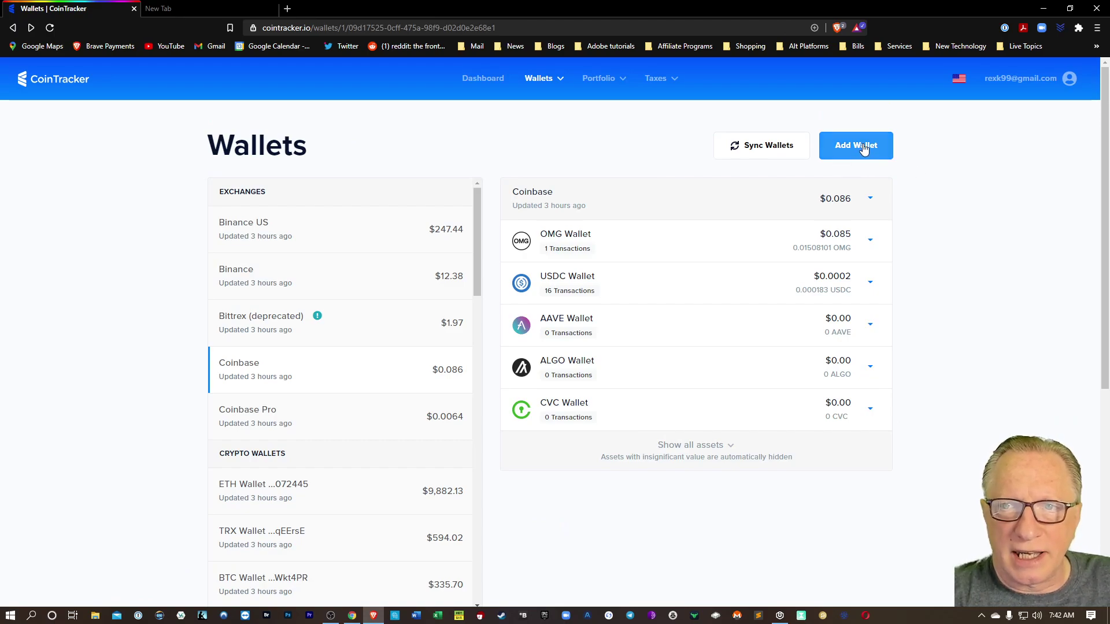
Start another new wallet of type Coinbase Pro and open the Coinbase Pro API settings page
click(864, 149)
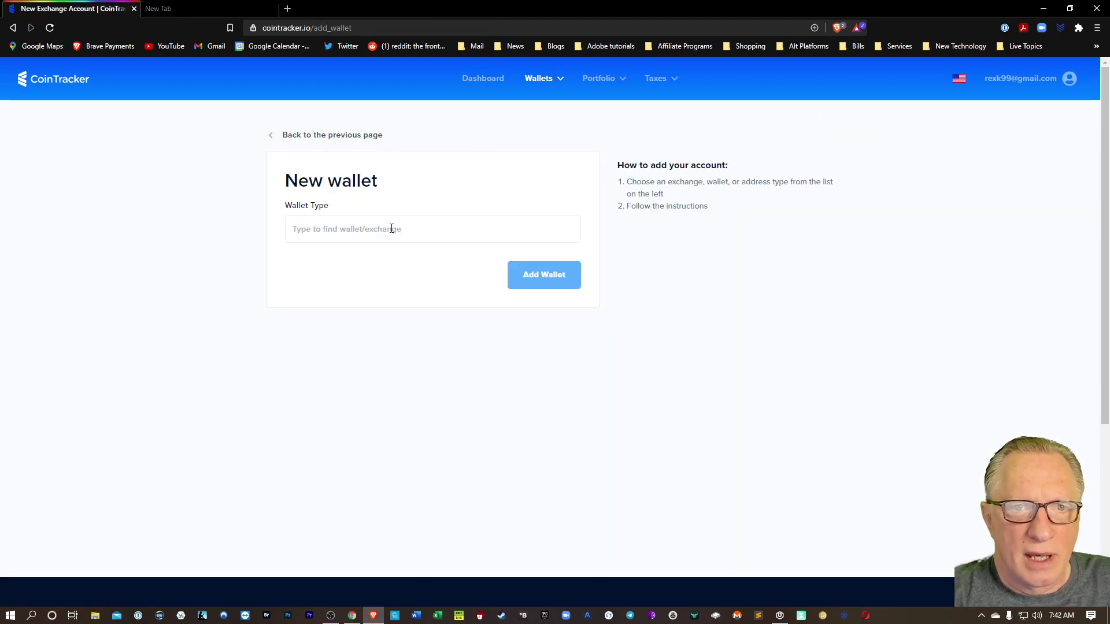
click(392, 229)
scroll(425, 344, down, 2)
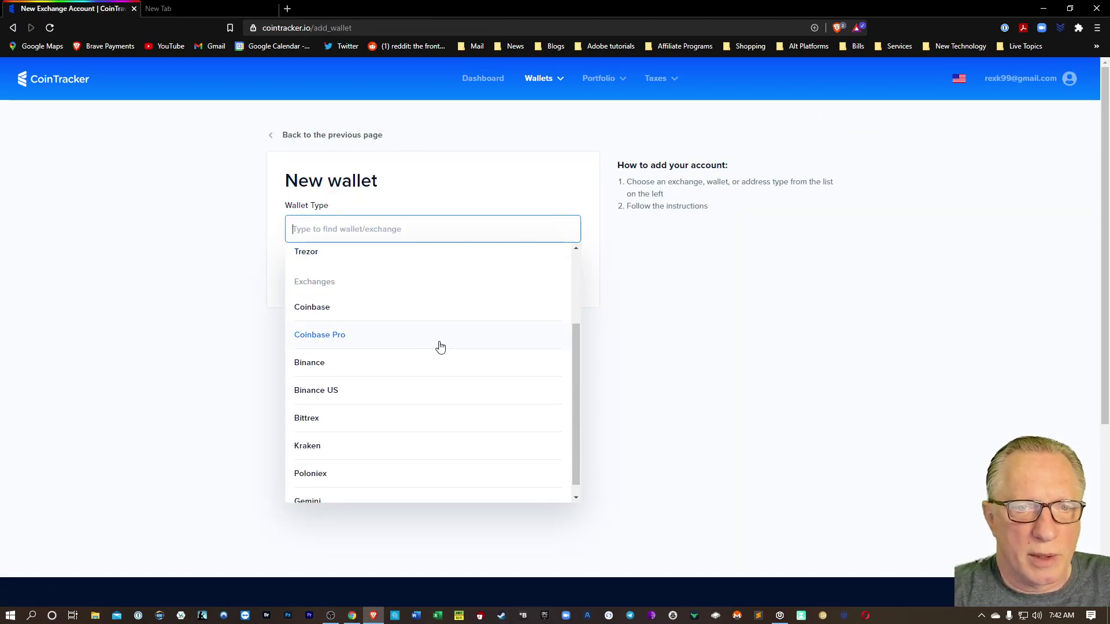
click(391, 341)
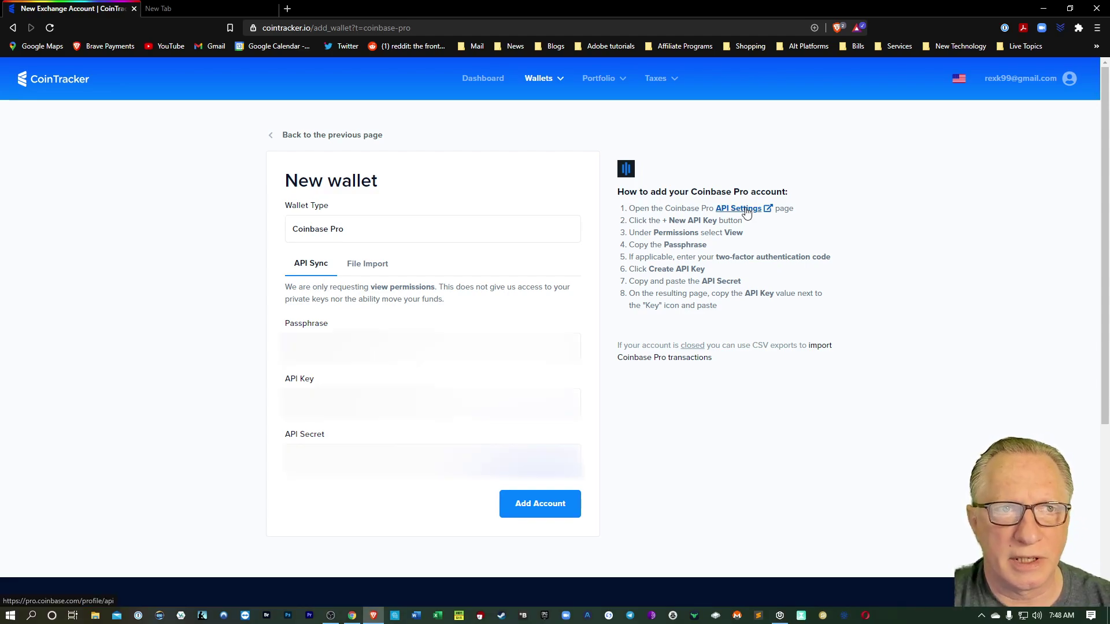
click(744, 209)
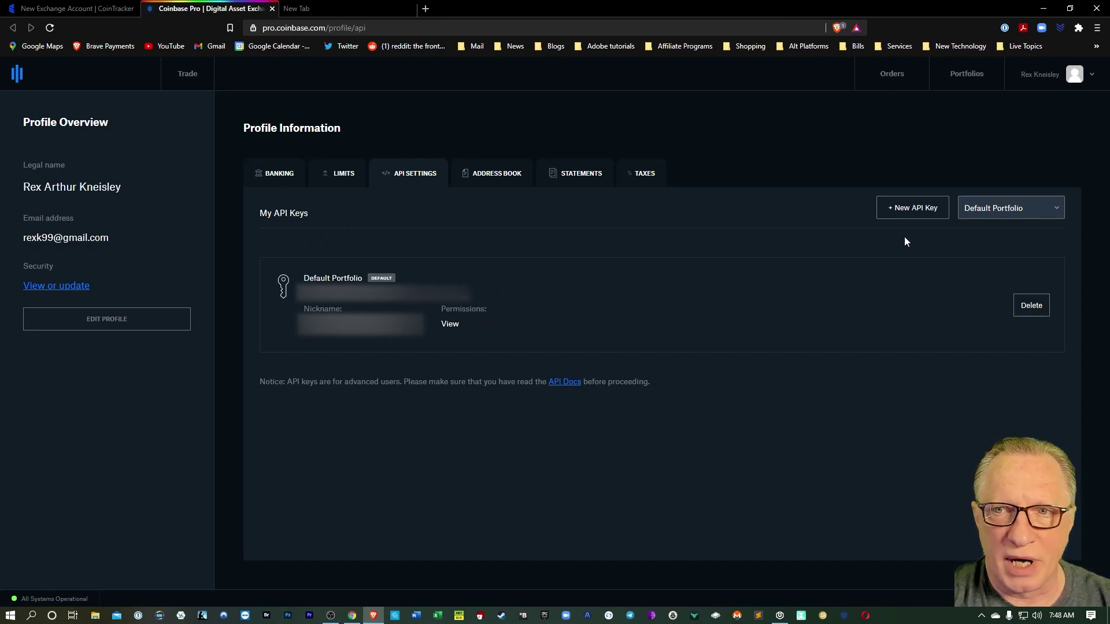
Begin a new API key for the default portfolio with the nickname CoinTracker and only the View permission
click(917, 212)
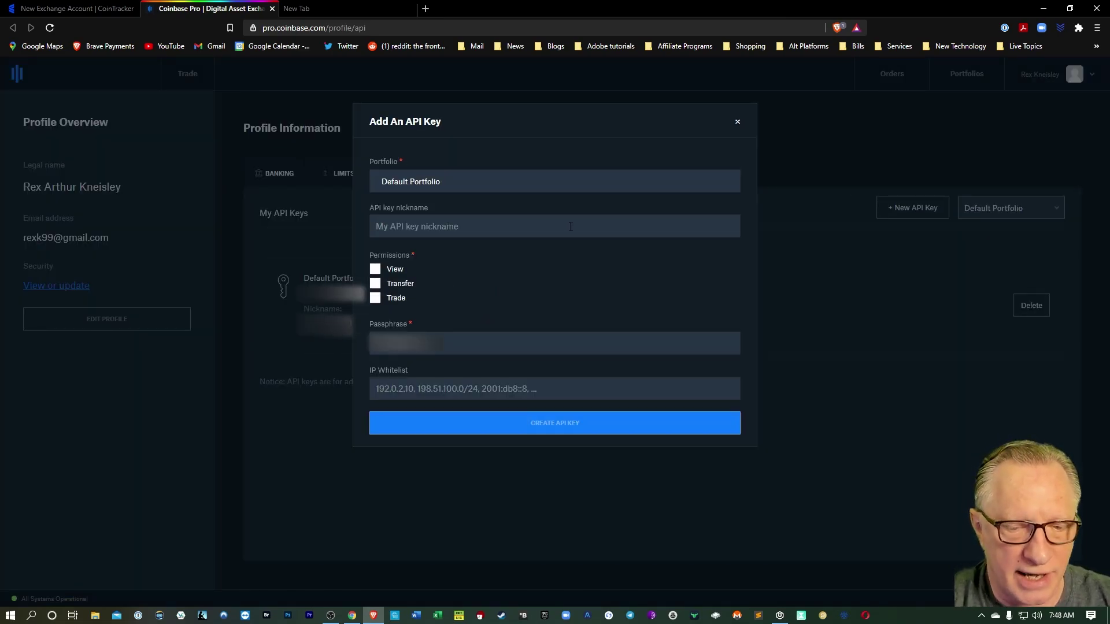
text(Coin)
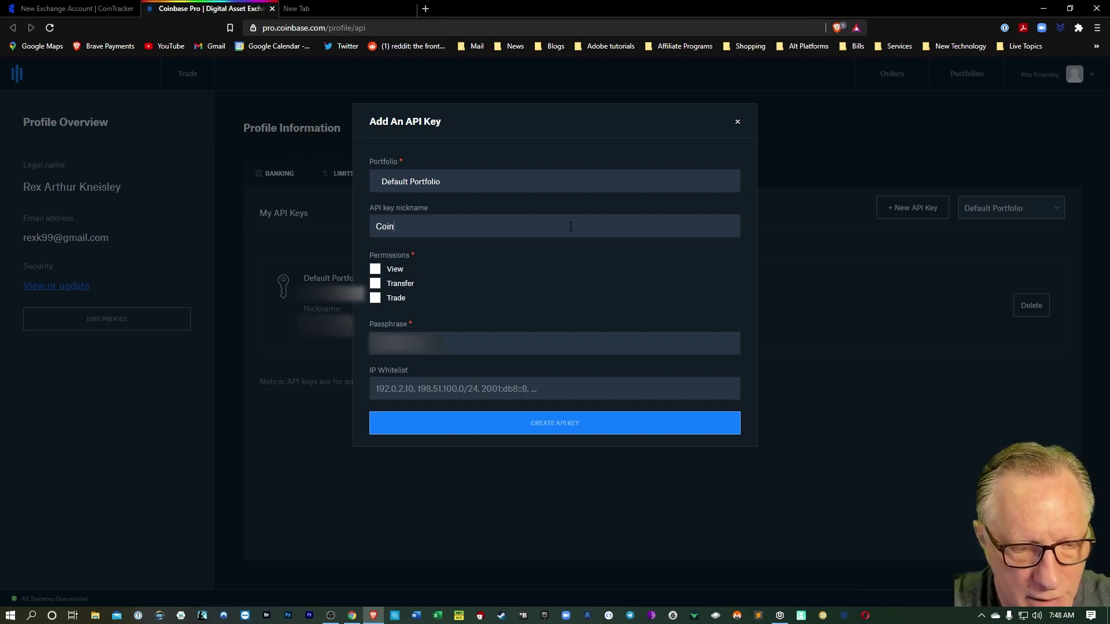
text(Tracker)
click(386, 267)
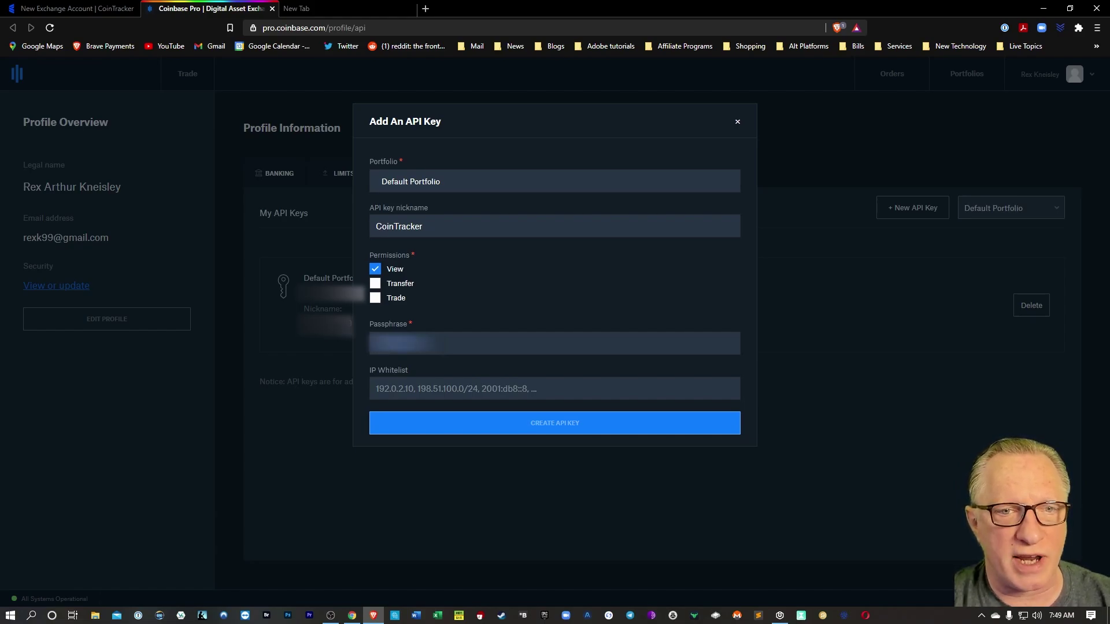
Copy the new API key's passphrase and paste it into the Passphrase field of the CoinTracker wallet form
right_click(422, 342)
click(452, 385)
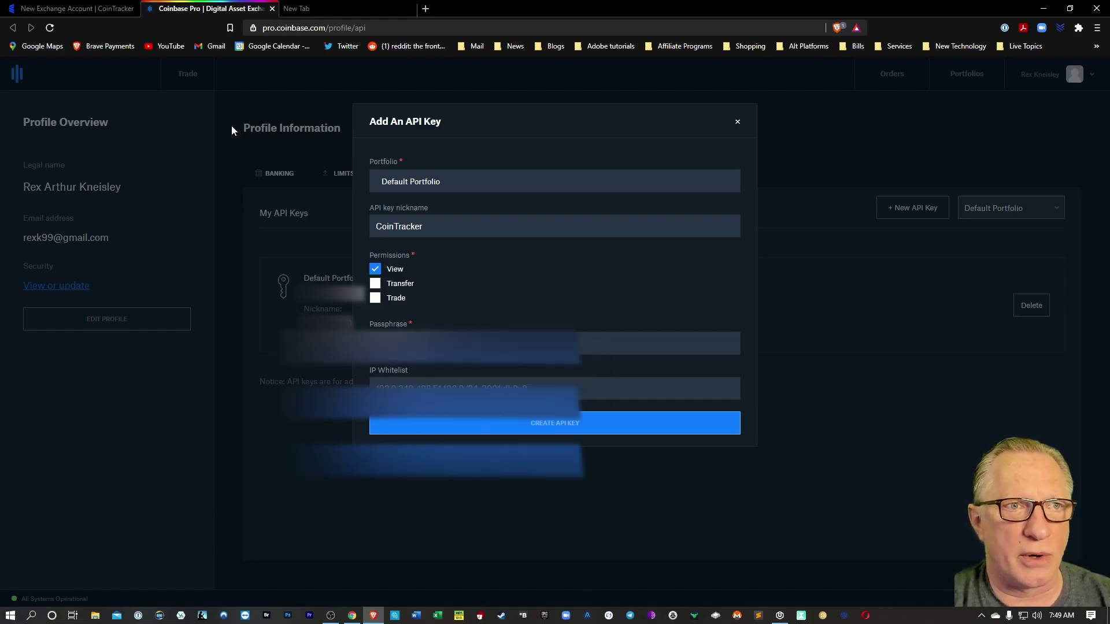
click(87, 9)
right_click(300, 458)
click(324, 437)
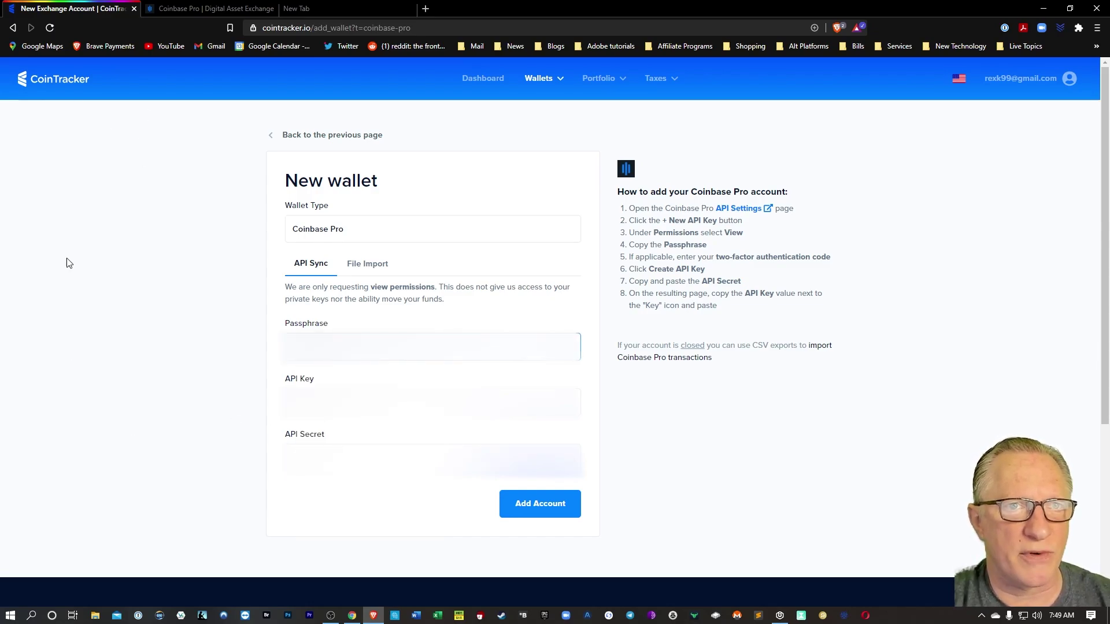
Return to Coinbase Pro and create the API key, entering the 2-step verification code
click(186, 9)
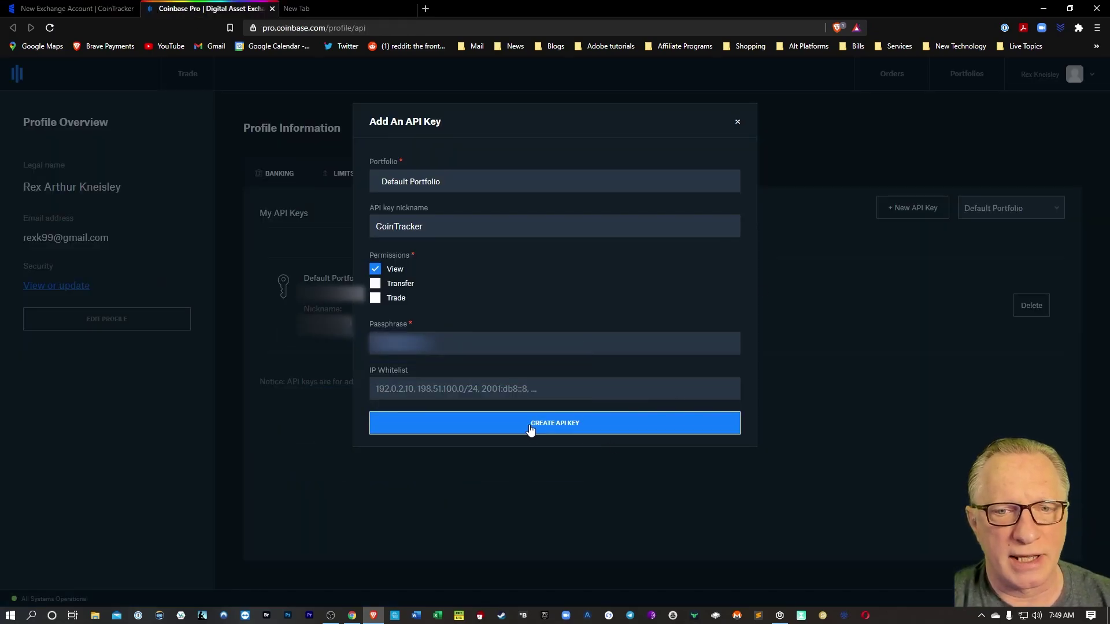
click(553, 431)
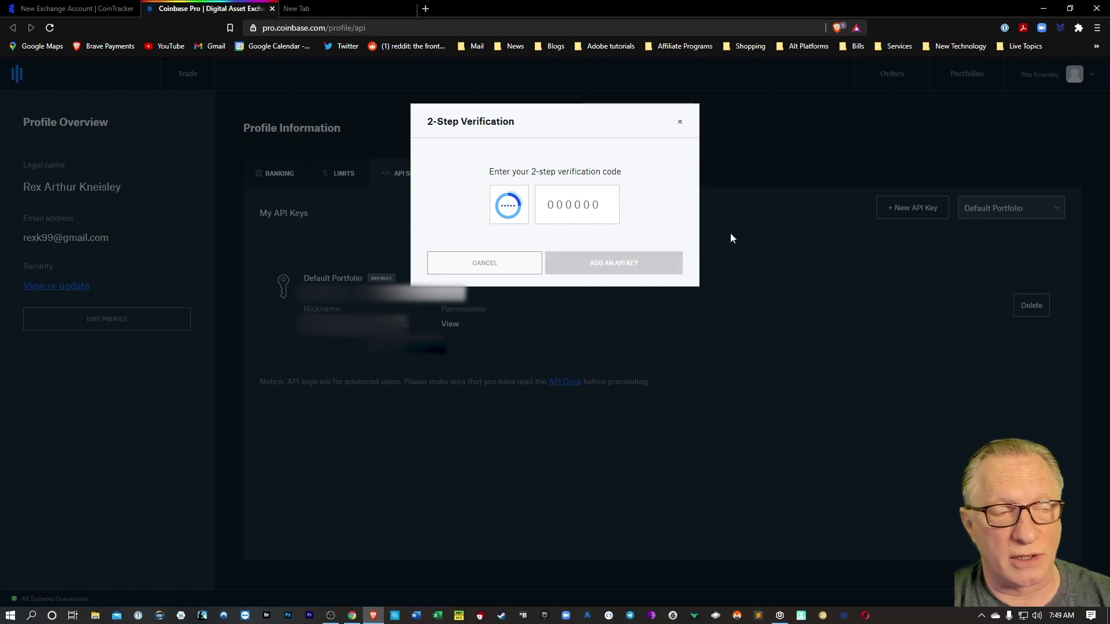
key(ctrl+v)
click(607, 265)
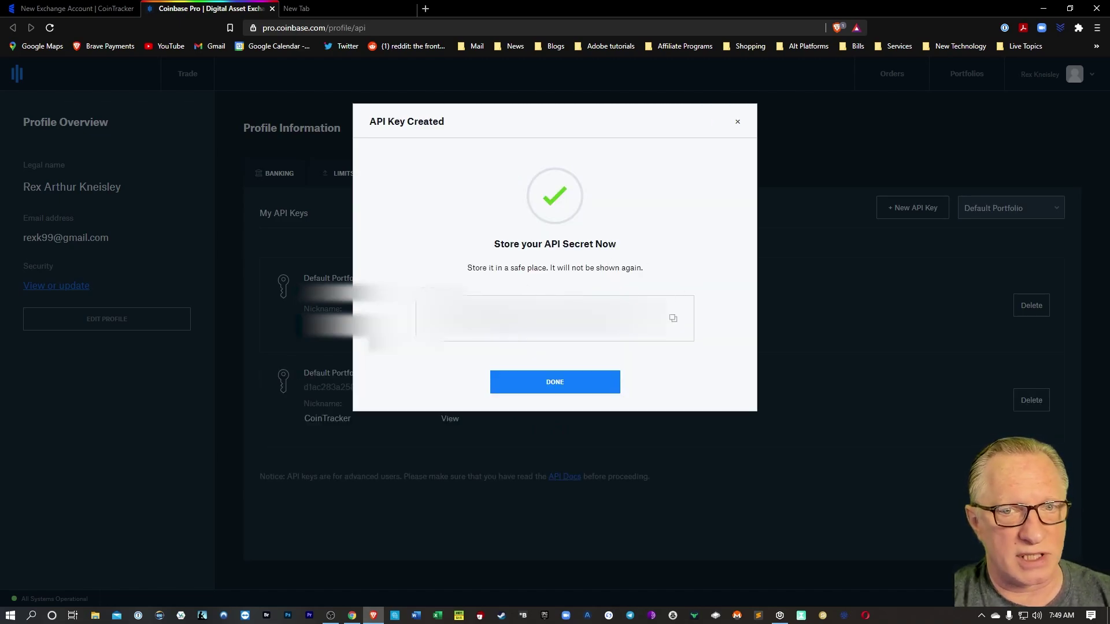
Copy the API secret and paste it into the API Secret field of the CoinTracker wallet form
click(672, 321)
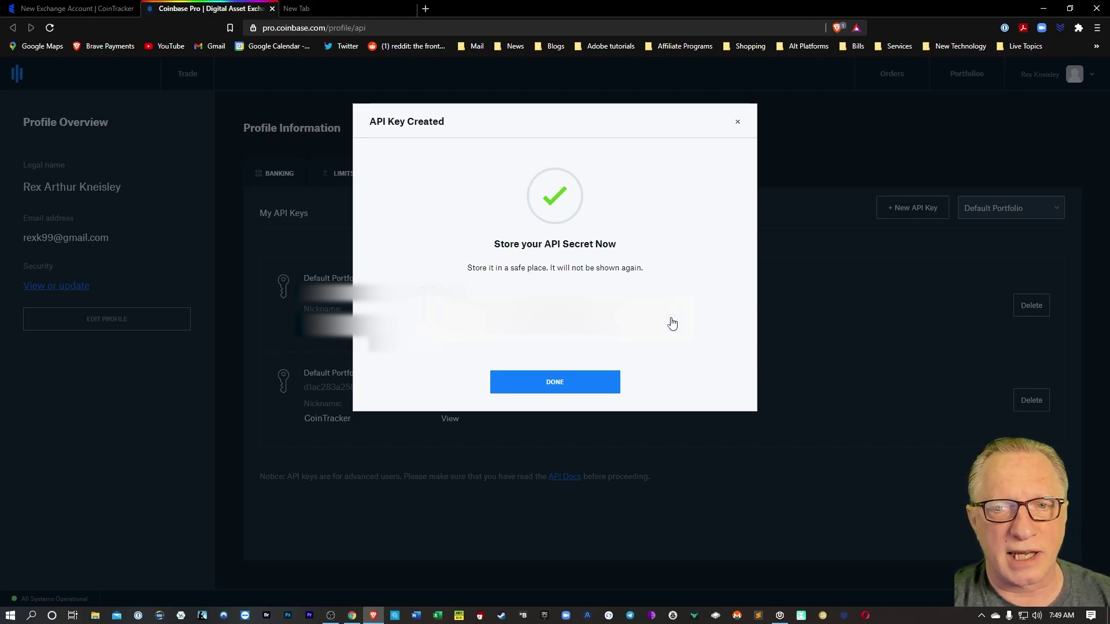
click(72, 11)
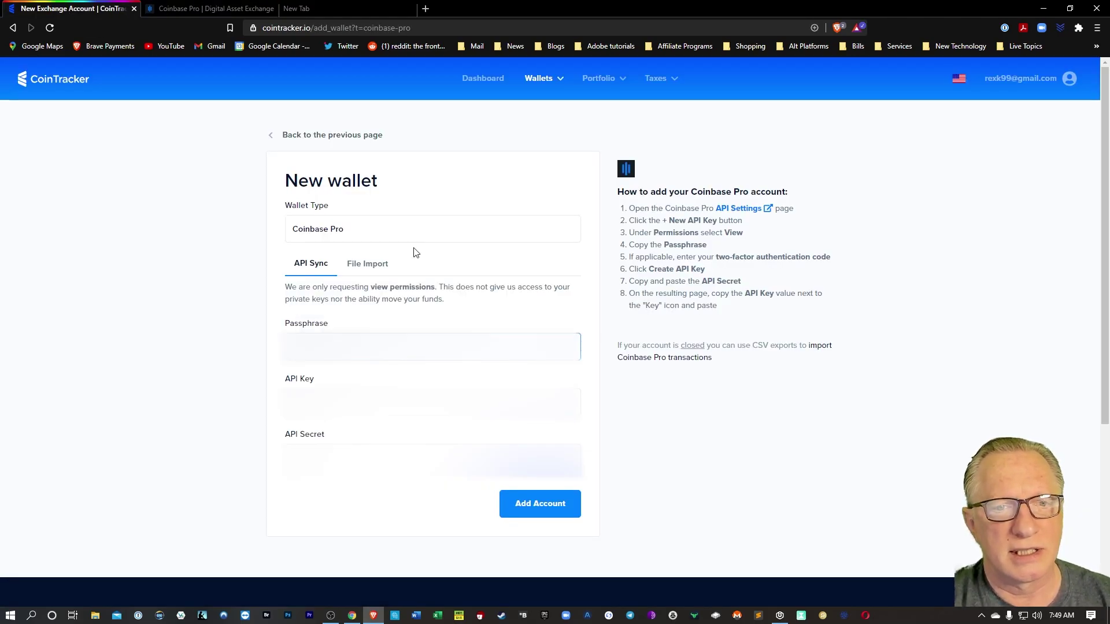
click(304, 446)
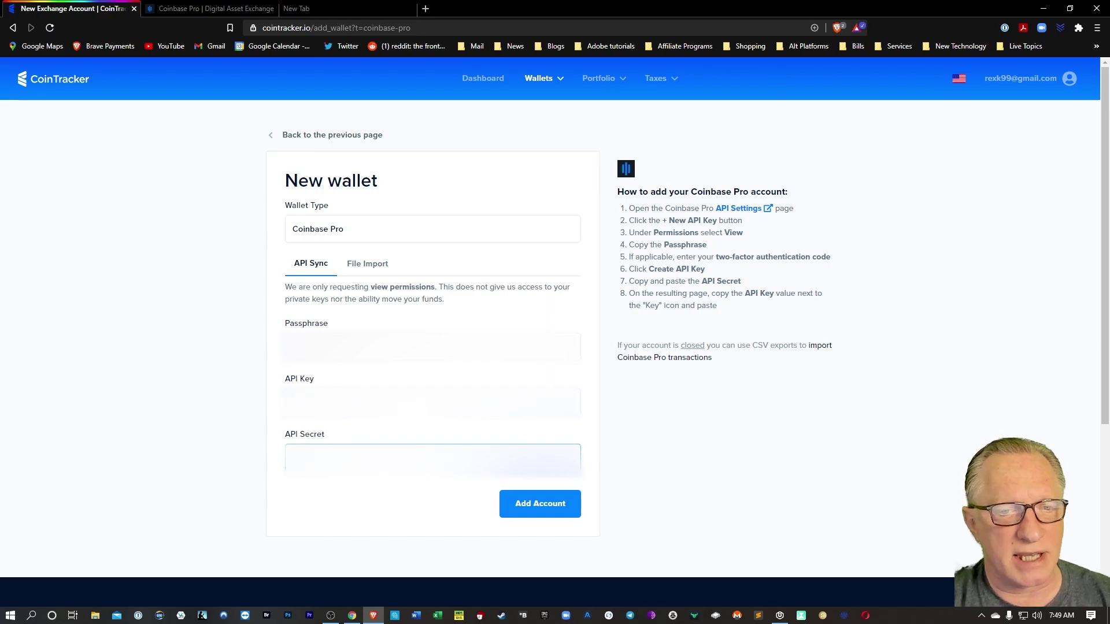
right_click(297, 447)
key(Escape)
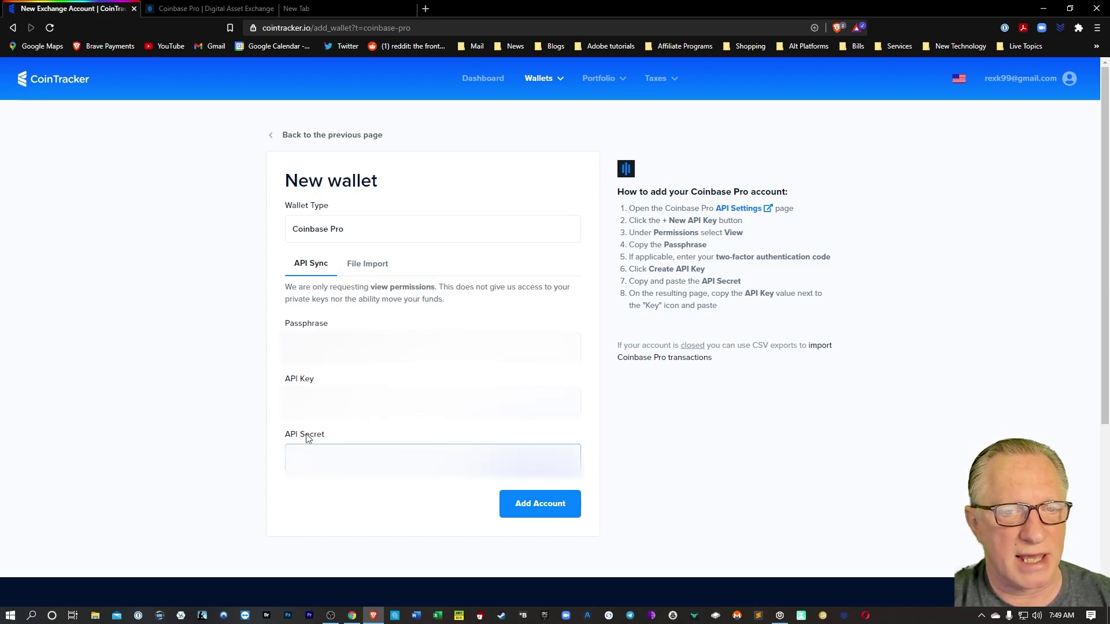
Finish the Coinbase Pro key dialog, transfer the new API key into CoinTracker's API Key field and add the account
click(196, 7)
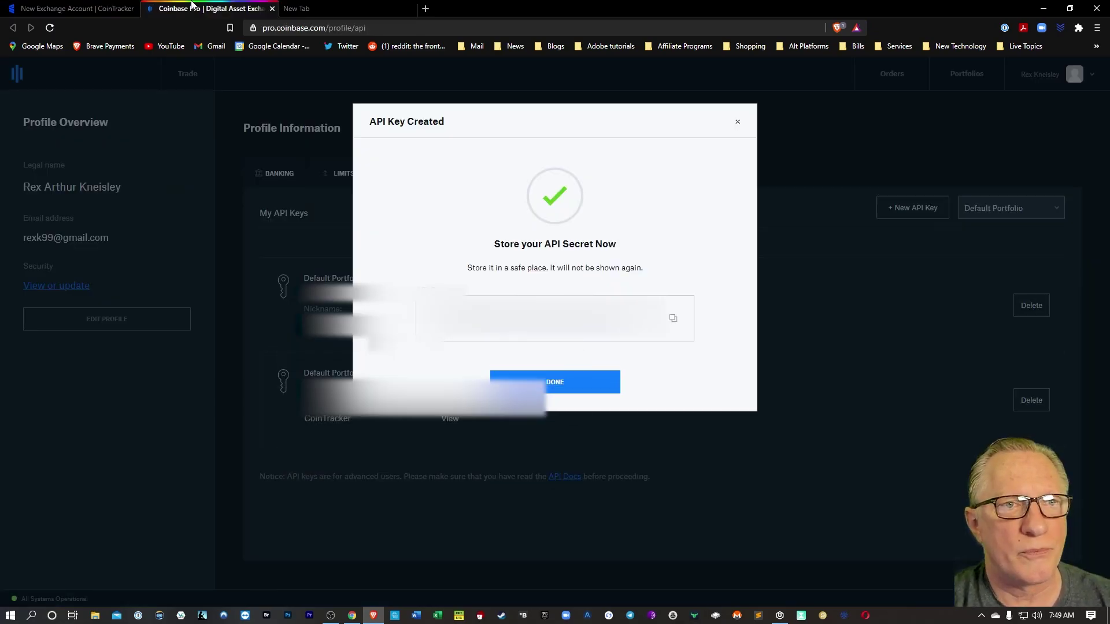
click(560, 383)
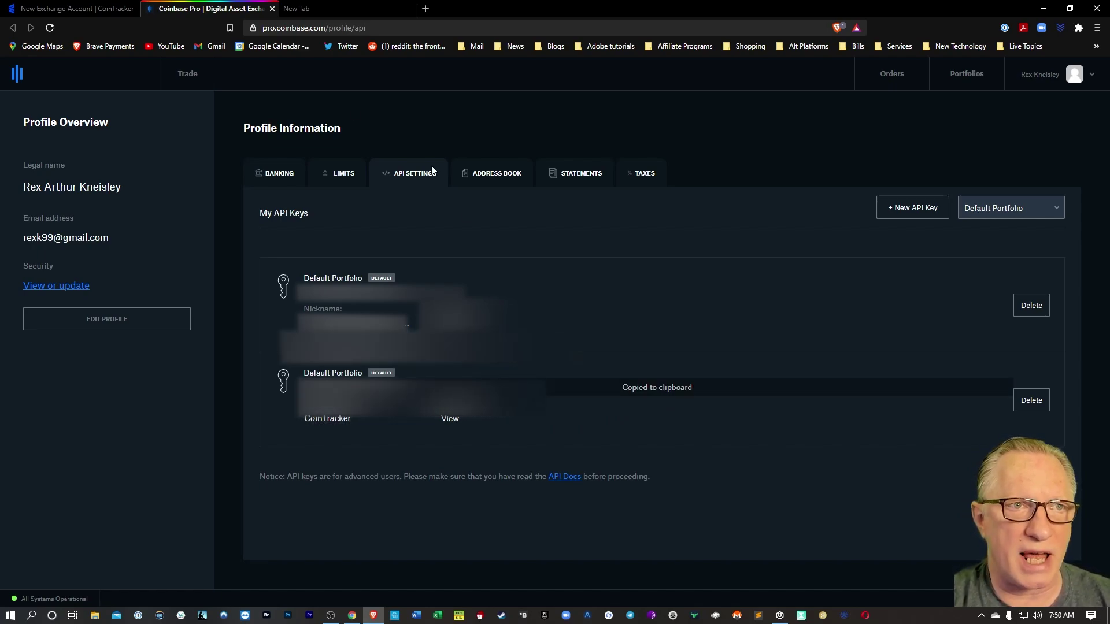
click(65, 7)
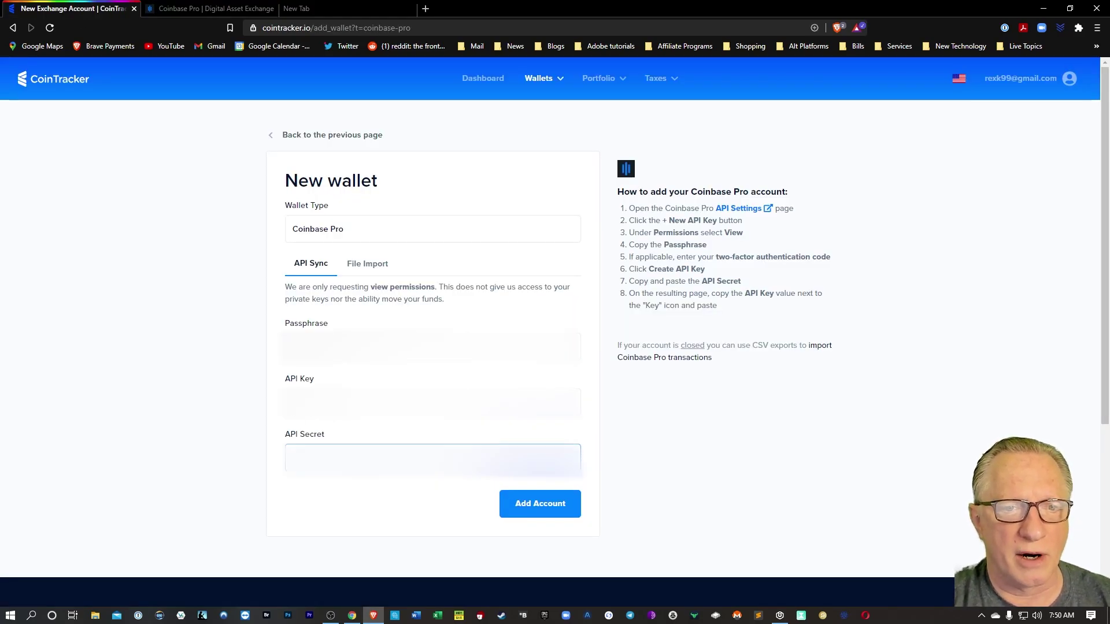
right_click(302, 399)
click(341, 283)
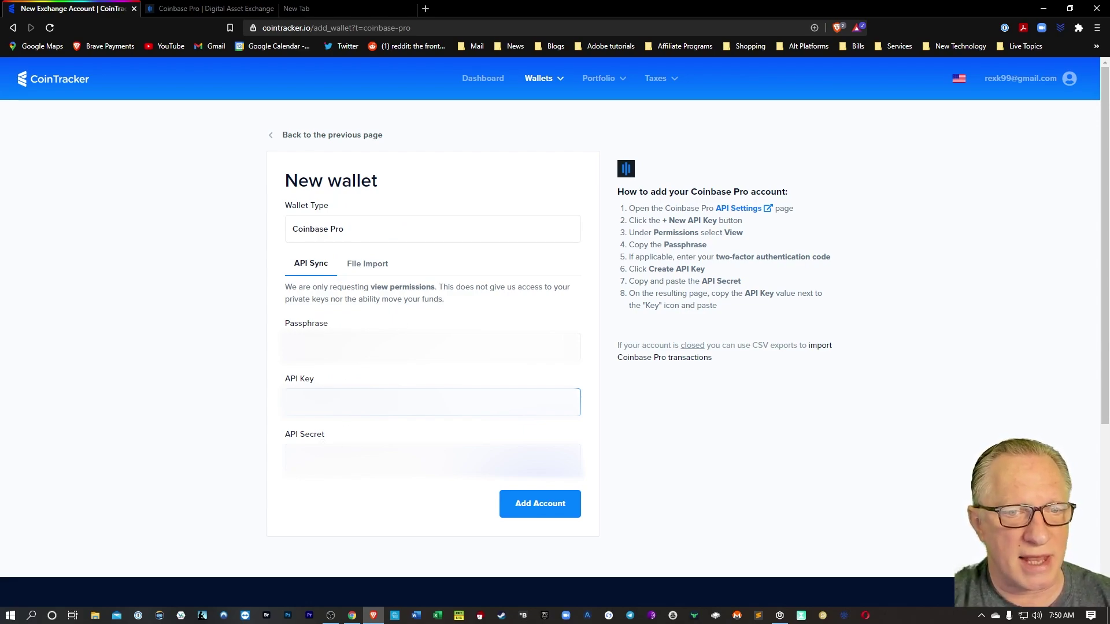
click(540, 517)
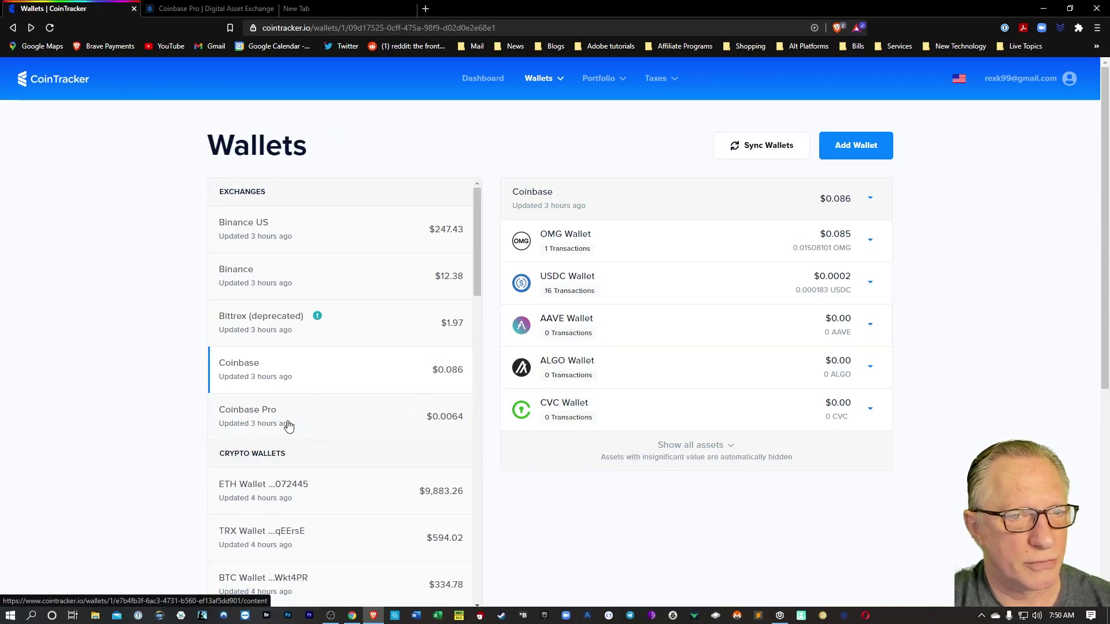
Start a new wallet of type Binance and open the Binance API page
click(860, 148)
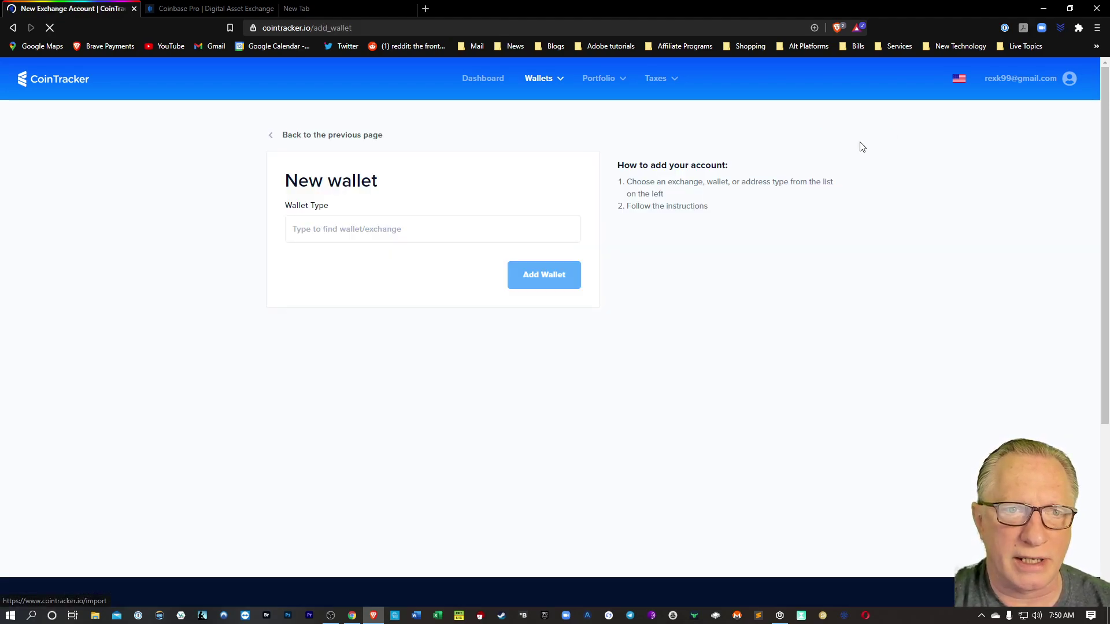
click(453, 229)
scroll(464, 379, down, 2)
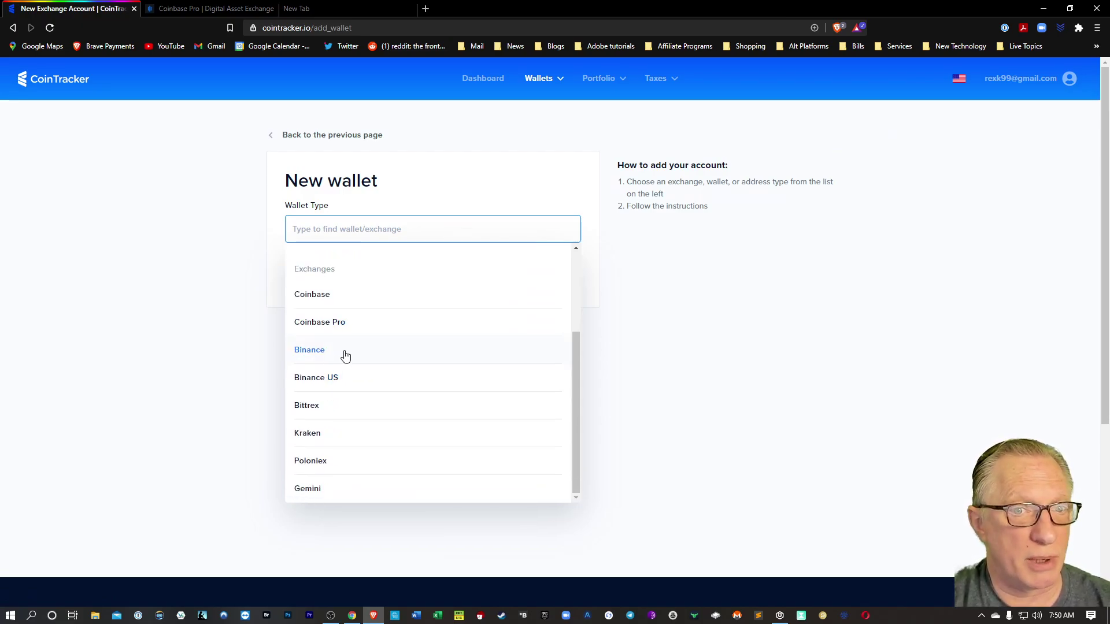
click(342, 354)
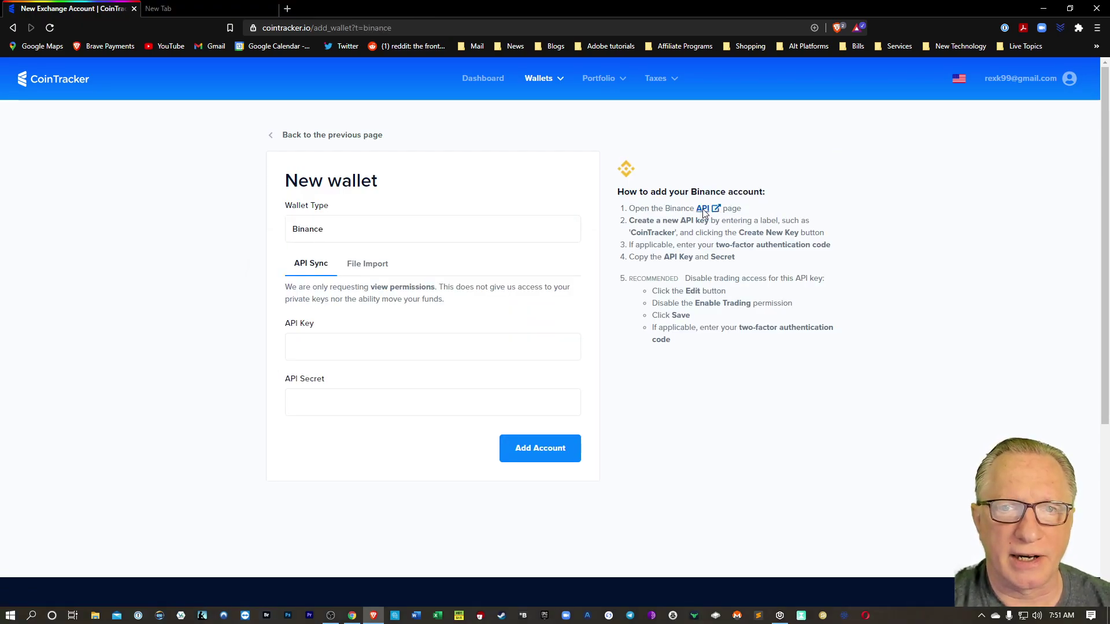
click(702, 209)
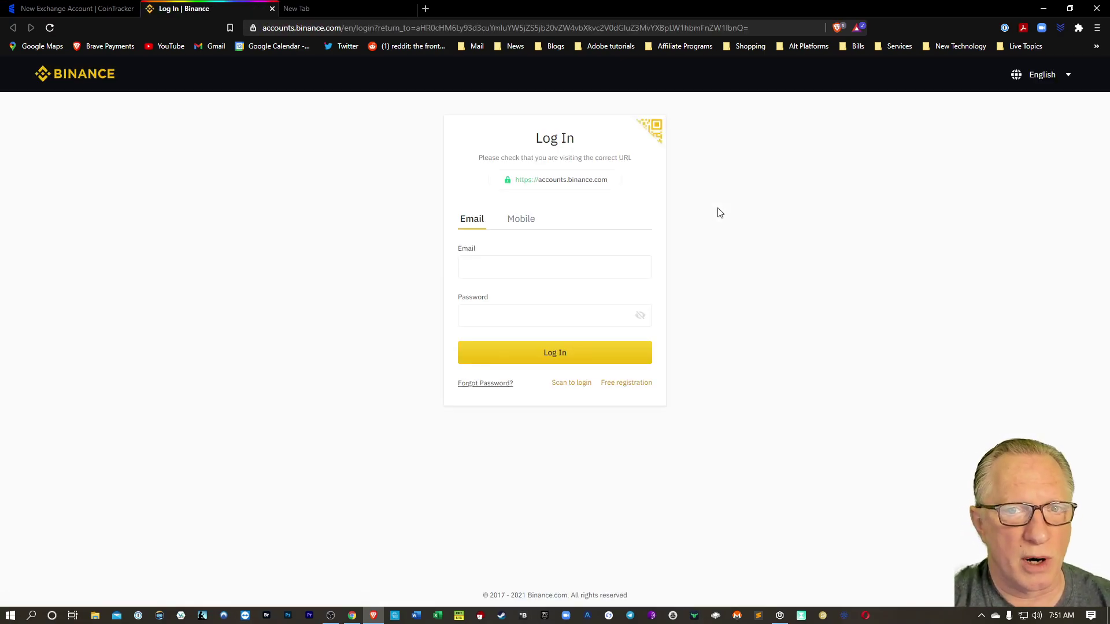
Log in to Binance with the account email and password, acknowledge the service notice and create an API key labelled CoinTracker
click(496, 267)
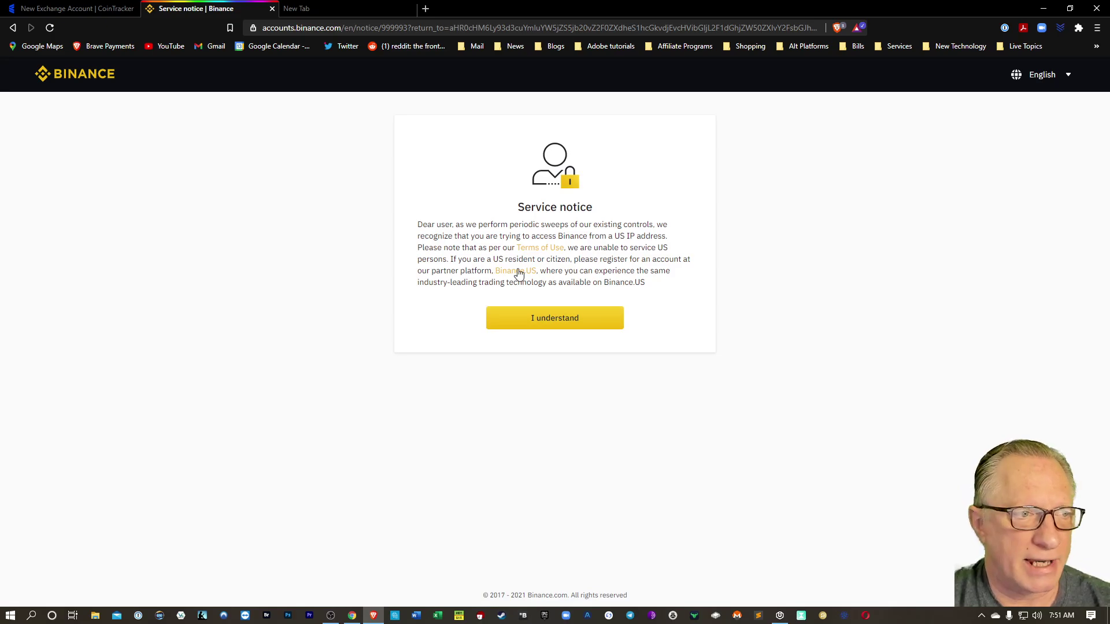
click(550, 319)
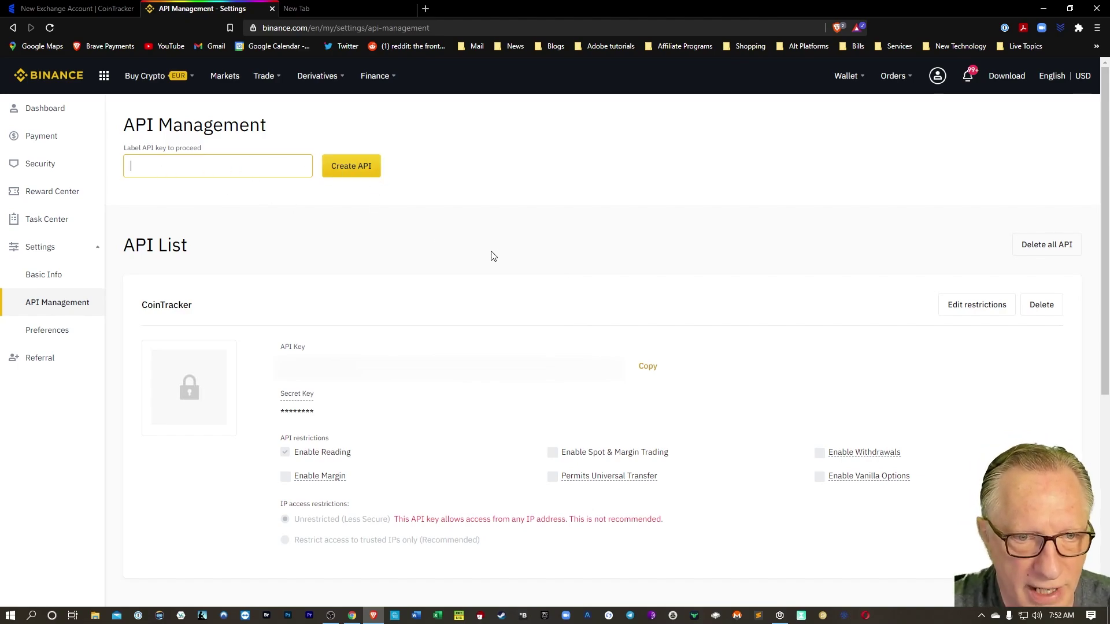
key(ctrl+v)
click(357, 169)
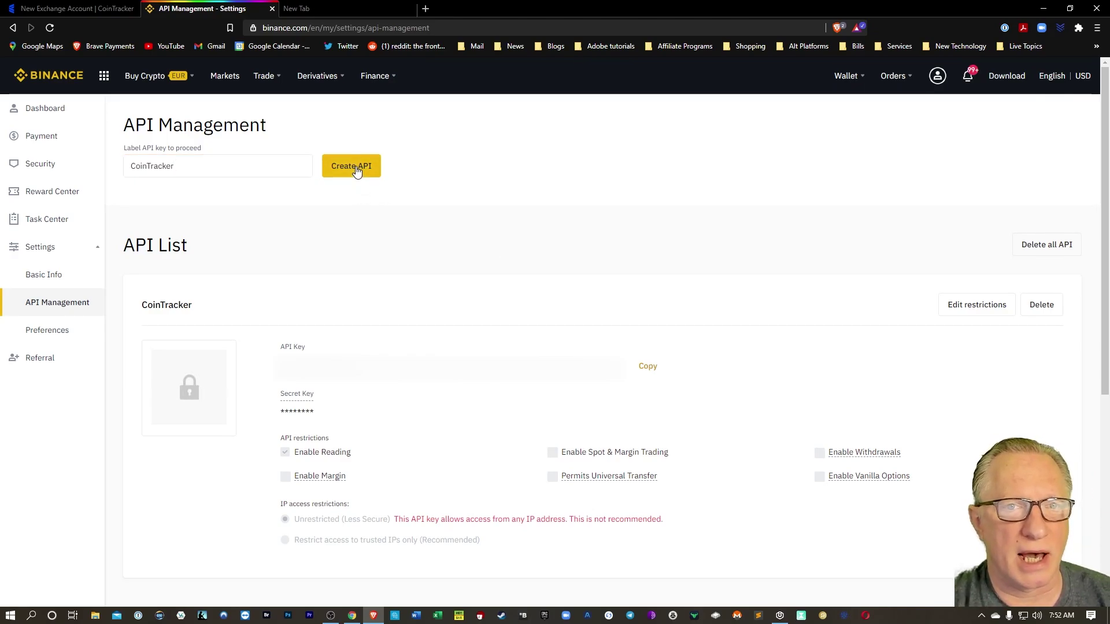
click(536, 293)
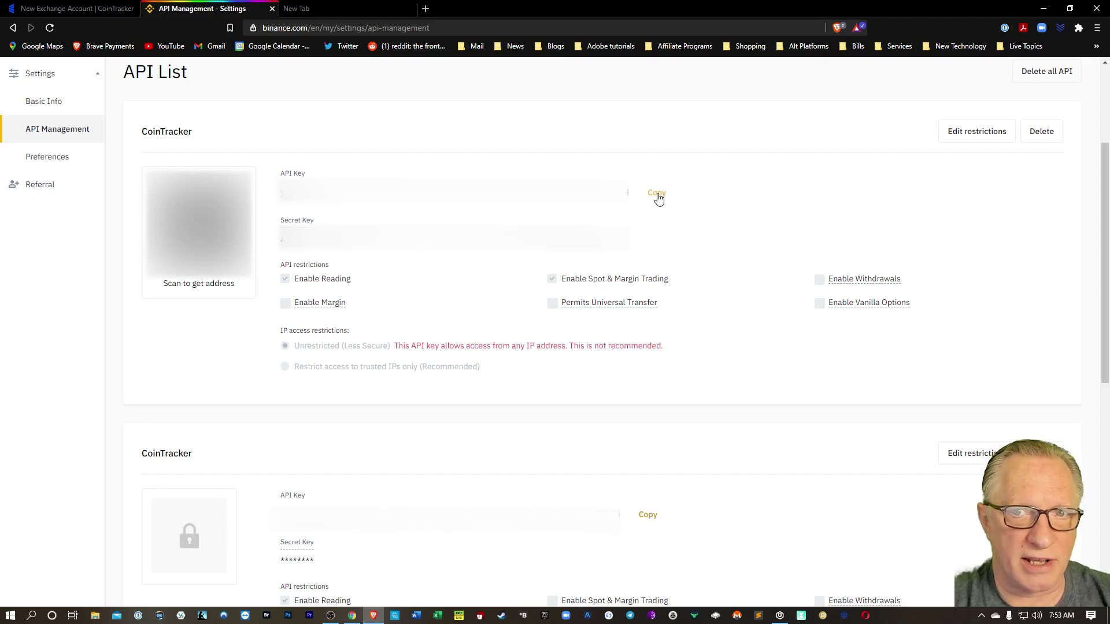
Copy the new Binance API key and paste it into the API Key field of CoinTracker's Binance wallet form
click(657, 198)
click(77, 10)
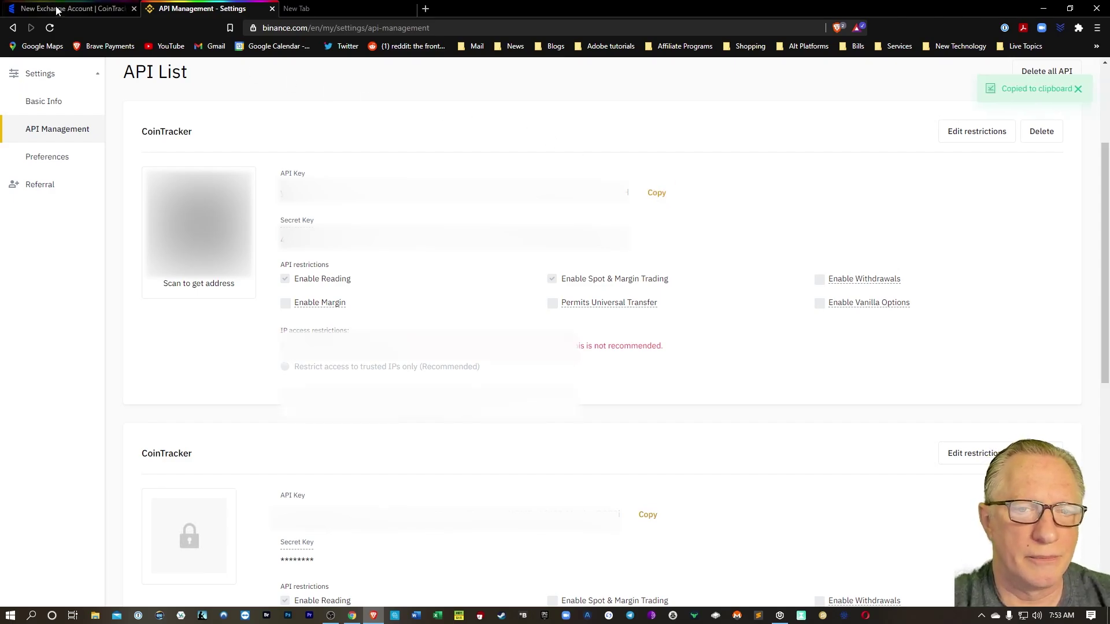
right_click(301, 358)
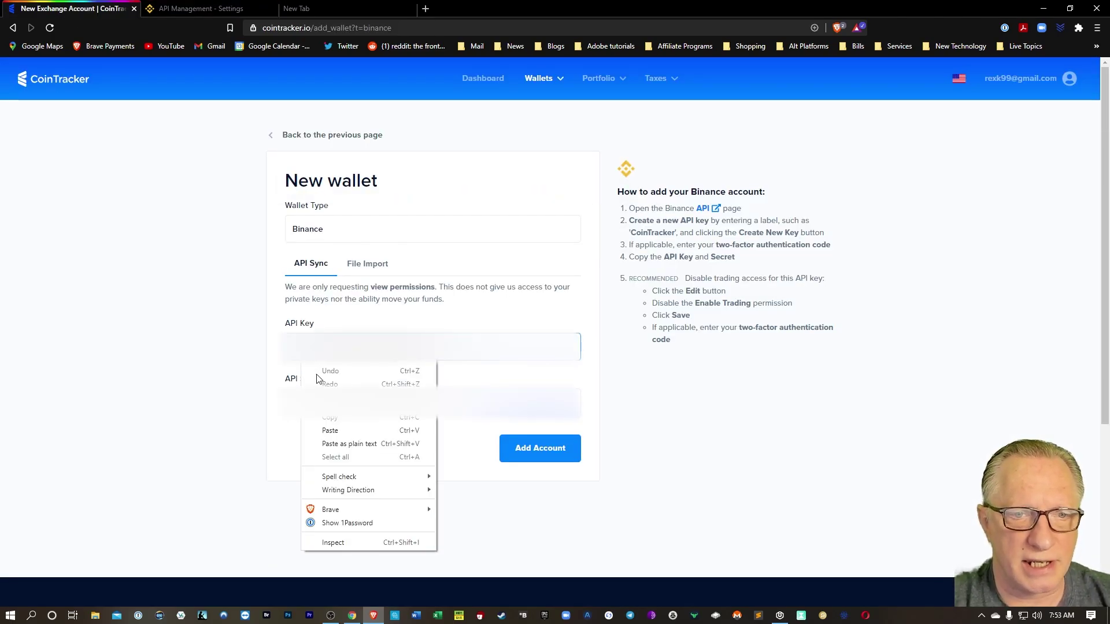
click(332, 428)
Copy the Secret Key from Binance and paste it into the API Secret field of the CoinTracker wallet form
click(186, 8)
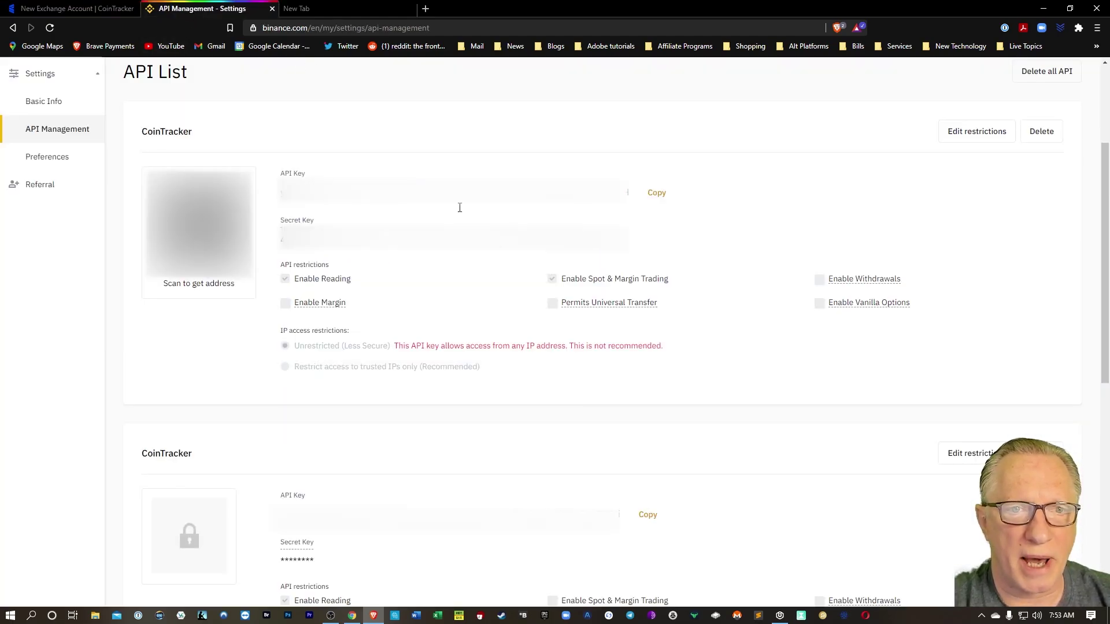
drag(281, 239, 611, 252)
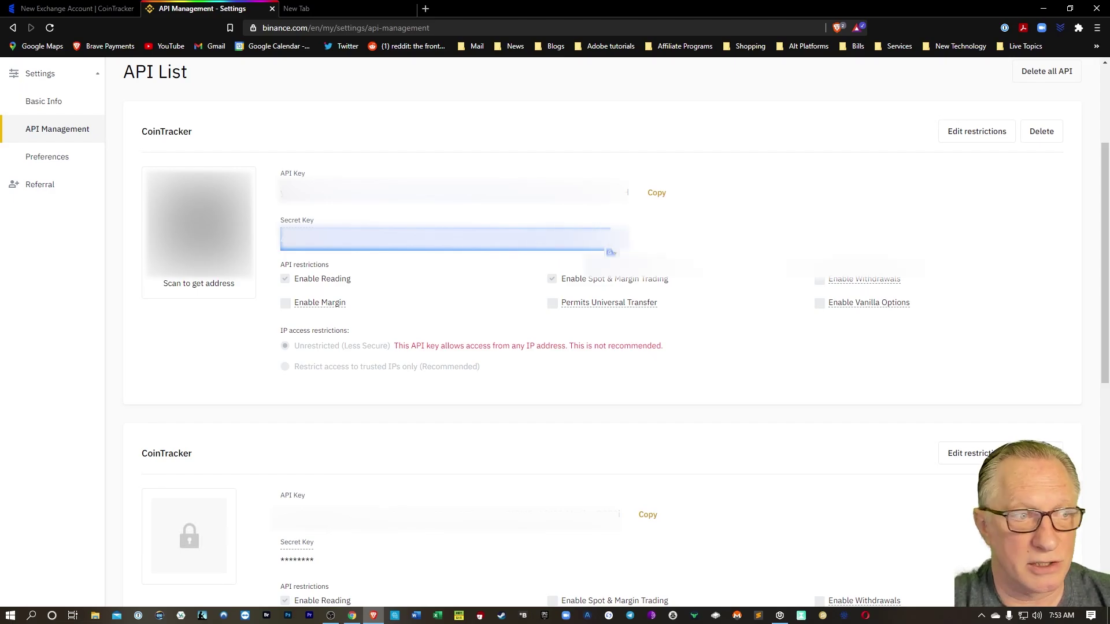
right_click(582, 243)
click(595, 252)
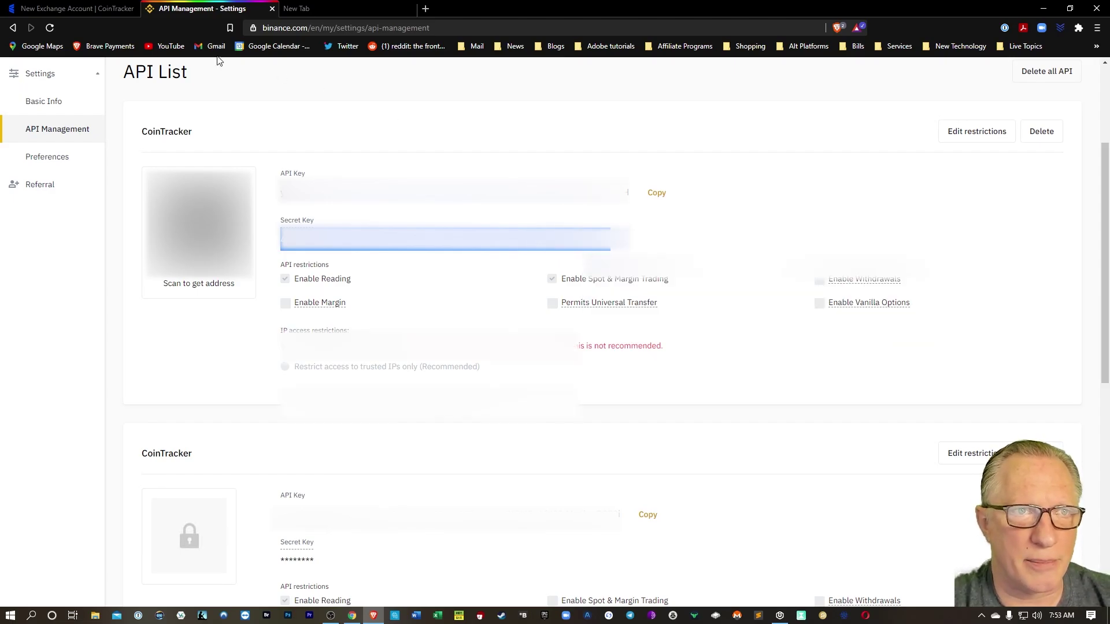
click(74, 12)
right_click(310, 400)
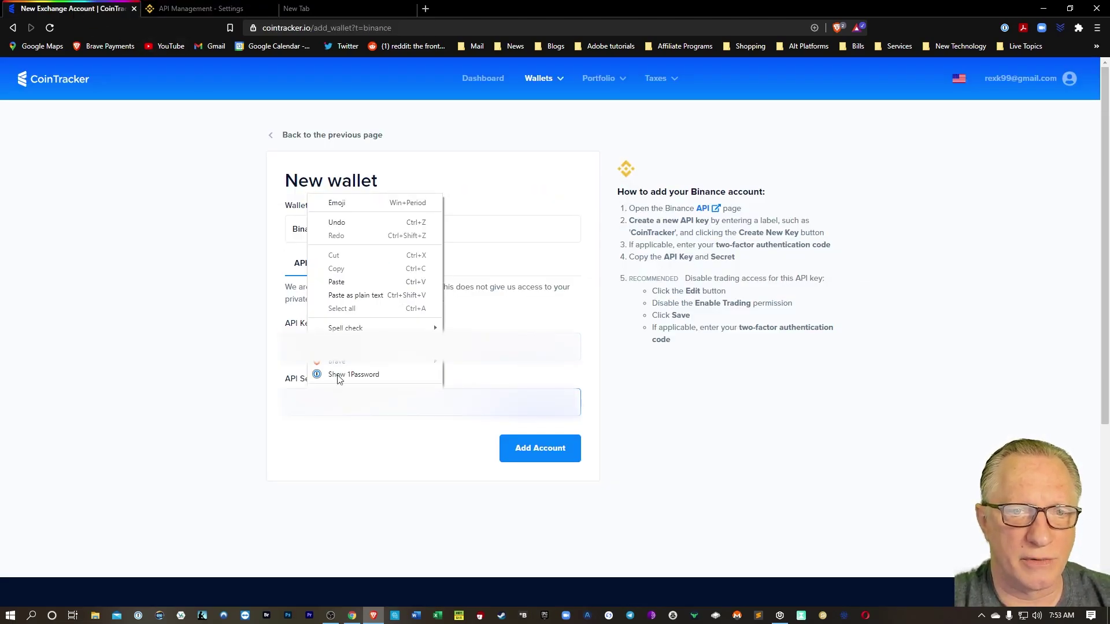
click(341, 282)
click(533, 449)
Disable Spot & Margin Trading for the new Binance API key and save the restrictions, entering the Google verification code
click(210, 12)
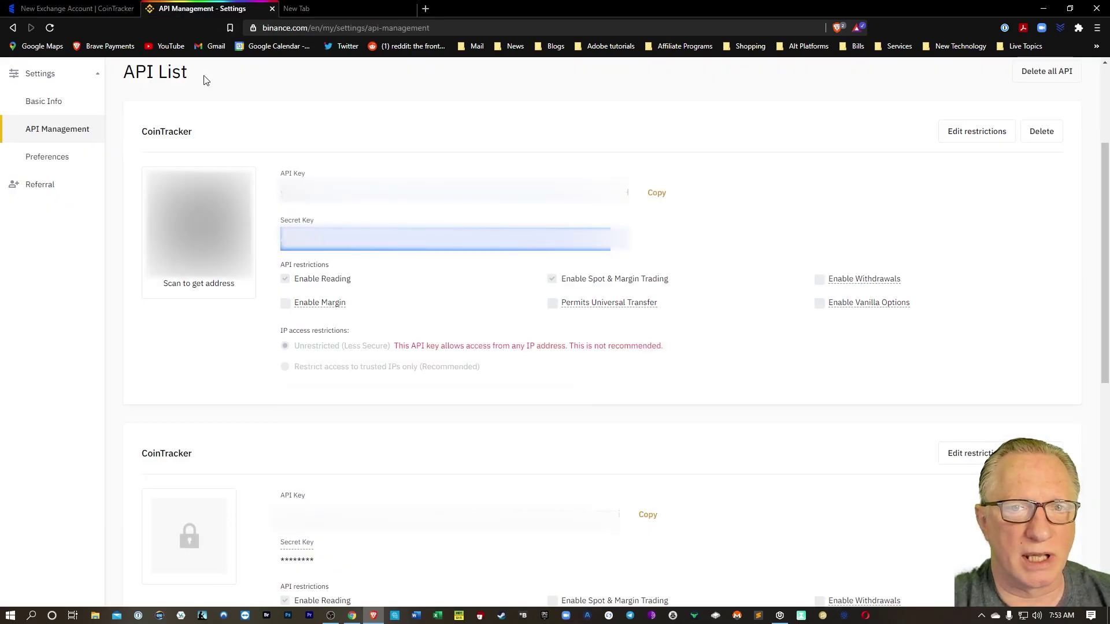
click(110, 9)
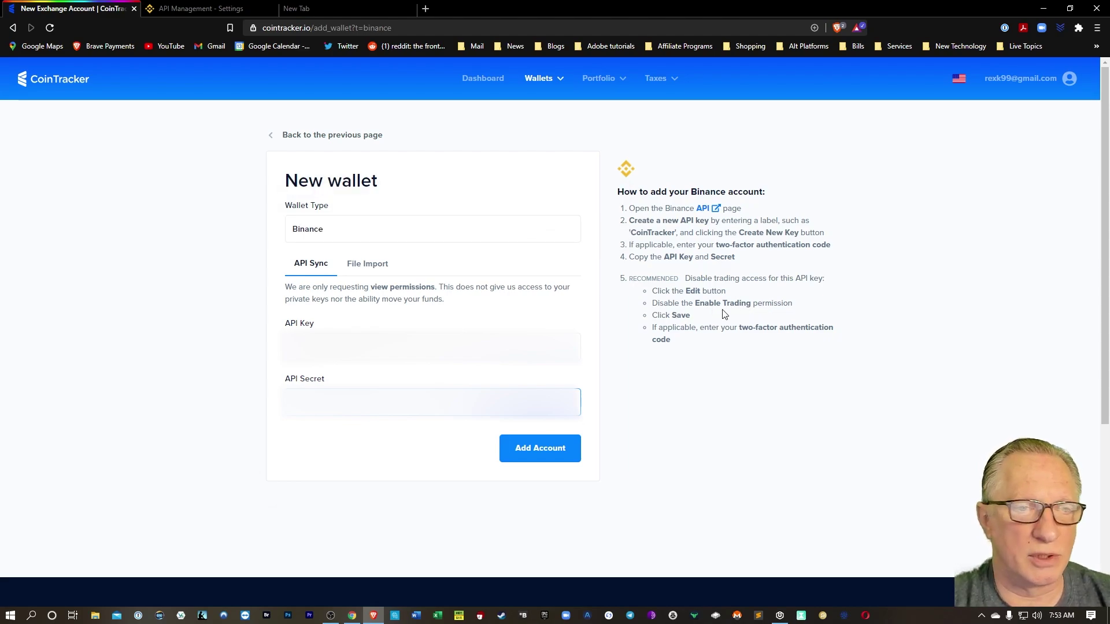
click(194, 8)
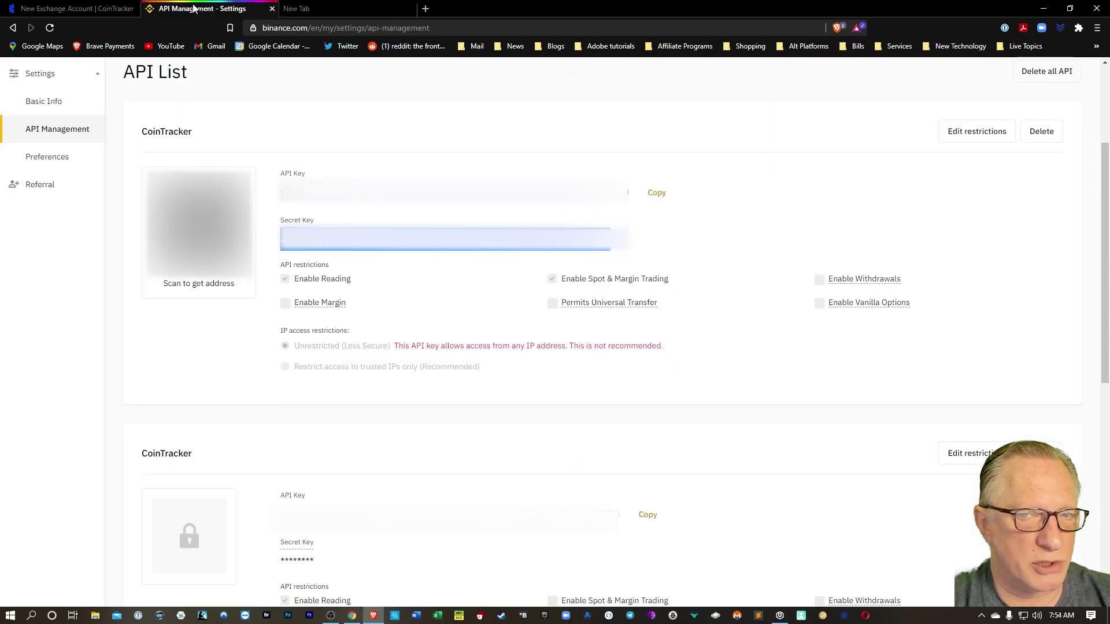
click(970, 135)
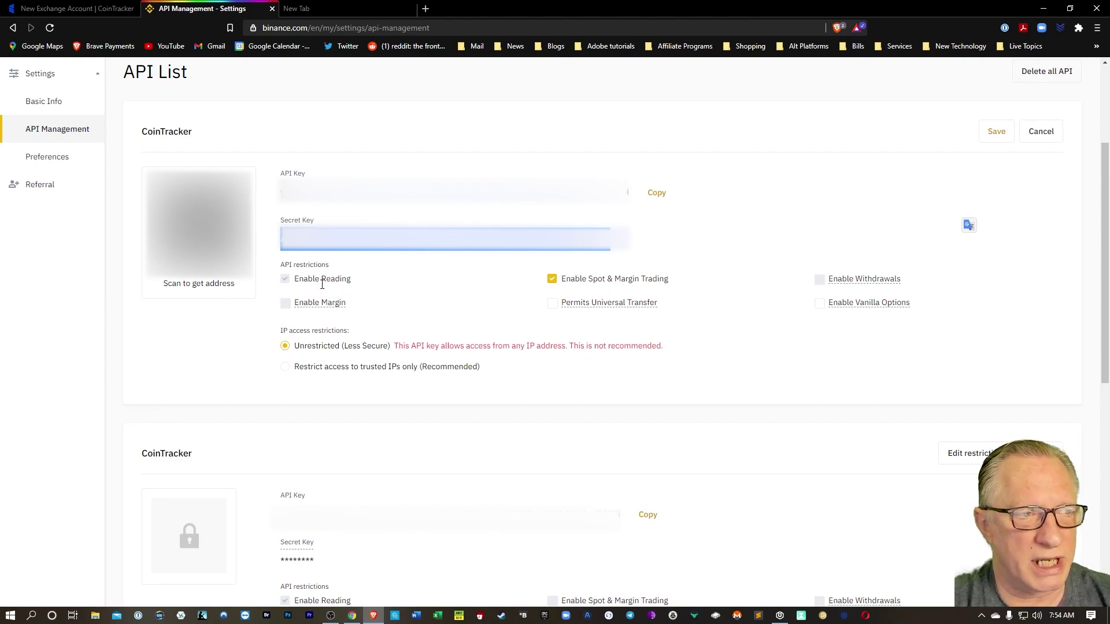
click(552, 281)
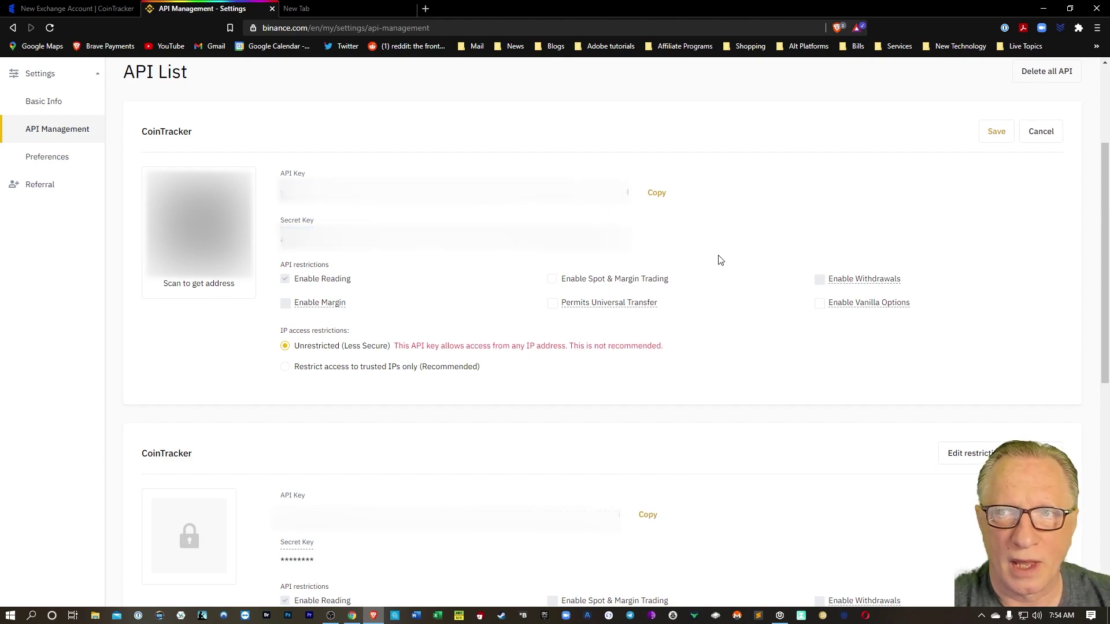
click(989, 133)
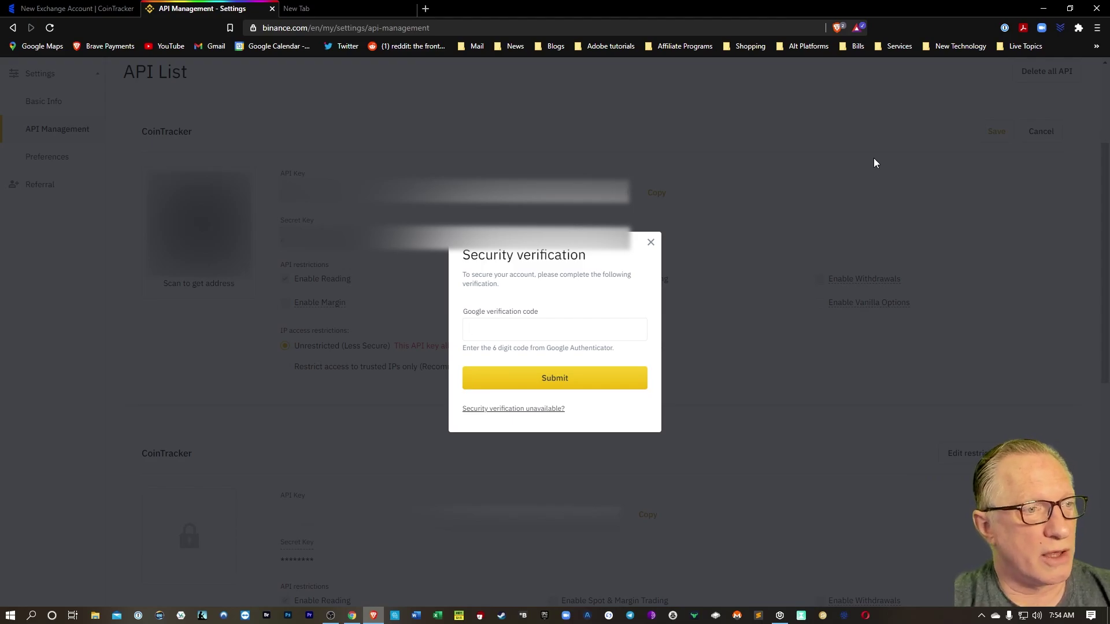
key(ctrl+v)
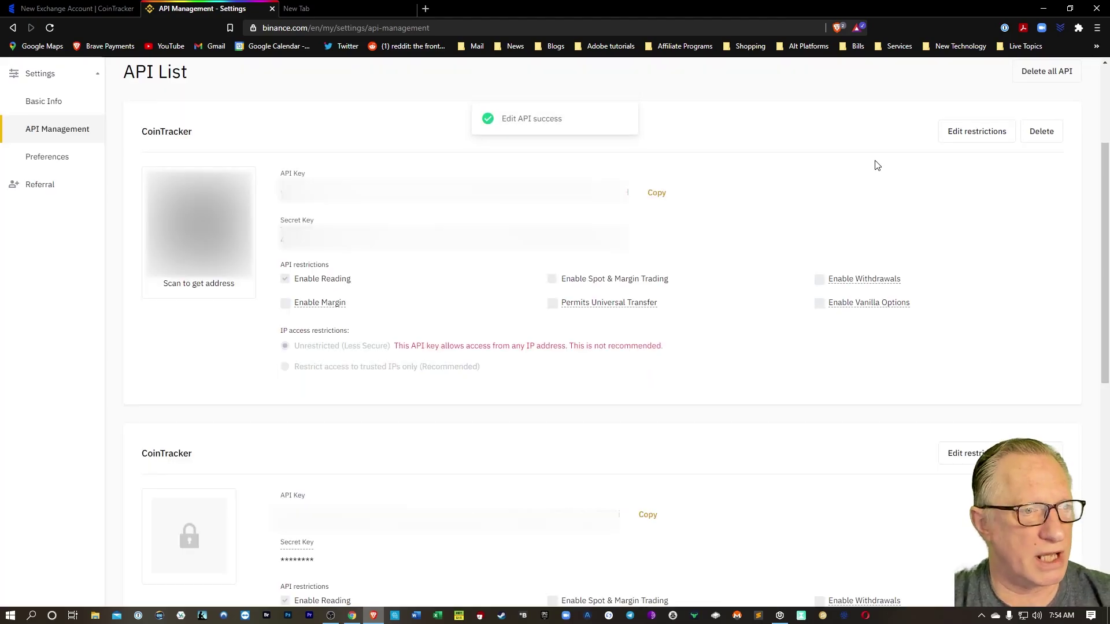
Return to CoinTracker, add the Binance account and review the exchanges on the Wallets page
click(98, 7)
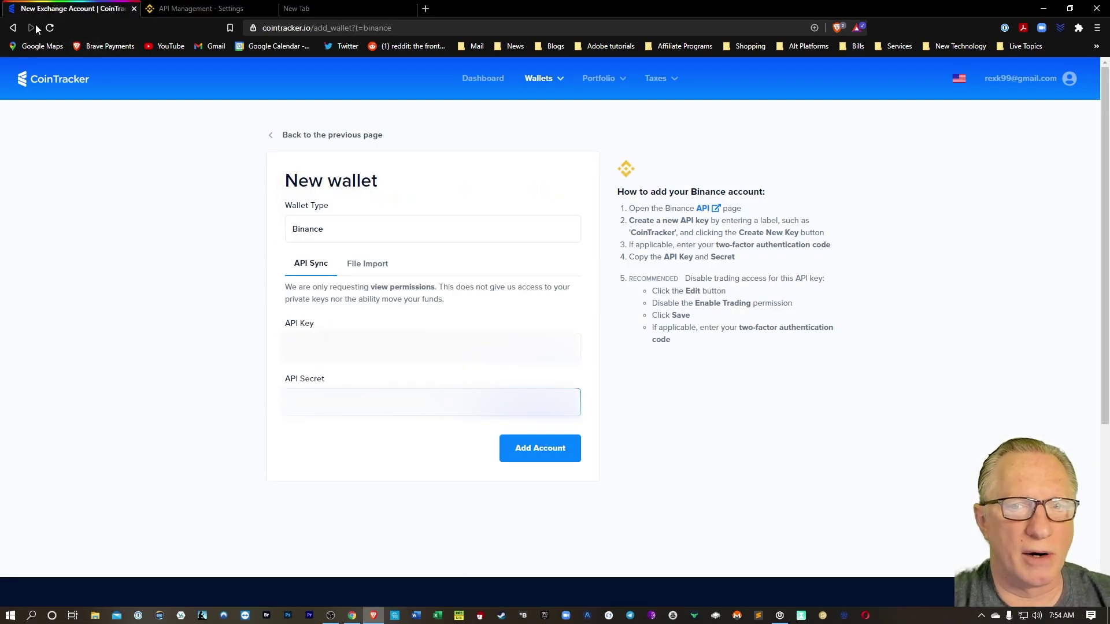
click(538, 456)
scroll(124, 312, down, 3)
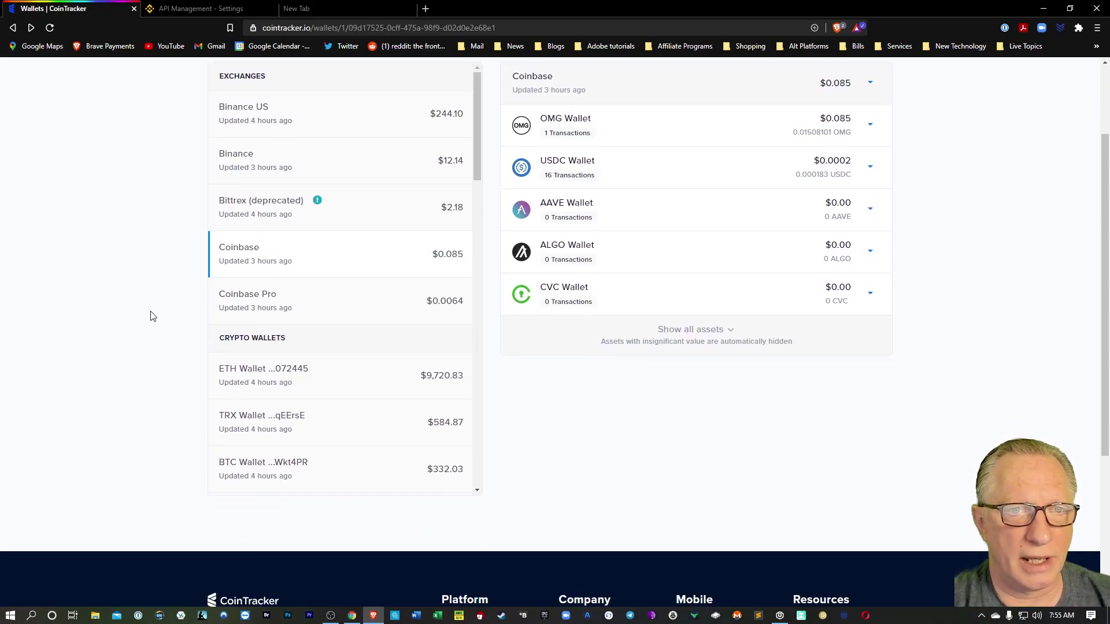
scroll(153, 312, up, 2)
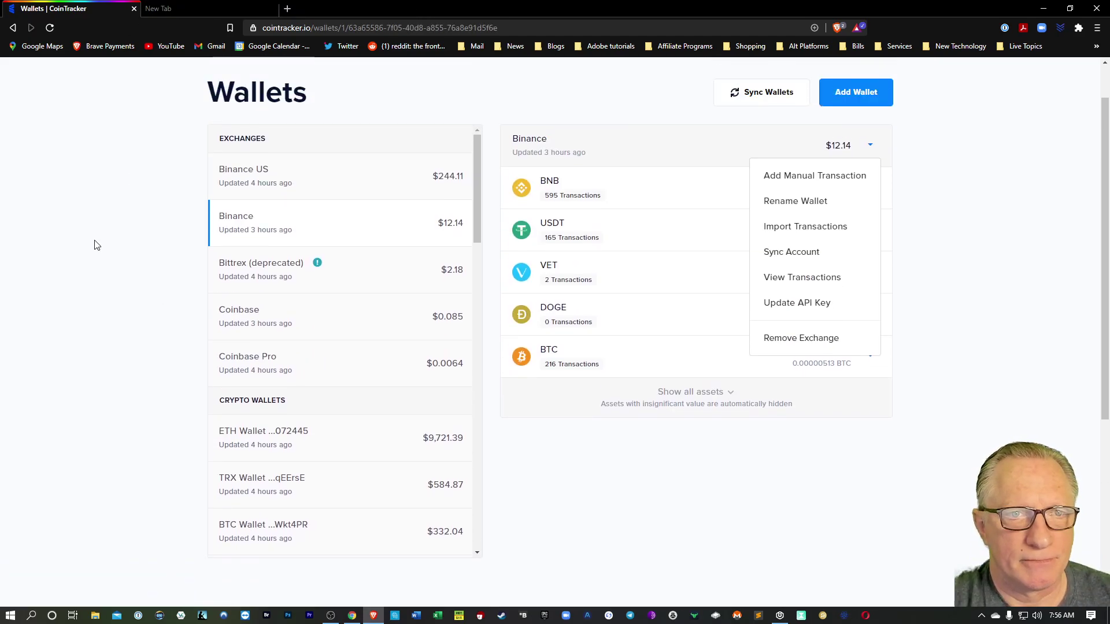
scroll(73, 240, up, 1)
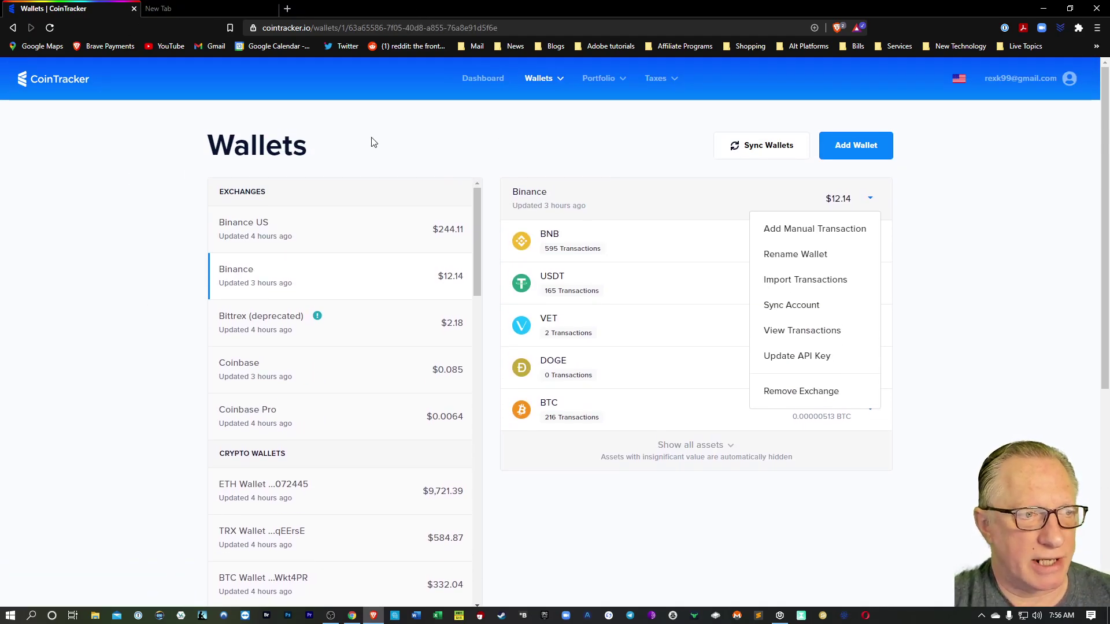
Start a new wallet of type Binance US and open the Binance US API page
click(857, 152)
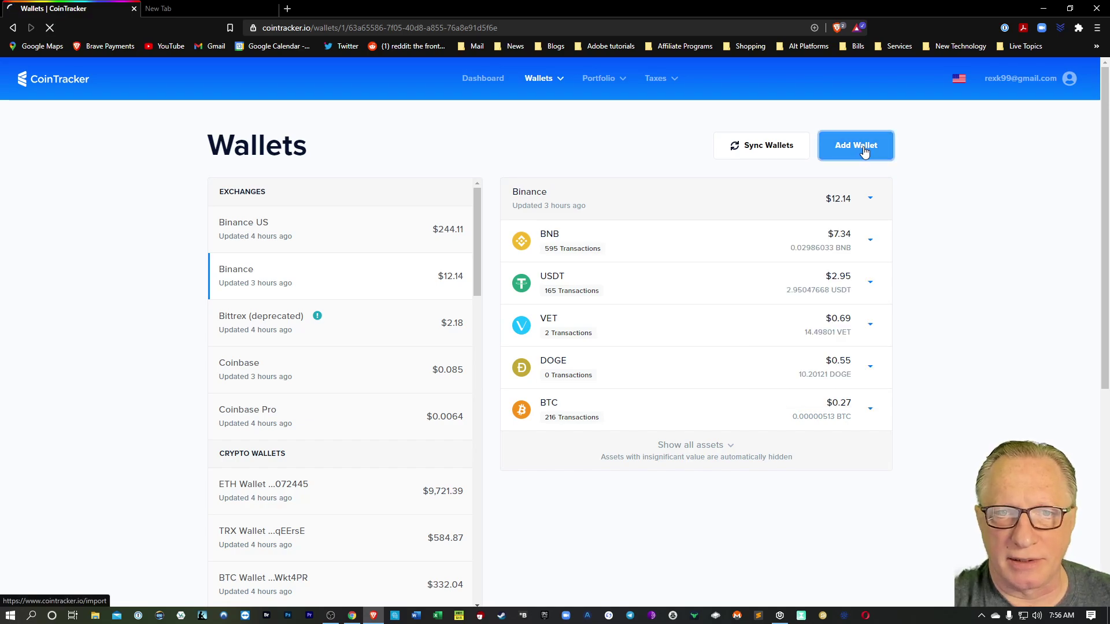
click(365, 223)
scroll(436, 312, down, 3)
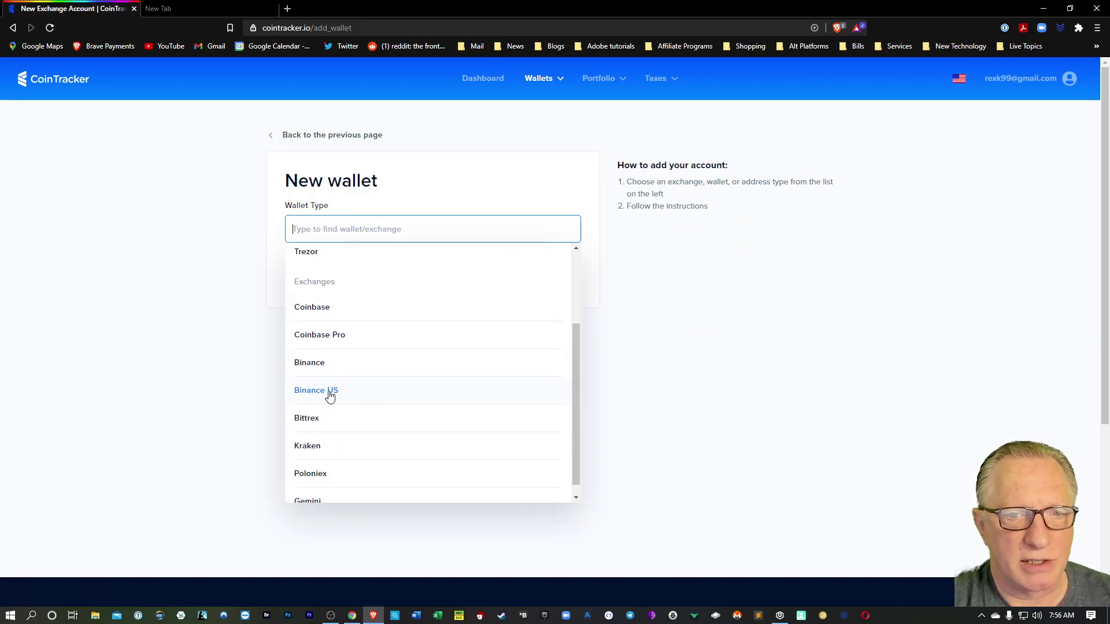
click(329, 396)
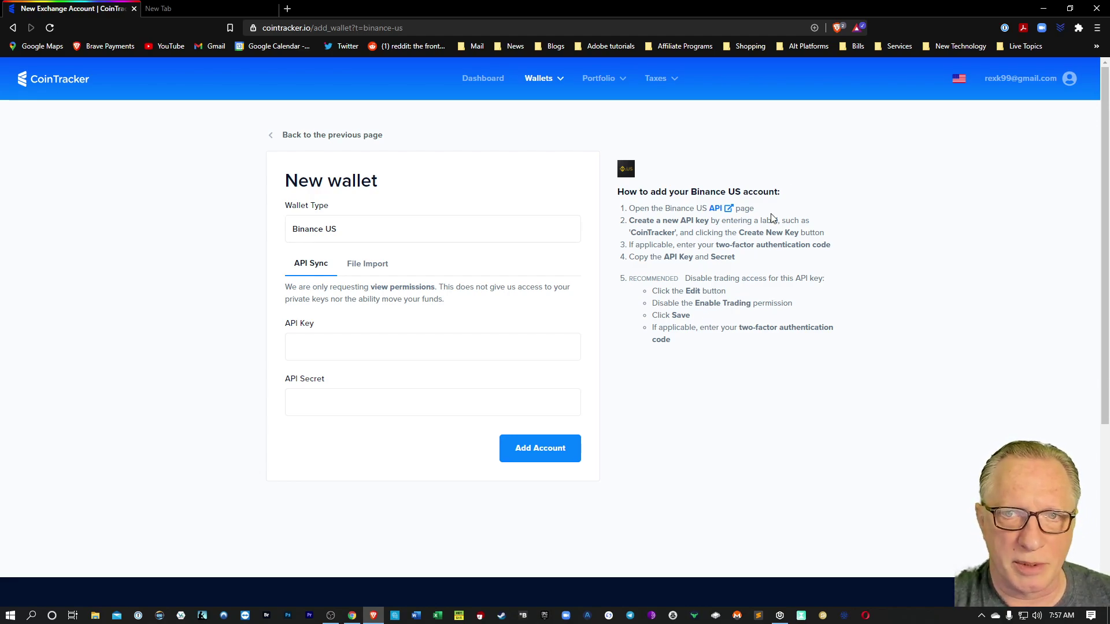
click(716, 209)
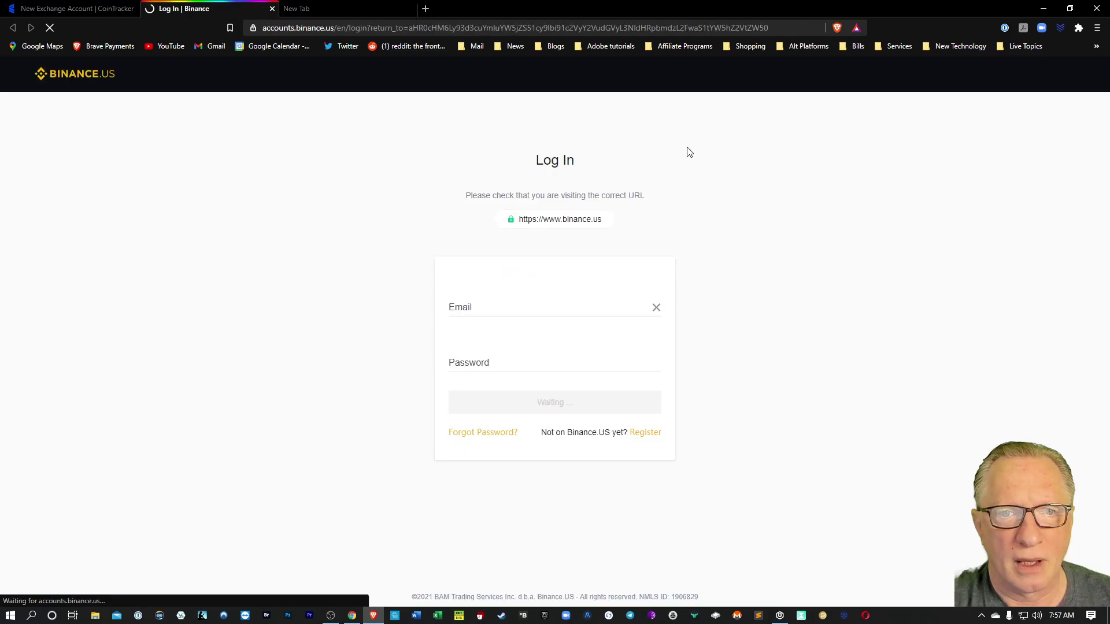
Log in to Binance US by filling in the saved account email and password
click(528, 304)
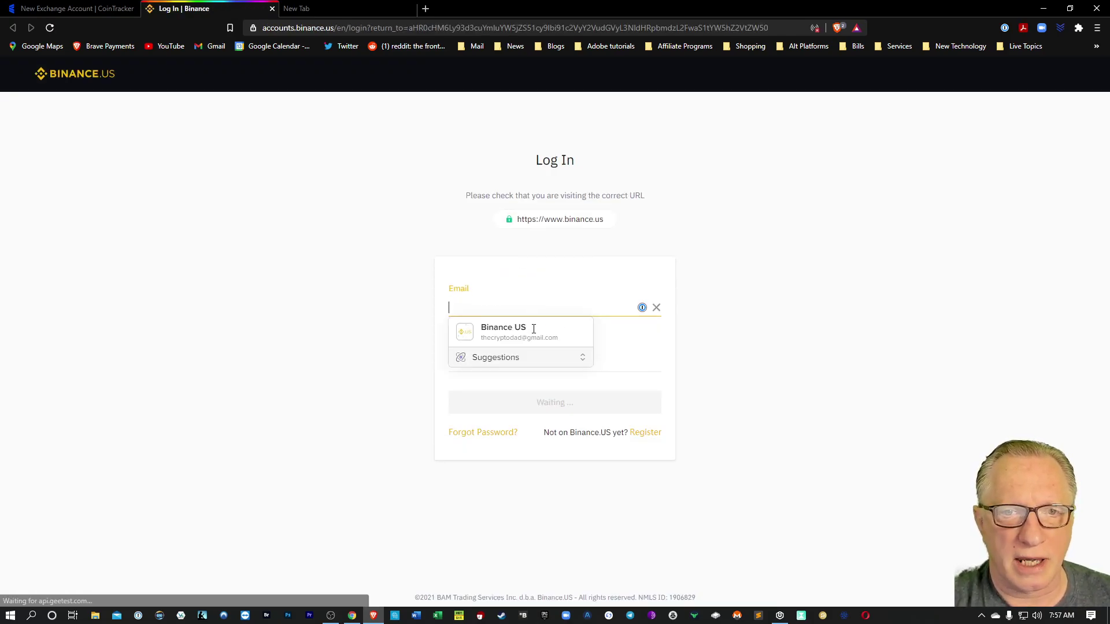
click(532, 327)
click(558, 406)
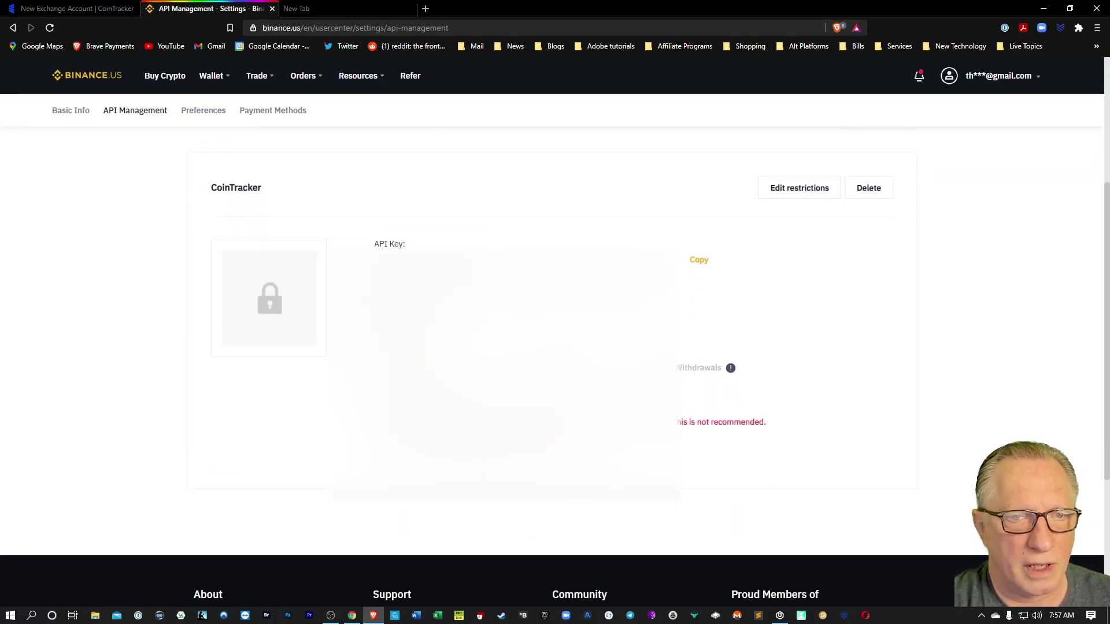
Create a Binance US API key labelled CoinTracker2 and confirm its creation from the verification email in Gmail
scroll(304, 396, up, 4)
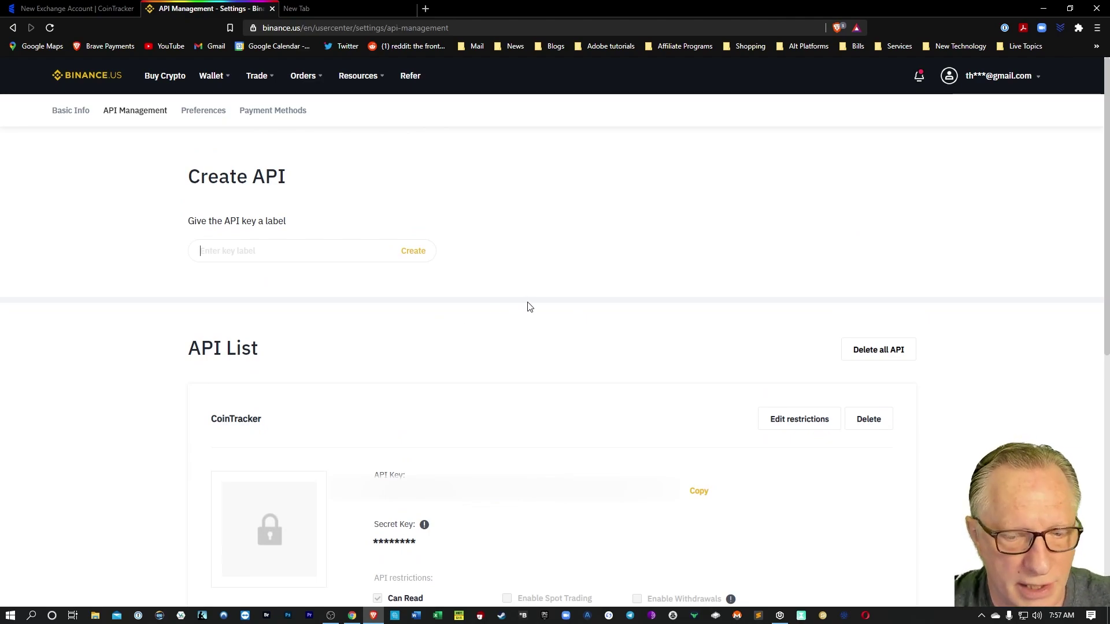
key(ctrl+v)
key(Return)
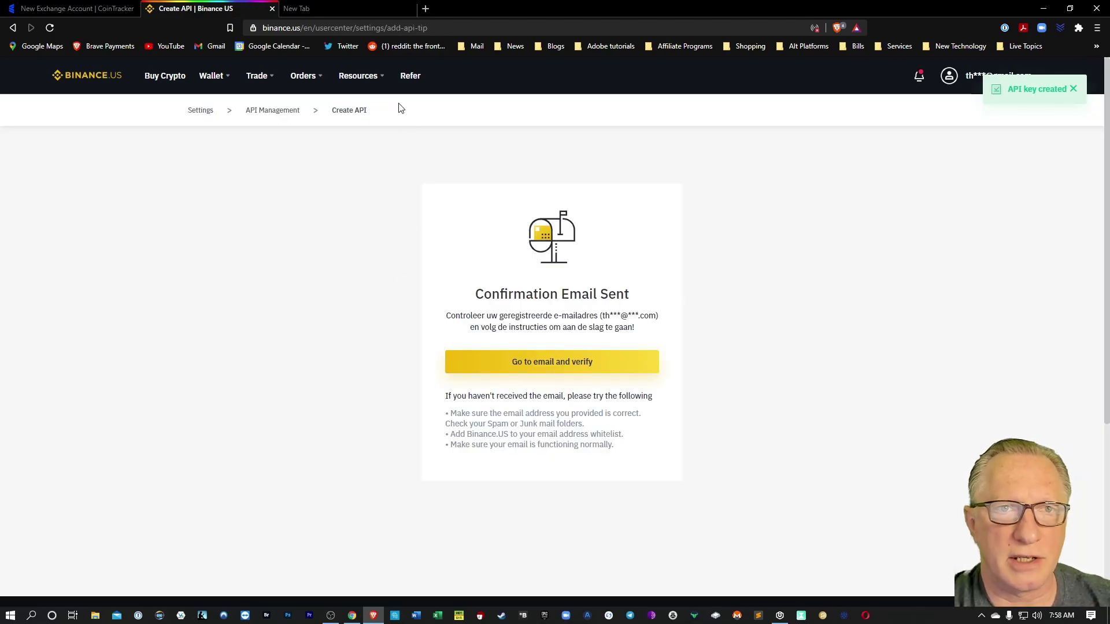
click(344, 8)
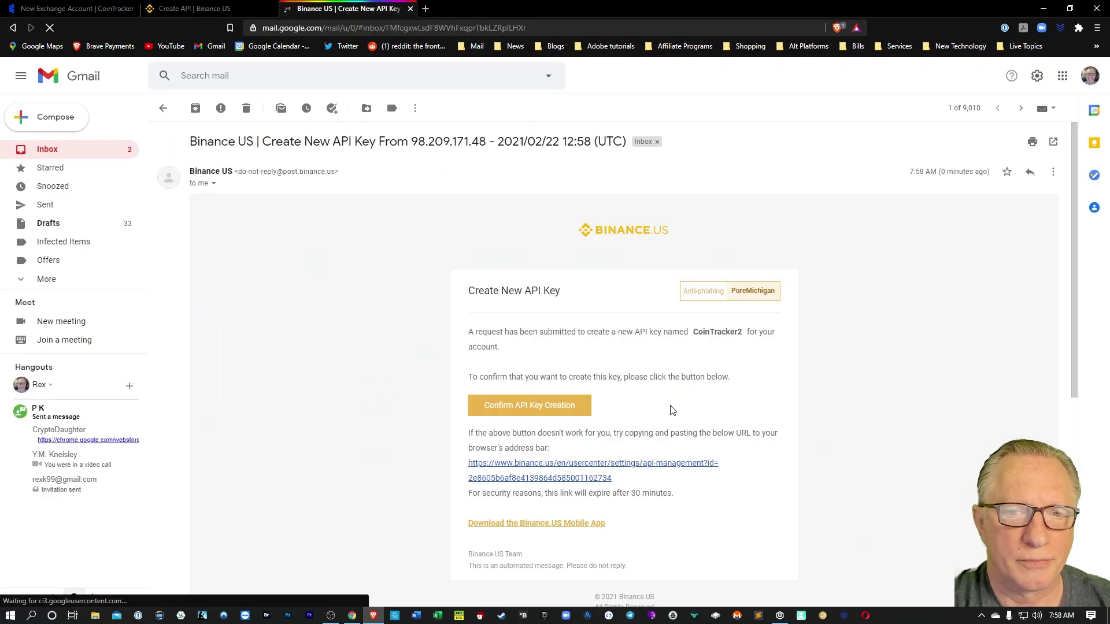
click(526, 407)
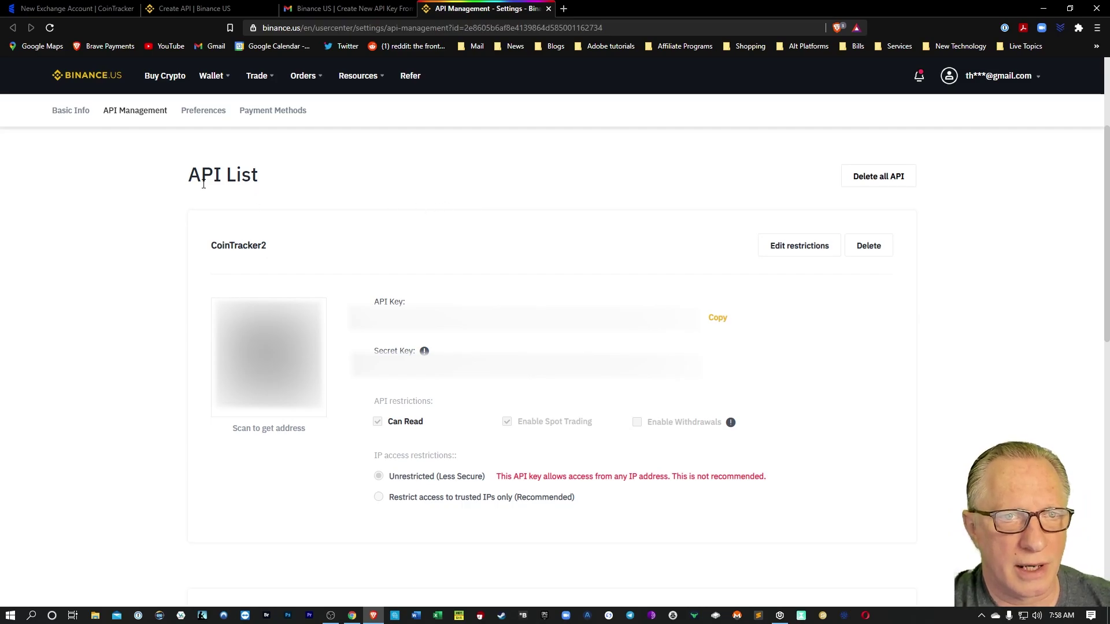
Copy the CoinTracker2 API key and paste it into the API Key field of CoinTracker's Binance US wallet form
click(718, 324)
click(67, 10)
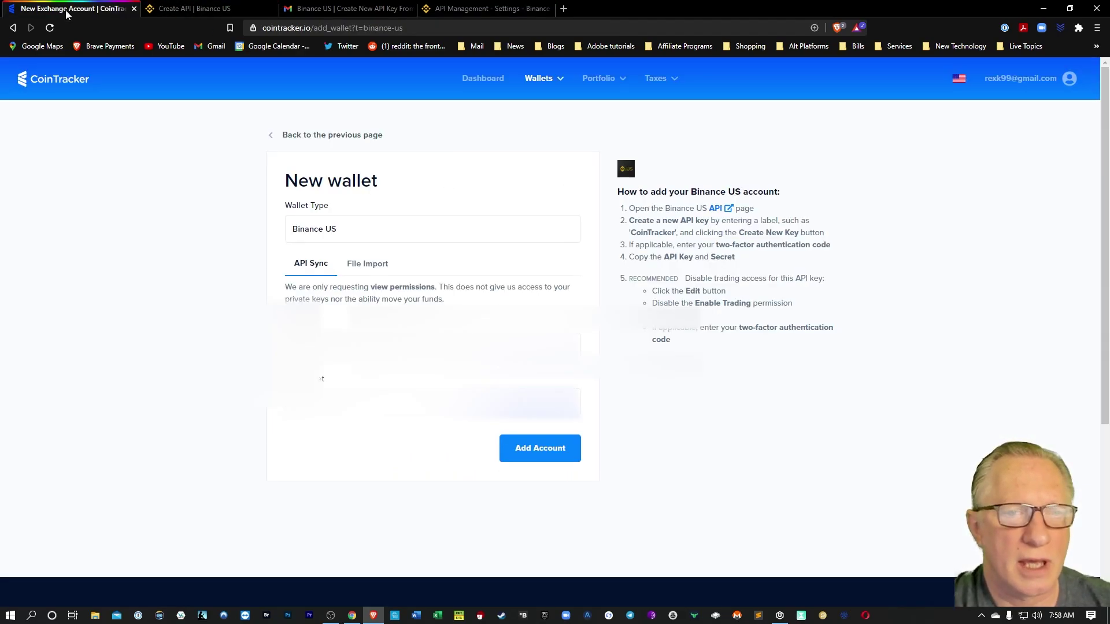
right_click(320, 358)
click(323, 434)
Copy the CoinTracker2 secret key from Binance US and paste it into the API Secret field of CoinTracker's Binance US wallet form
click(197, 9)
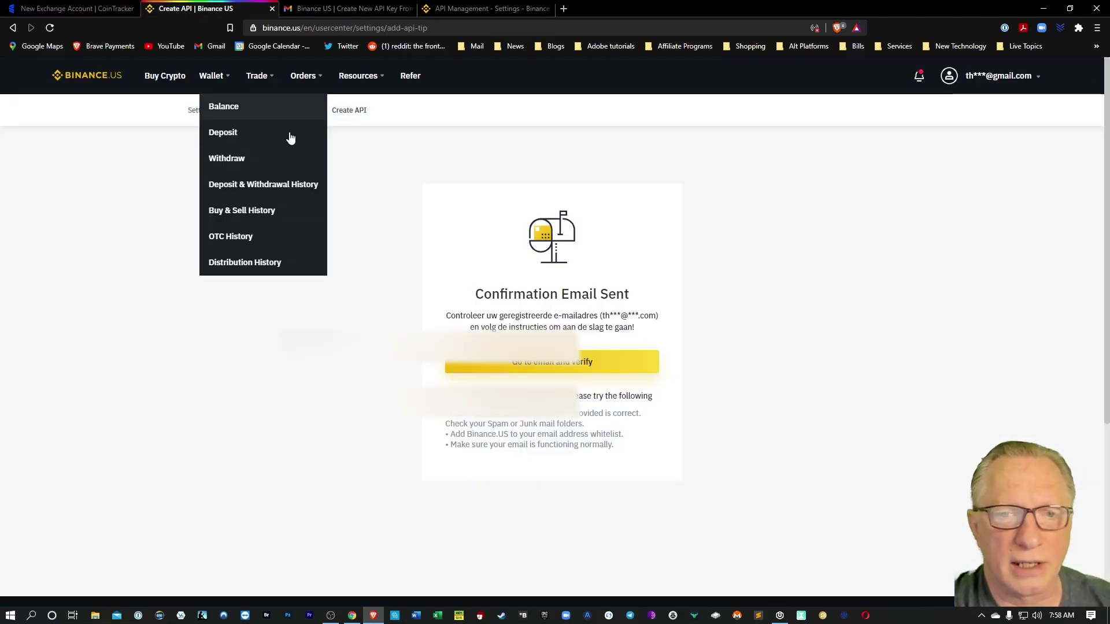
click(489, 9)
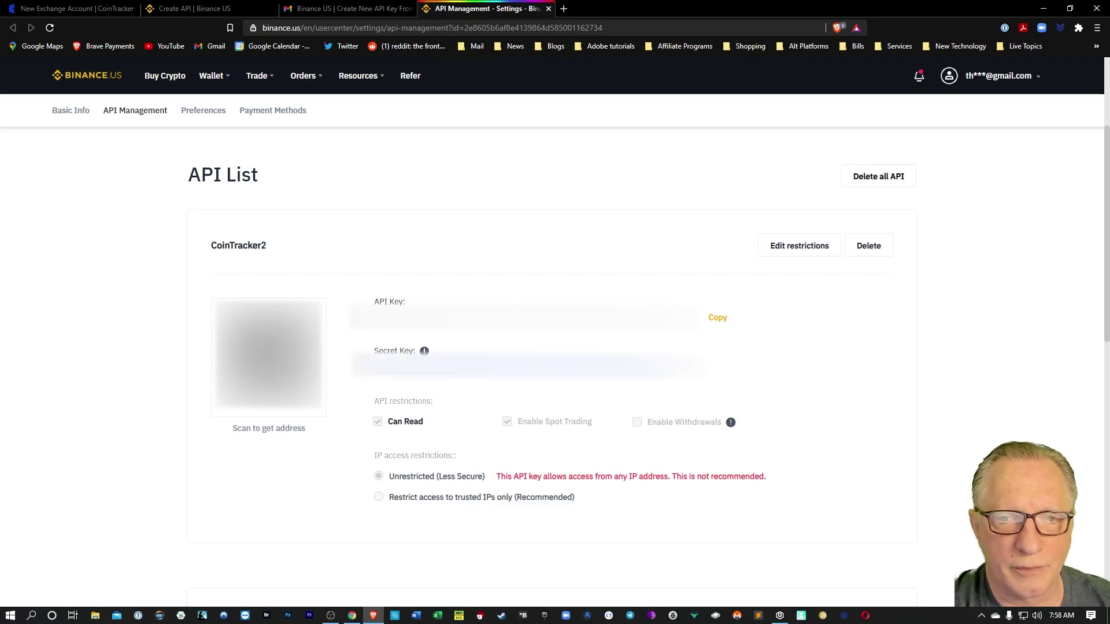
right_click(655, 369)
click(673, 378)
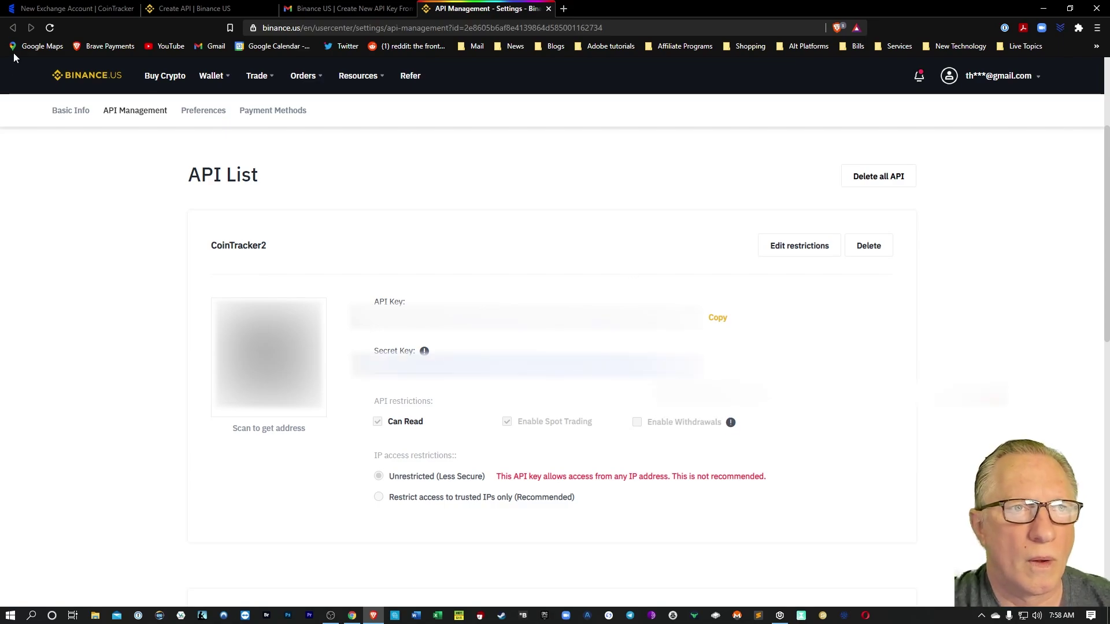
click(56, 9)
right_click(312, 404)
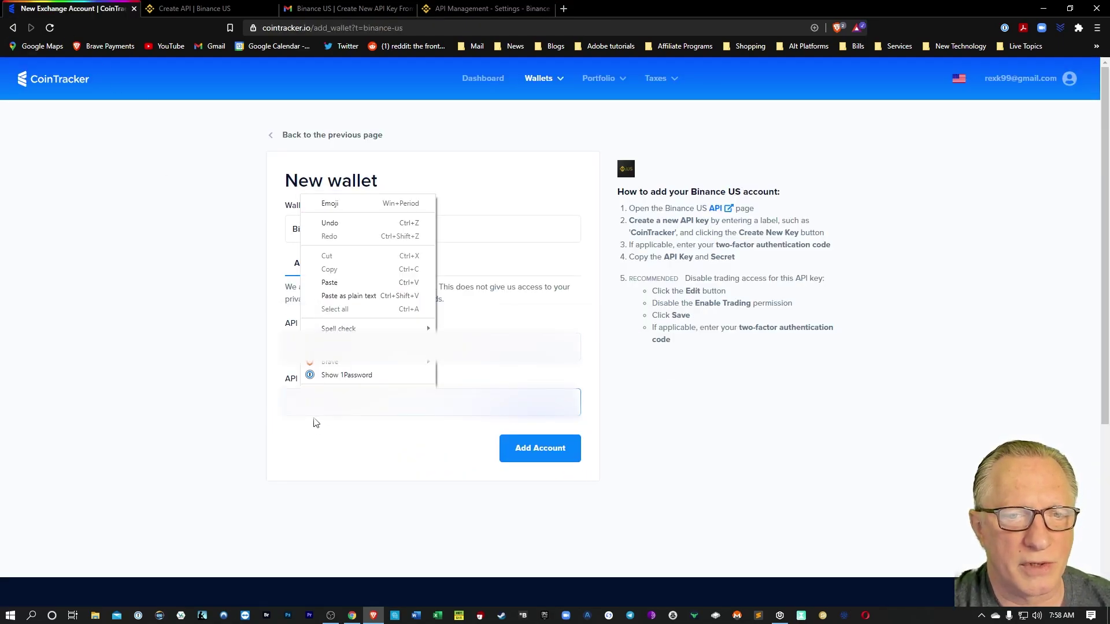
click(331, 282)
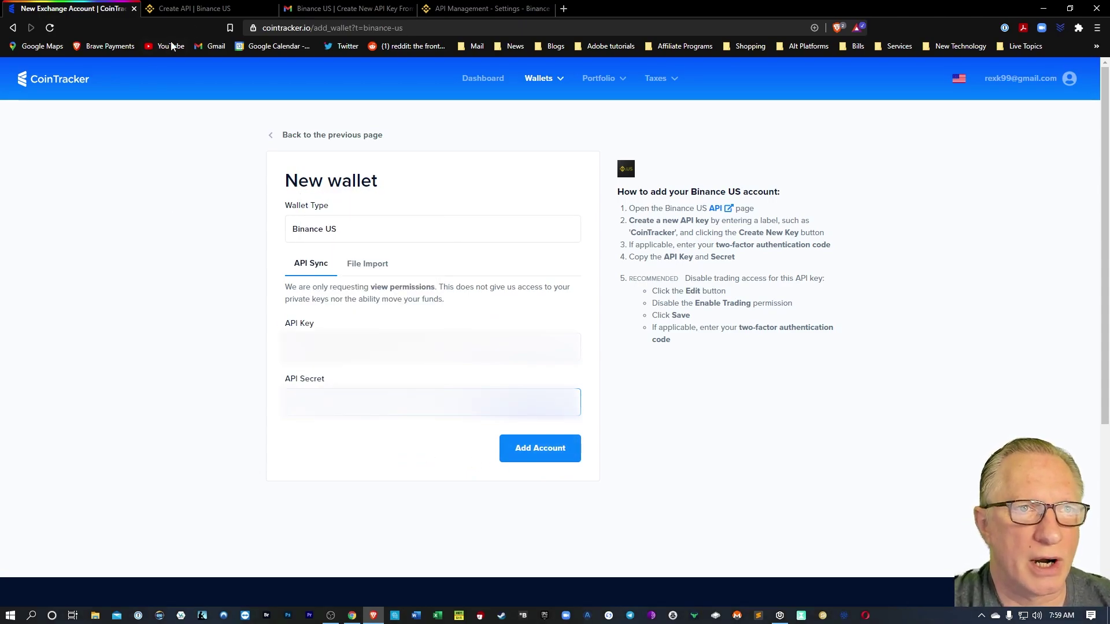
Disable Enable Spot Trading for the CoinTracker2 API key in Binance US and save, entering the Google Authentication code
click(484, 8)
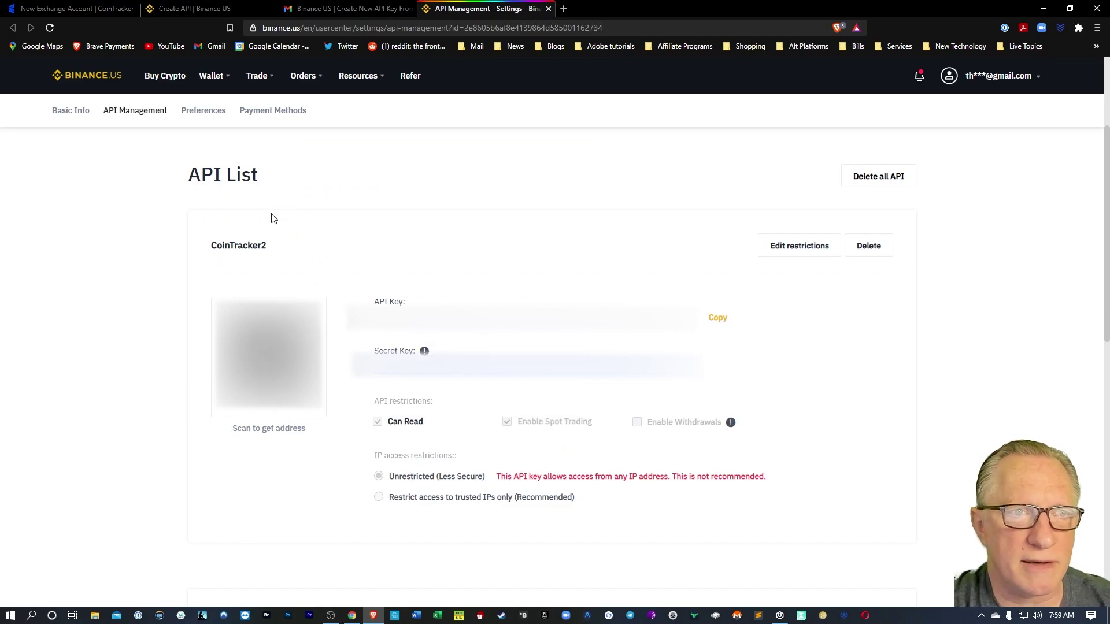
scroll(890, 373, down, 1)
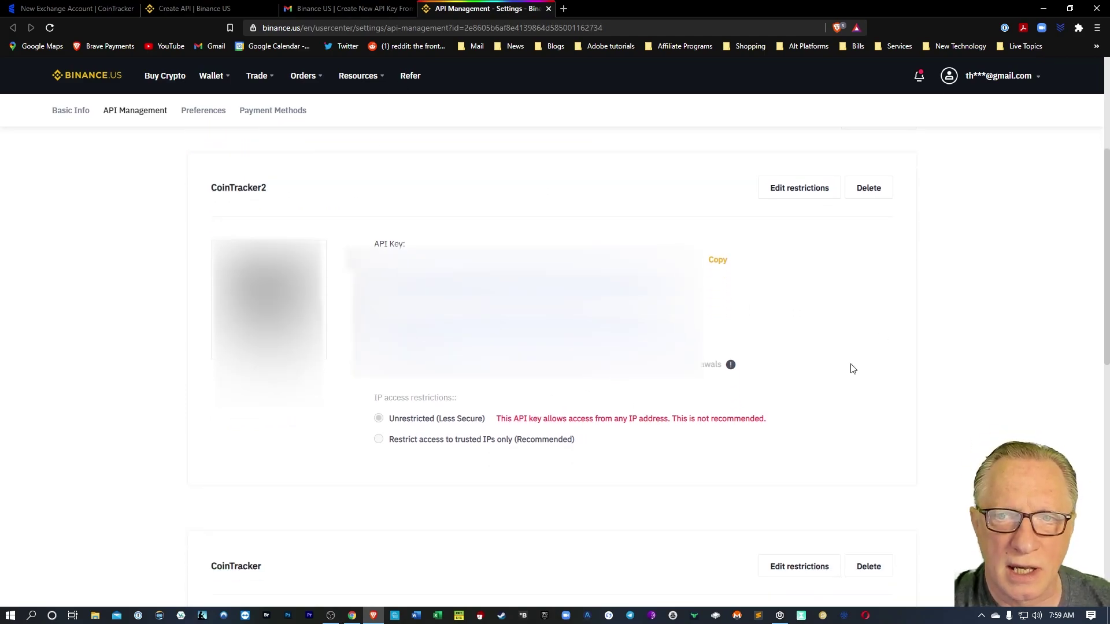
click(792, 190)
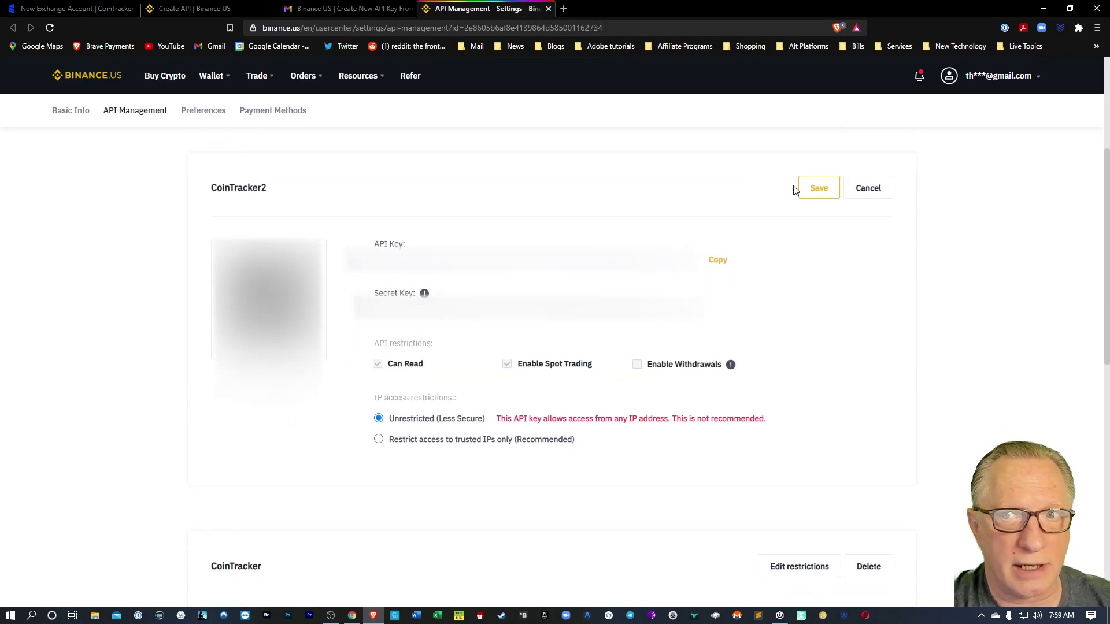
click(507, 365)
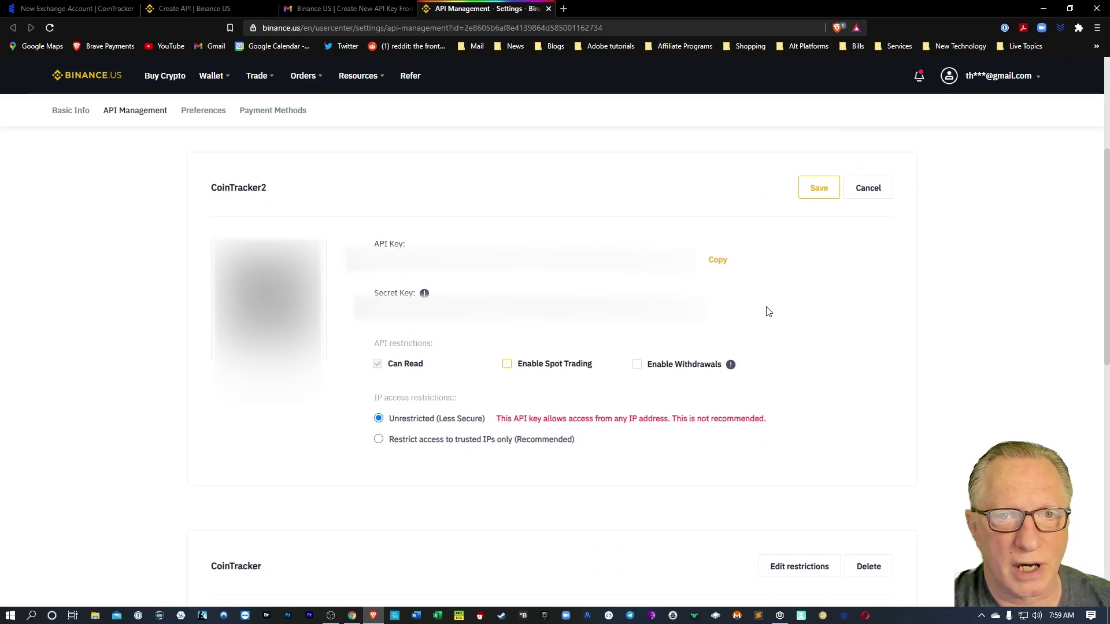
click(817, 188)
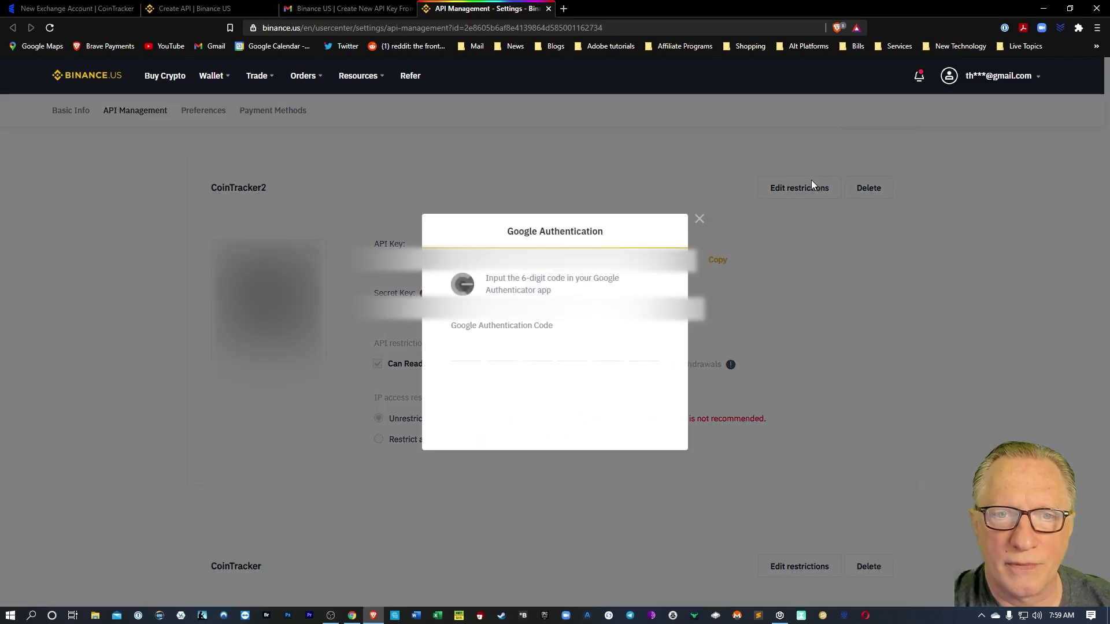
click(472, 356)
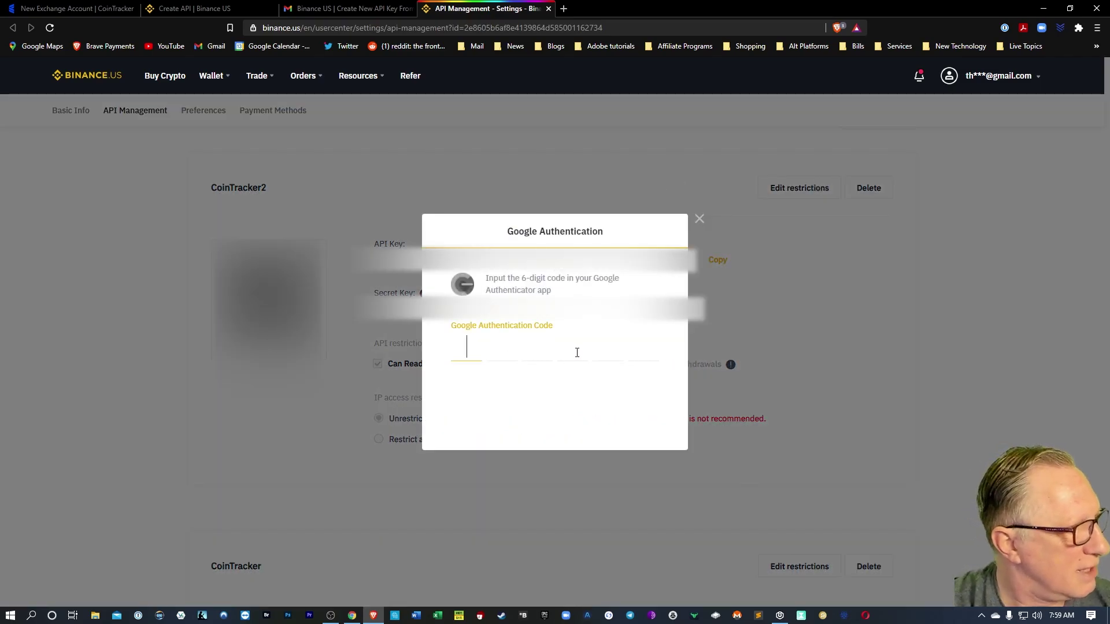
key(ctrl+v)
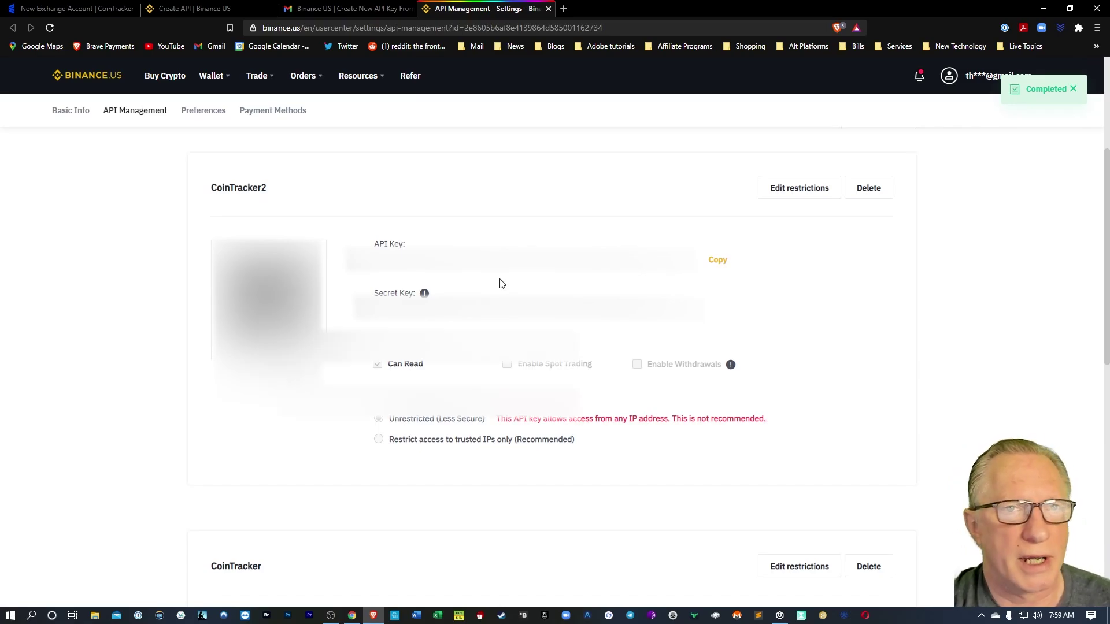
Return to CoinTracker, leave the Binance US form without adding the account, and start a new wallet of type Bittrex
key(ctrl+1)
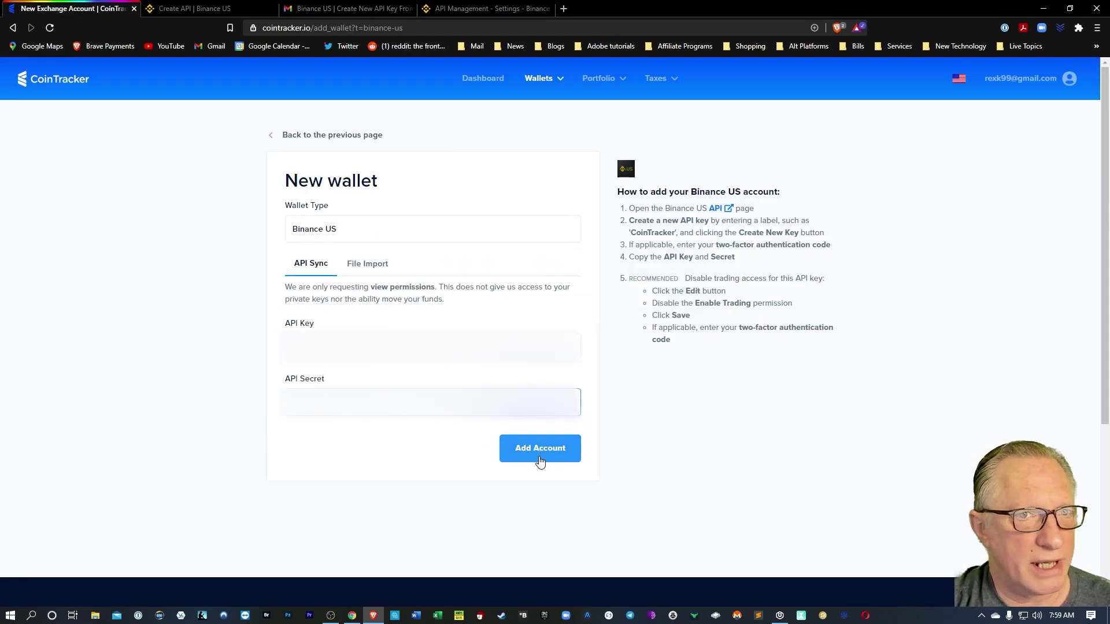
click(270, 137)
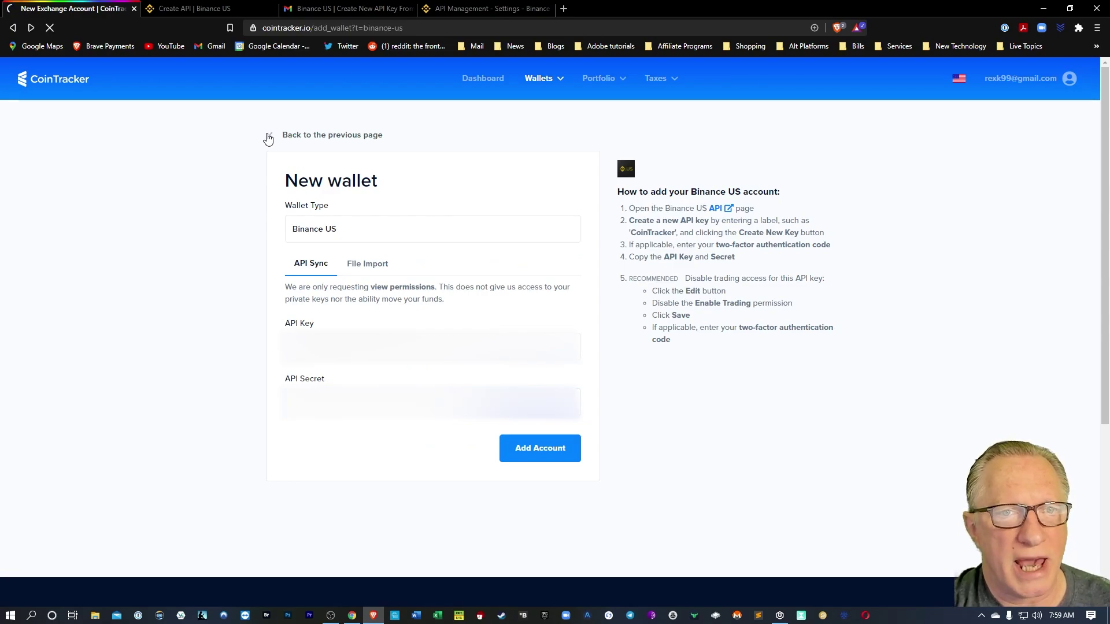
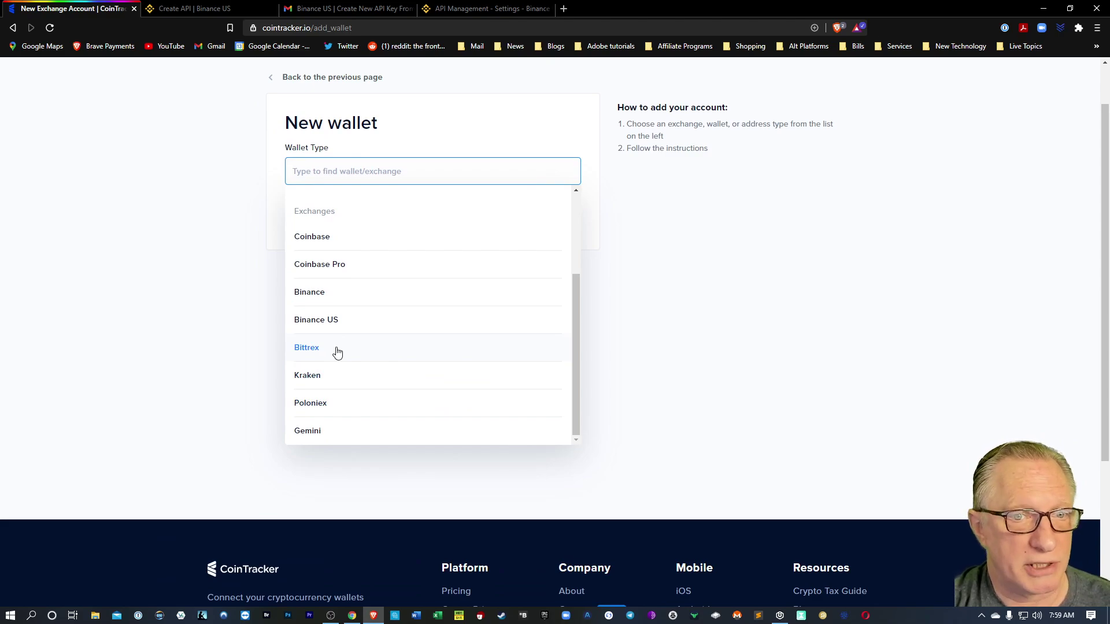
click(336, 350)
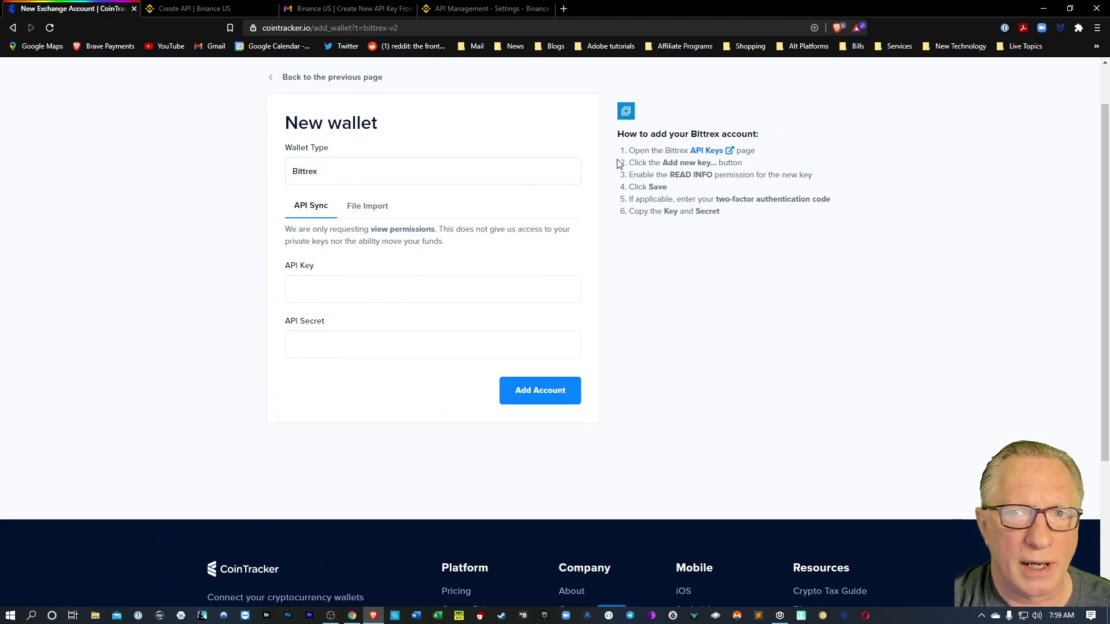
Open the Bittrex API Keys page from CoinTracker's instructions and log in with the account email and password
click(706, 151)
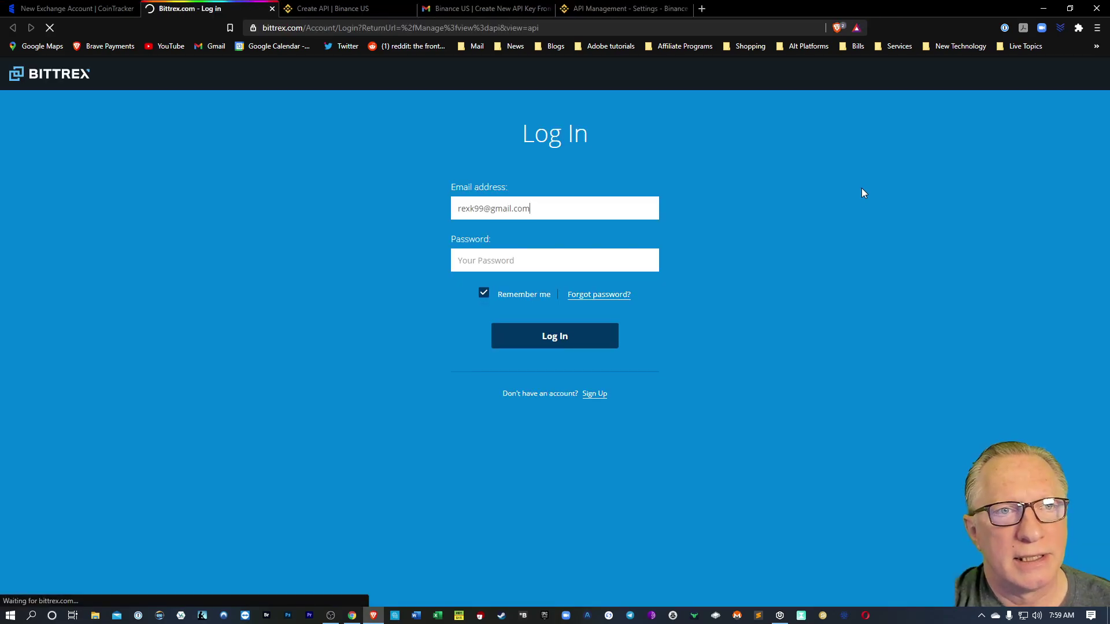
click(457, 234)
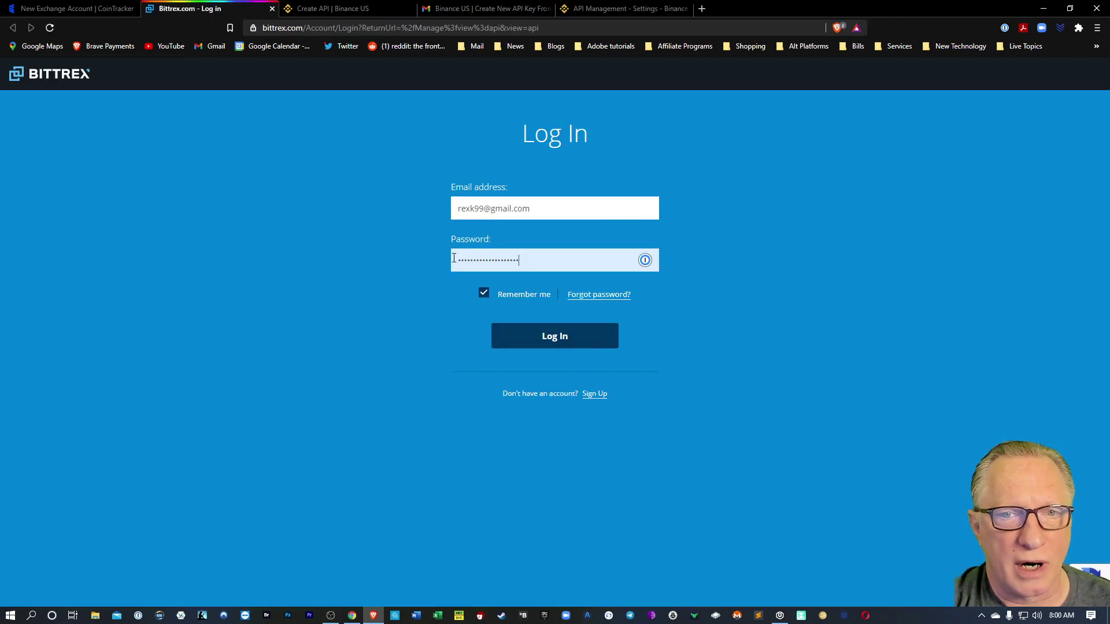
click(559, 344)
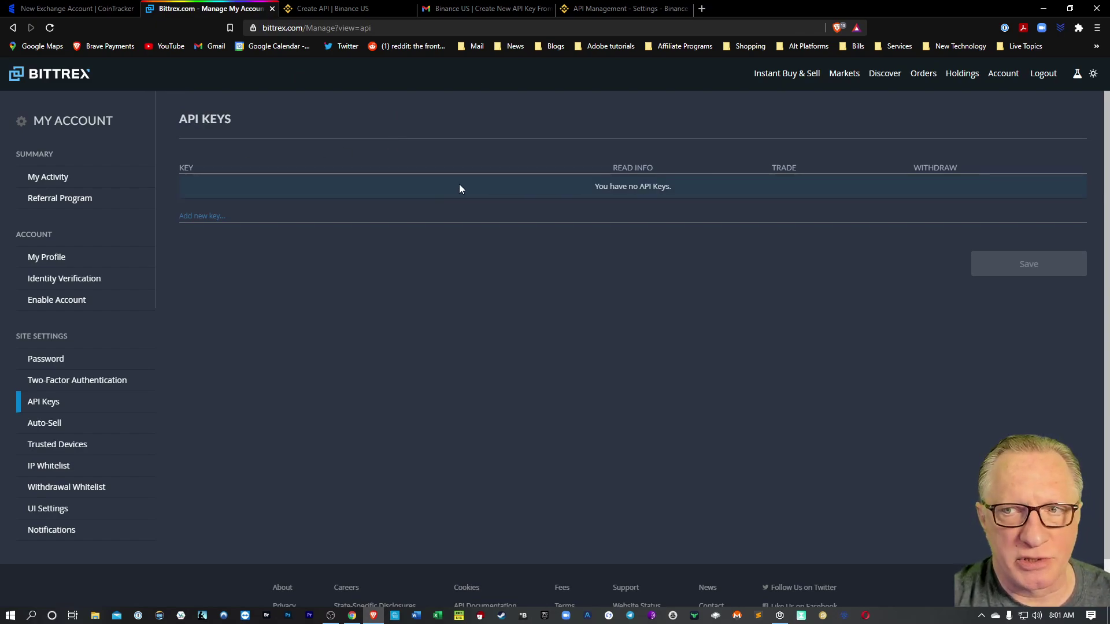
Create a Bittrex API key with only the Read Info permission enabled and save it, entering the authenticator code
click(201, 218)
click(631, 186)
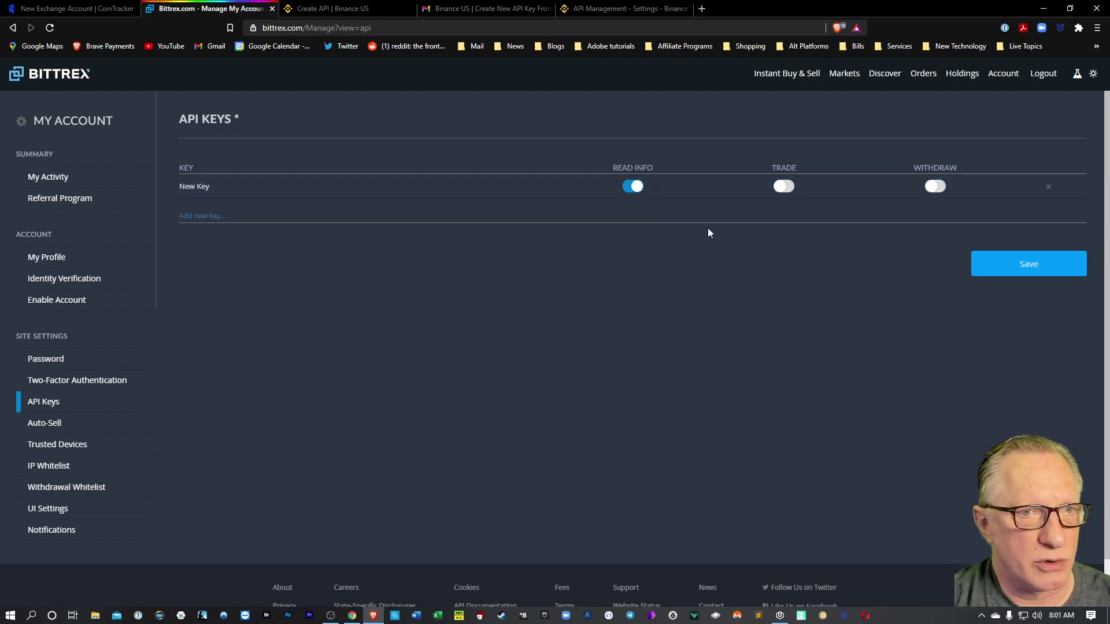
click(1030, 265)
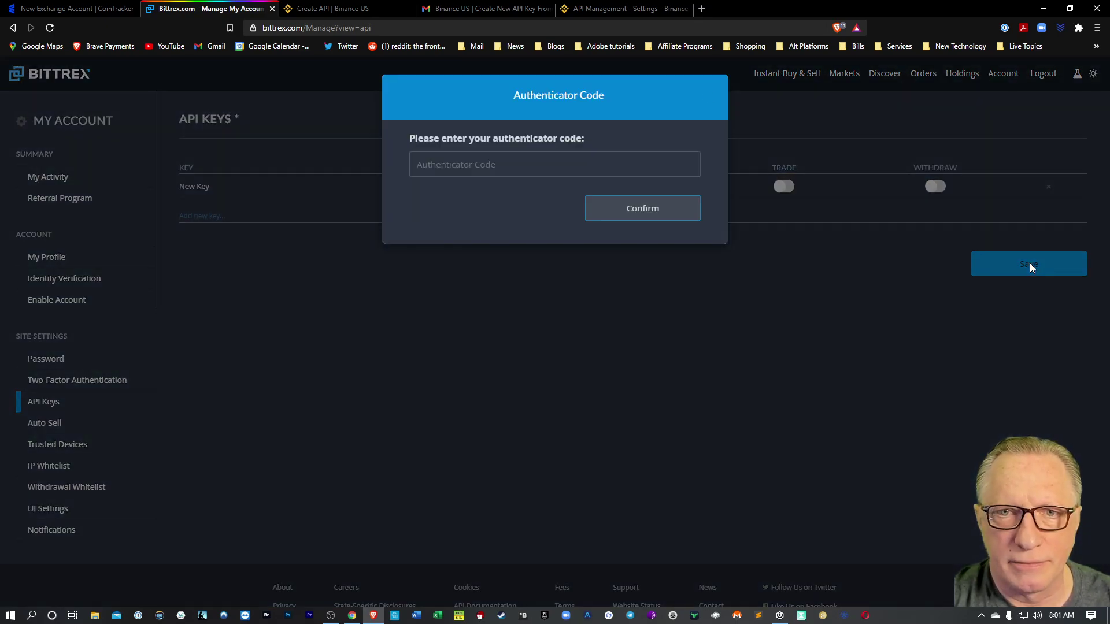
click(478, 164)
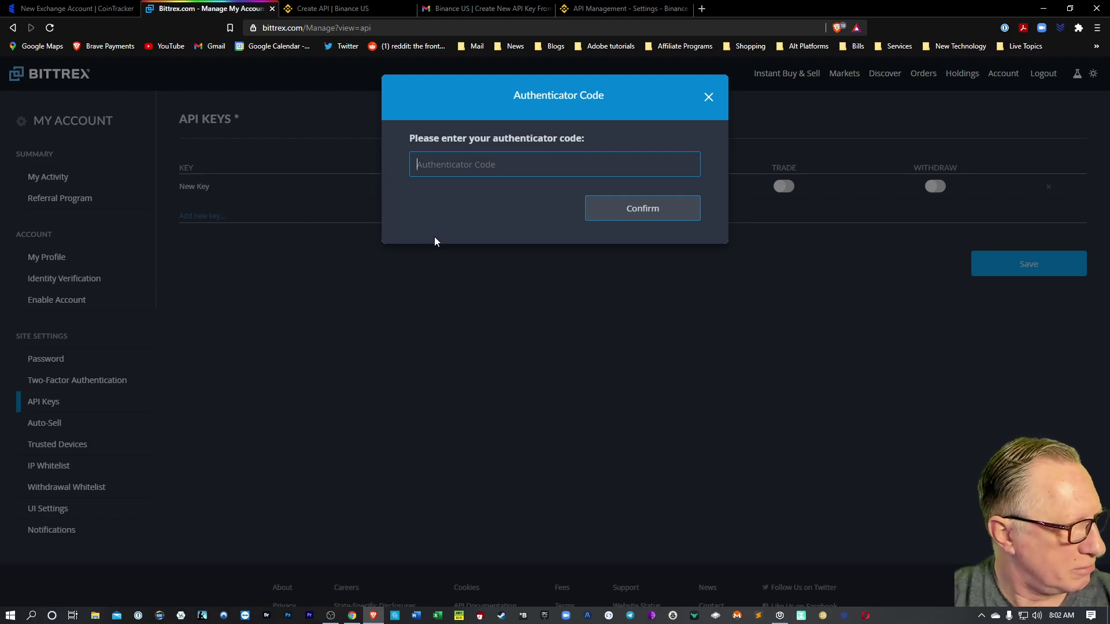
click(568, 293)
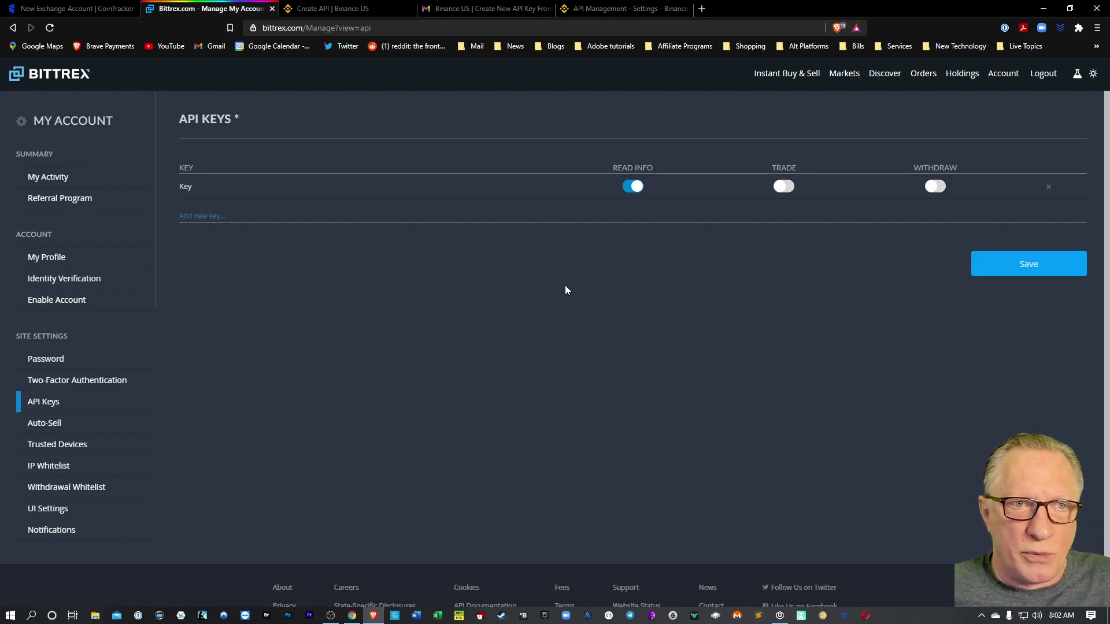
click(1030, 272)
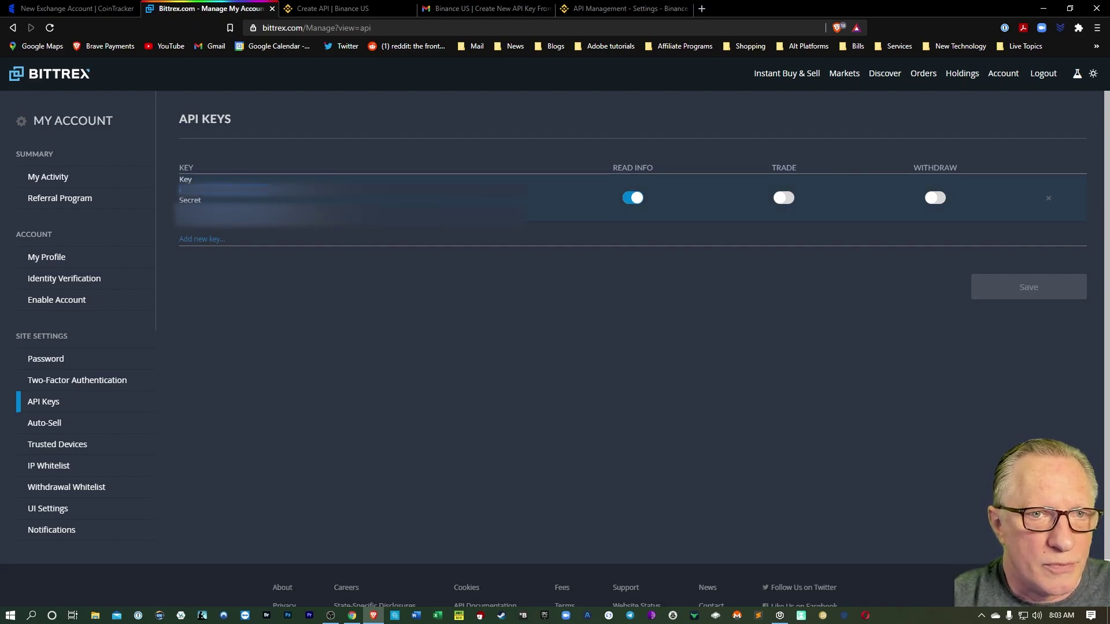
Copy the new Bittrex API key and paste it into the API Key field of CoinTracker's Bittrex wallet form
right_click(321, 218)
click(346, 240)
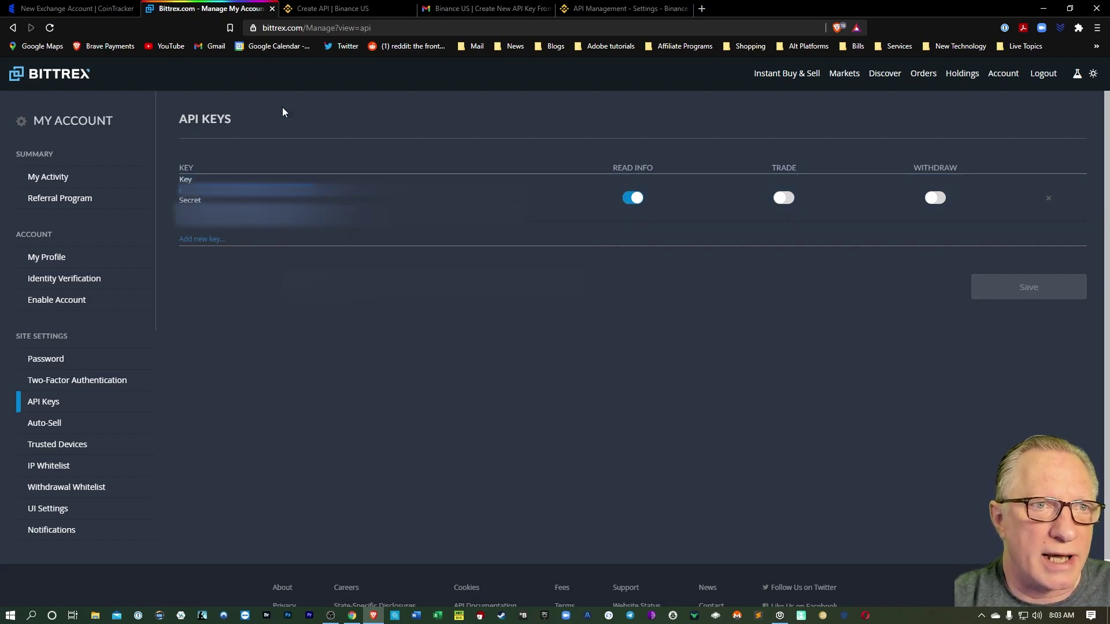
click(81, 10)
right_click(317, 297)
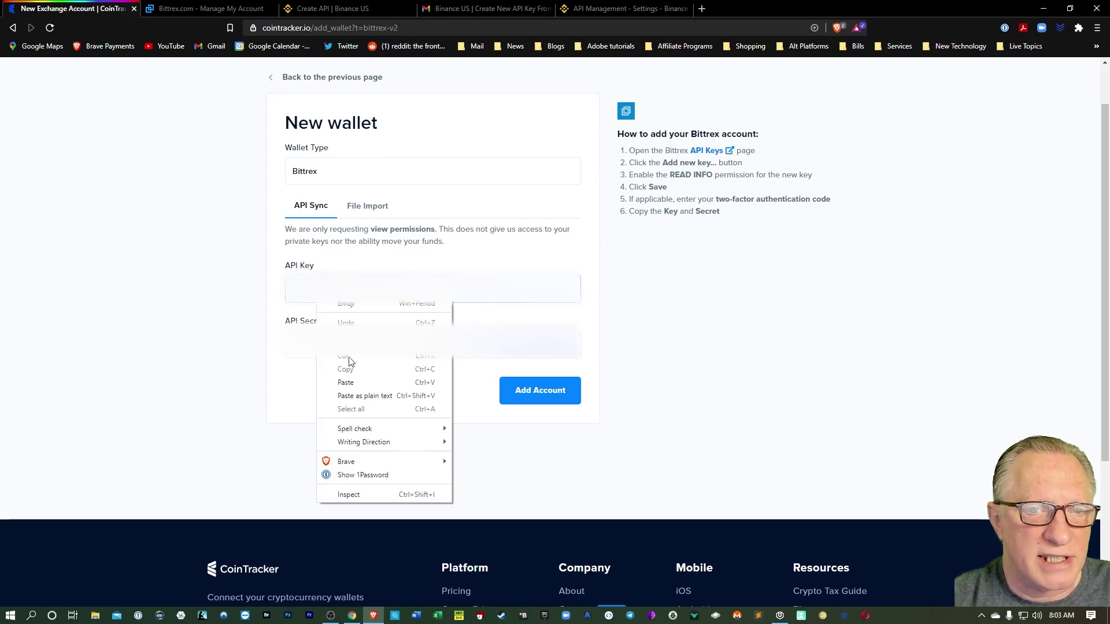
click(353, 383)
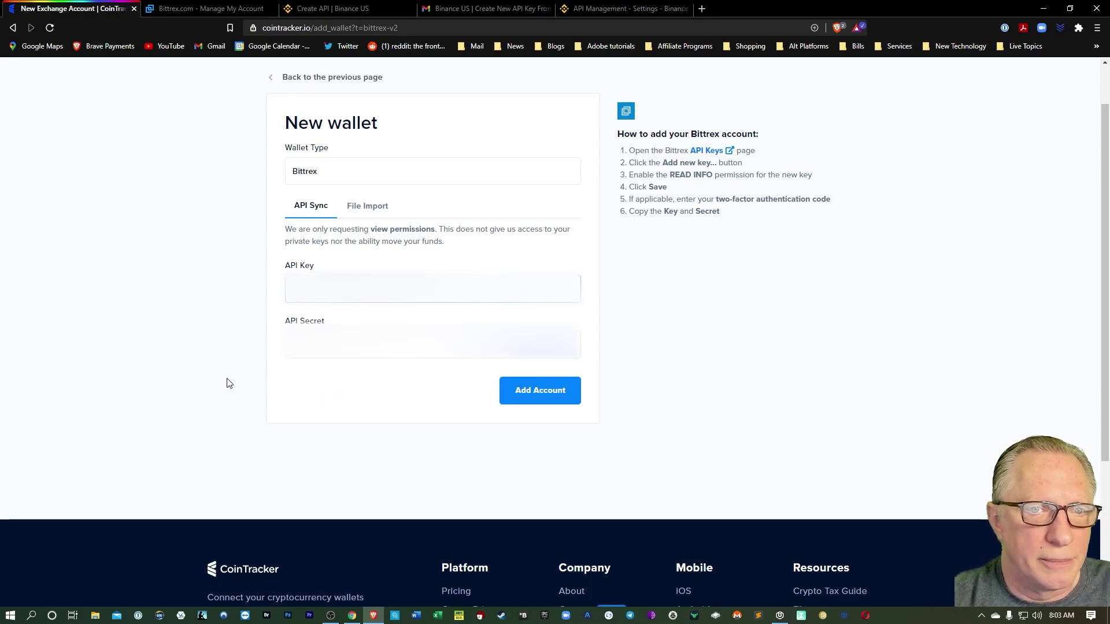
Copy the Bittrex API secret into the API Secret field of CoinTracker's Bittrex wallet form and add the account
click(208, 9)
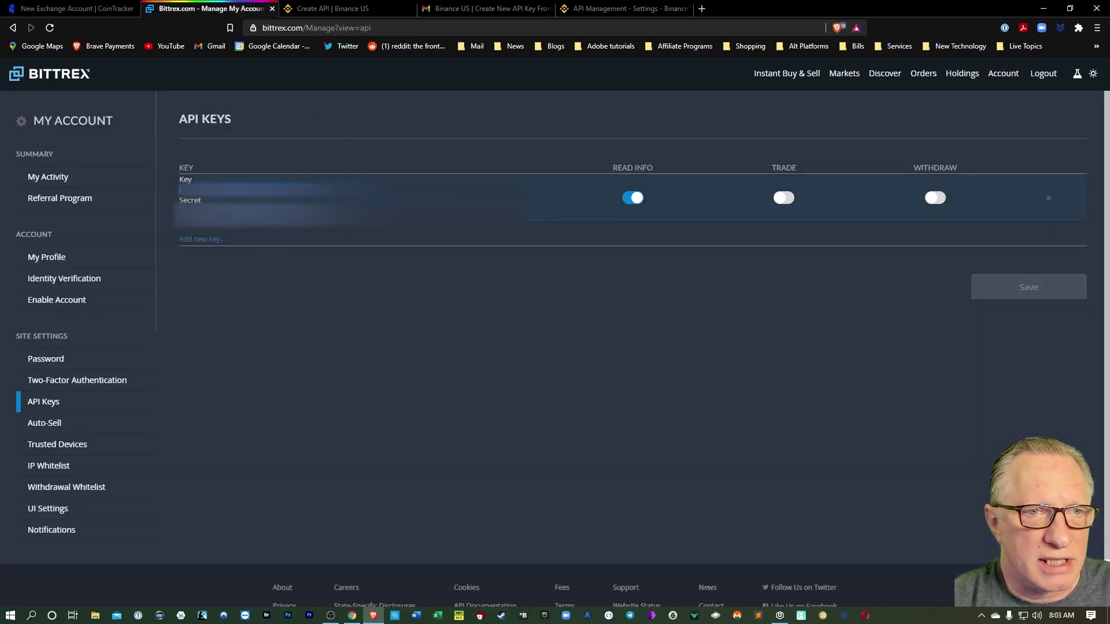
double_click(214, 214)
right_click(297, 212)
click(323, 218)
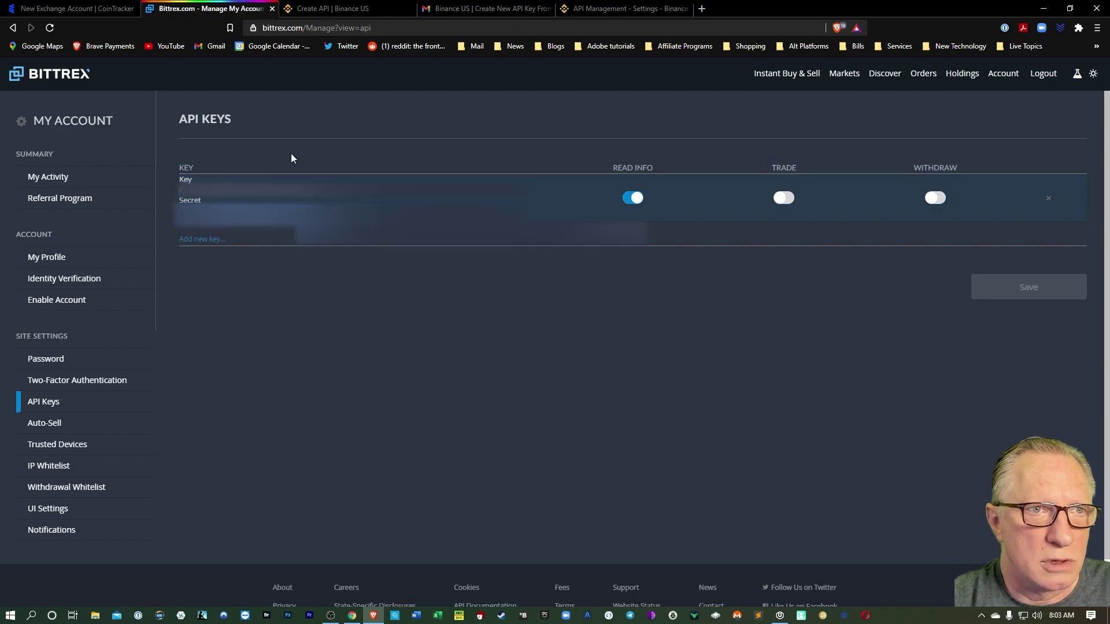
click(75, 9)
right_click(307, 346)
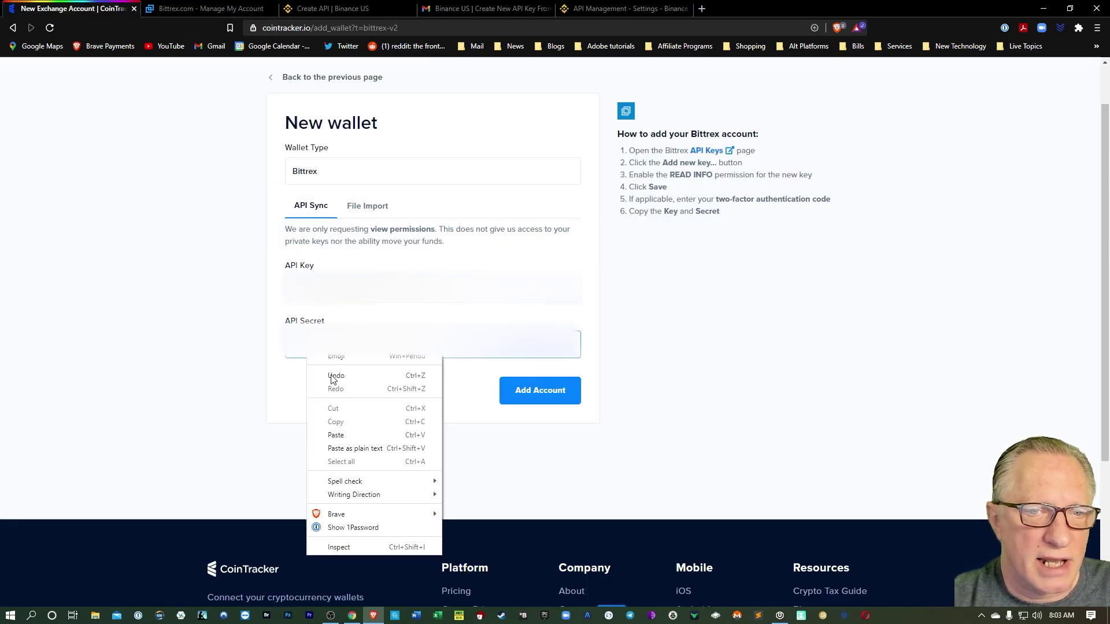
click(350, 434)
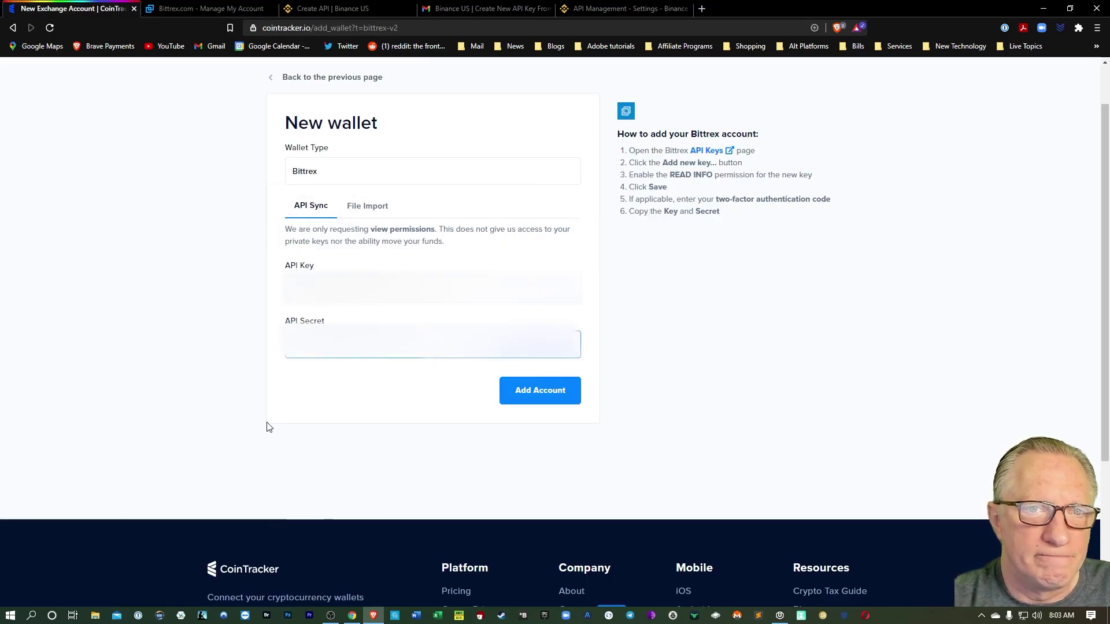
click(546, 397)
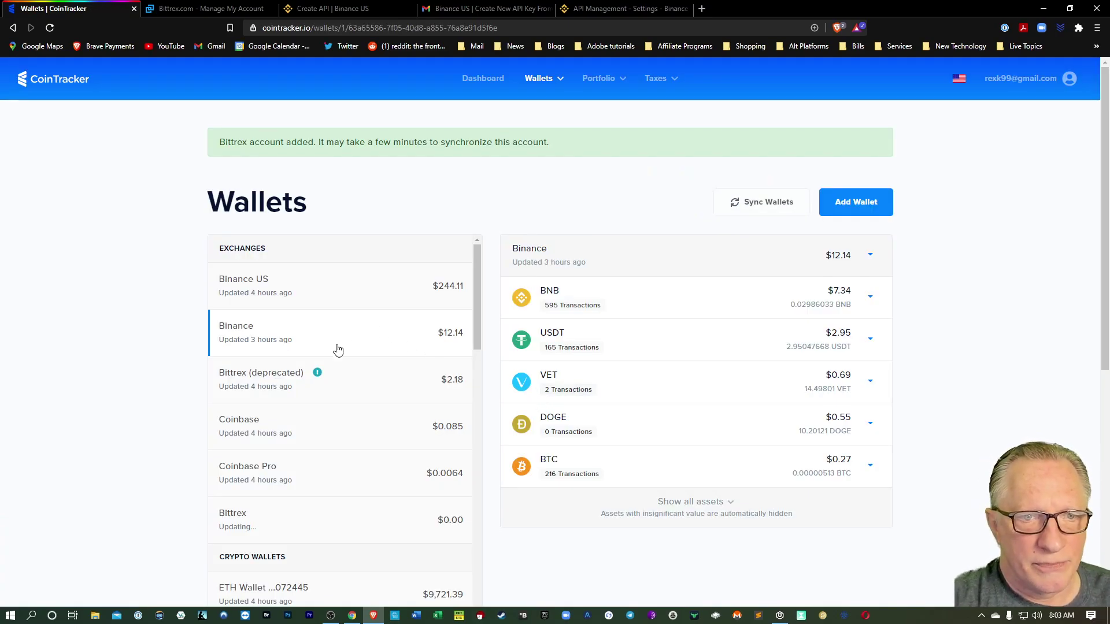
Start a new wallet in CoinTracker and choose Kraken as the wallet type
scroll(292, 408, down, 2)
scroll(176, 395, down, 1)
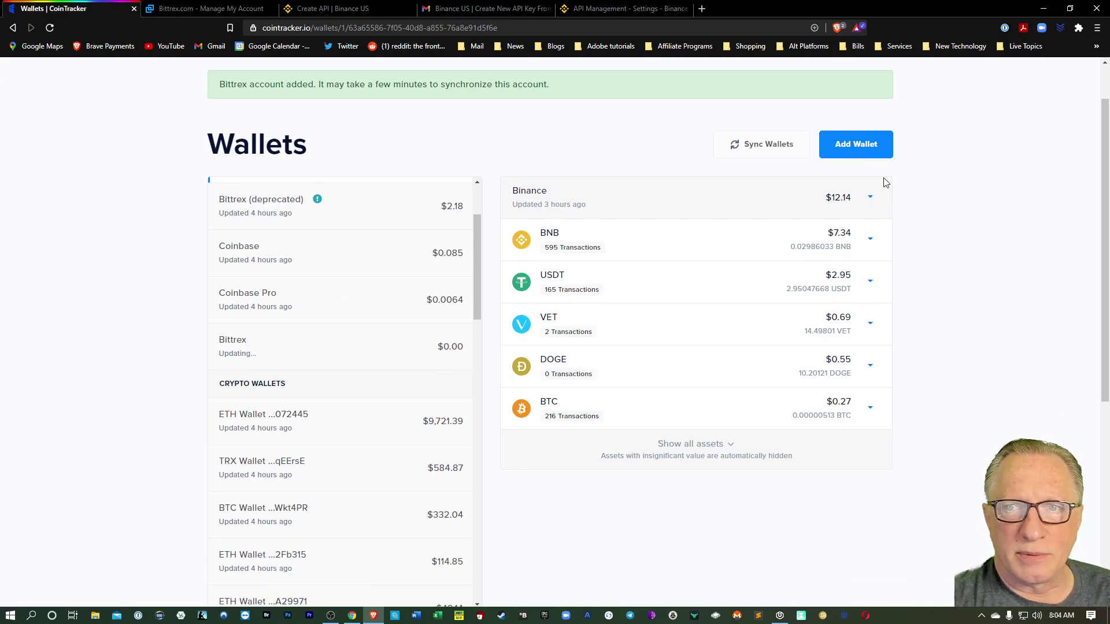
click(864, 149)
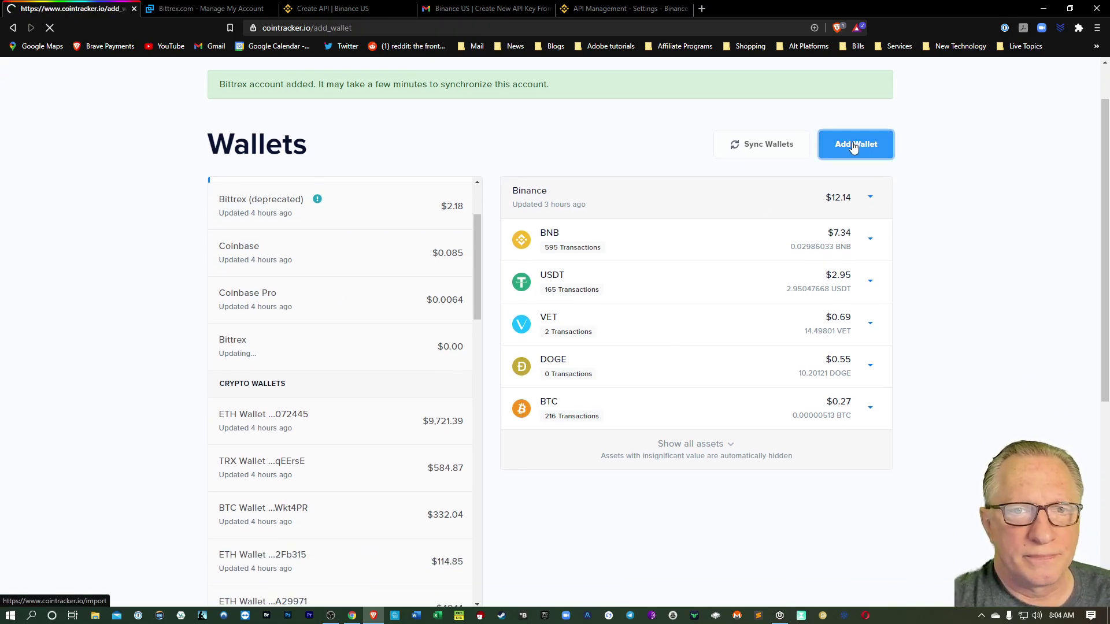
click(340, 228)
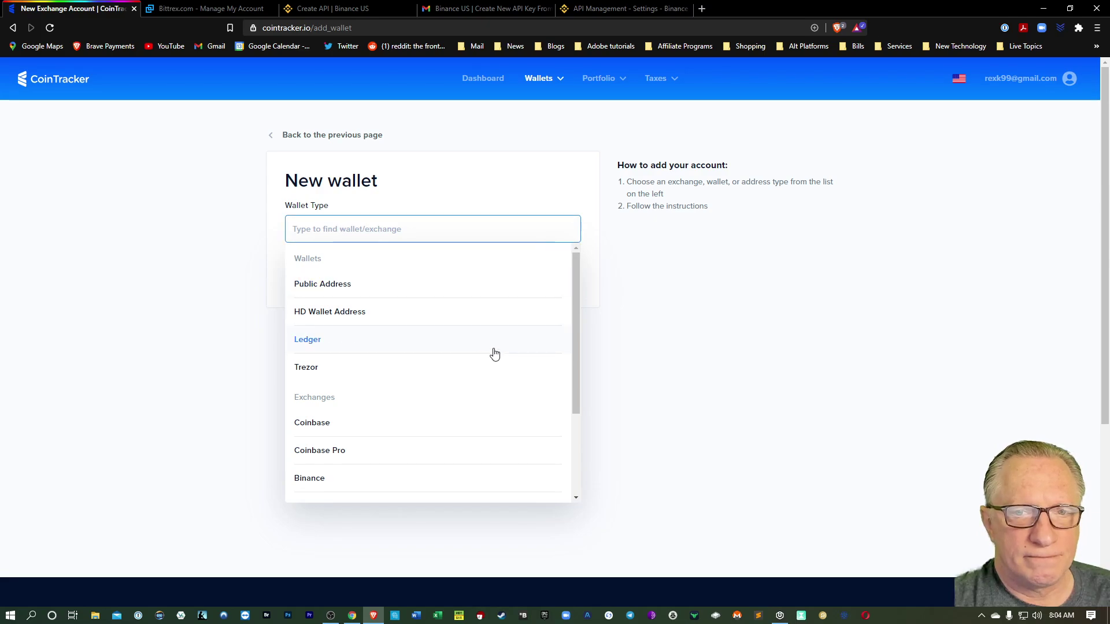
scroll(493, 355, down, 2)
scroll(450, 379, down, 1)
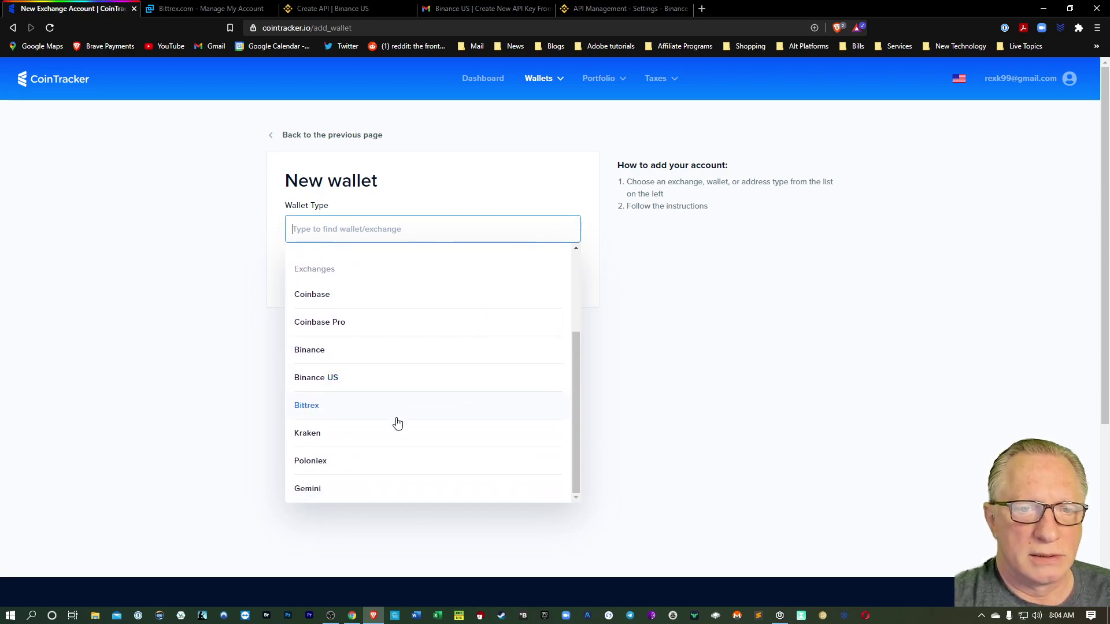
click(329, 440)
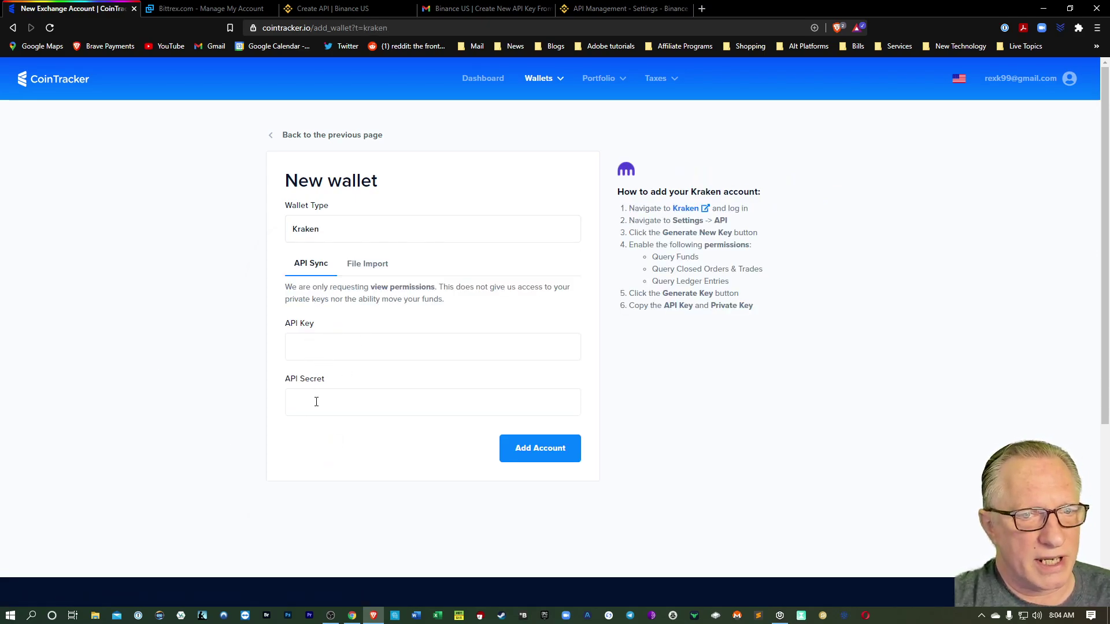
Open Kraken from CoinTracker's instructions, close the leftover Bittrex, Binance and Gmail pages, and sign in to Kraken
click(689, 209)
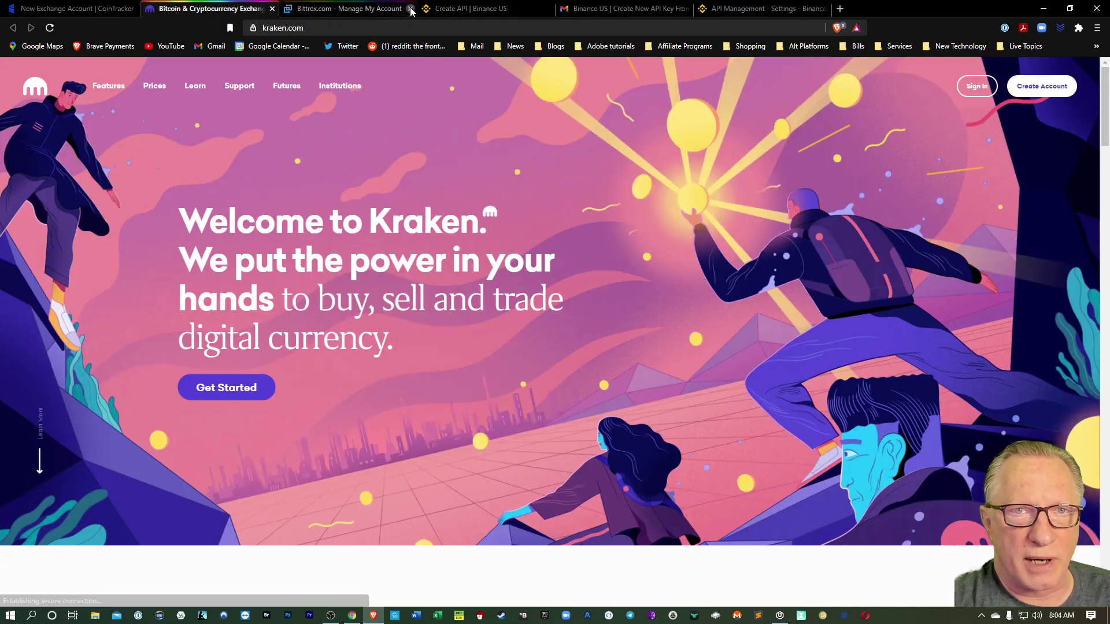
click(410, 8)
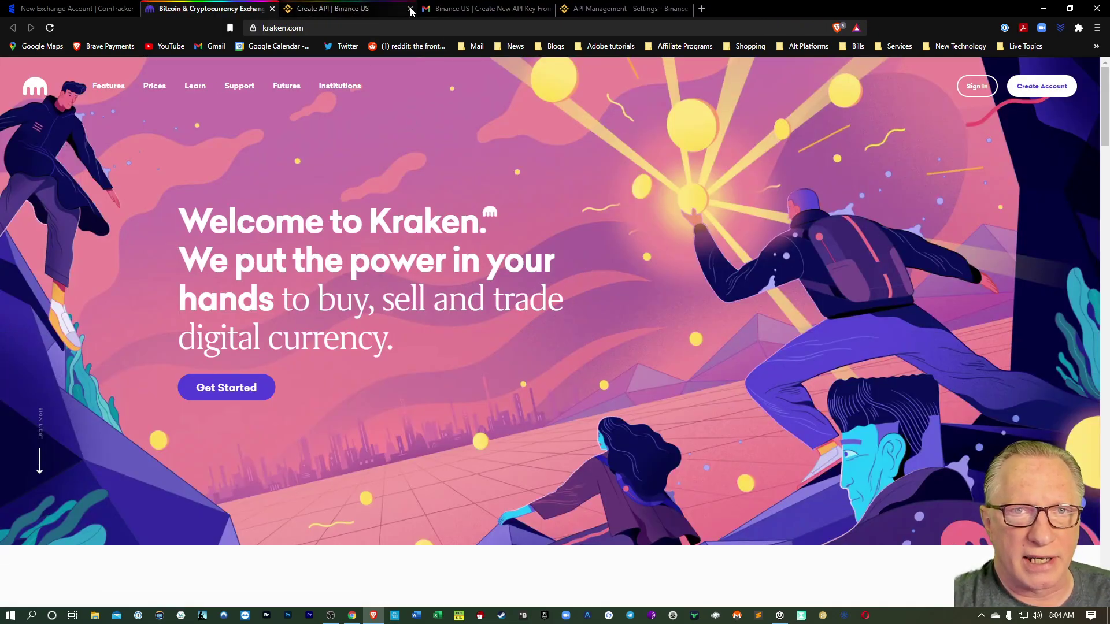
click(410, 8)
click(411, 9)
click(410, 9)
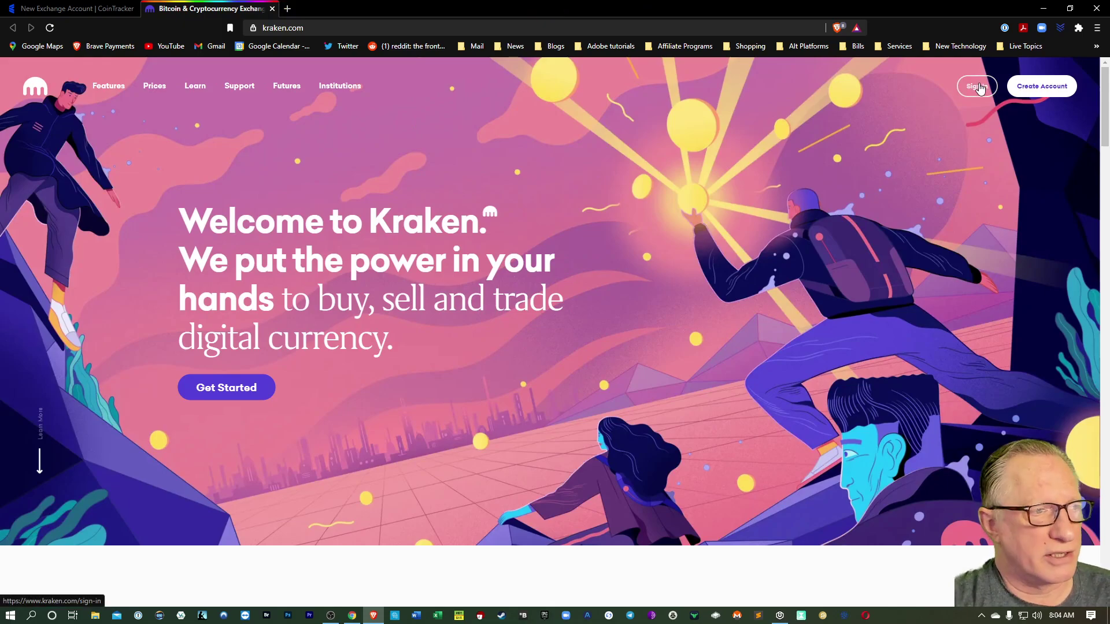
click(979, 88)
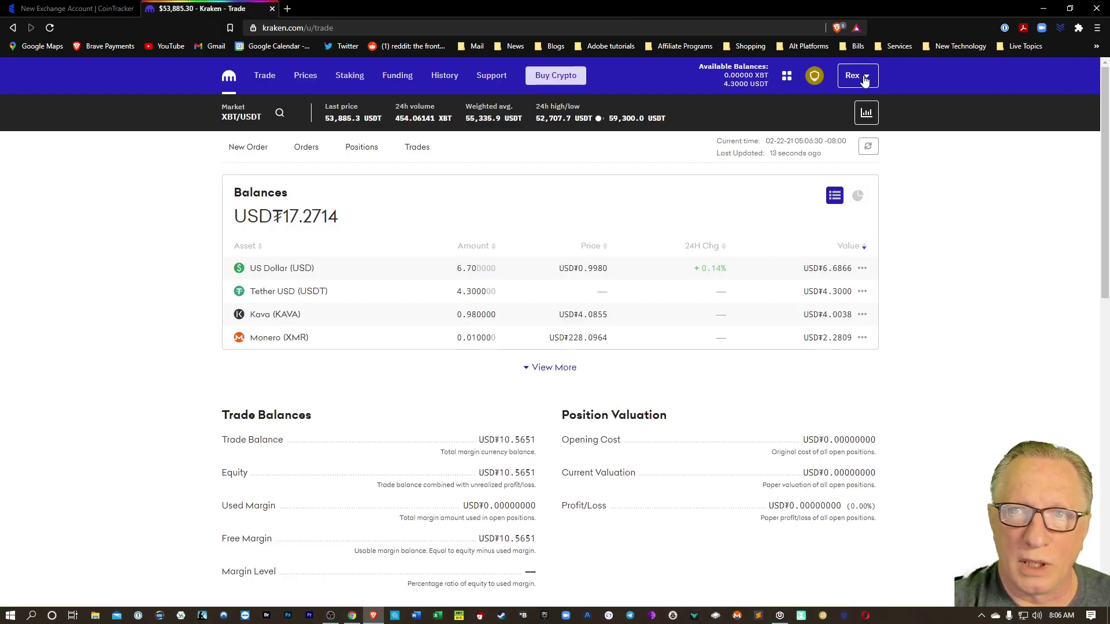
Open the API key management page in Kraken's security settings and start adding a new key
click(864, 80)
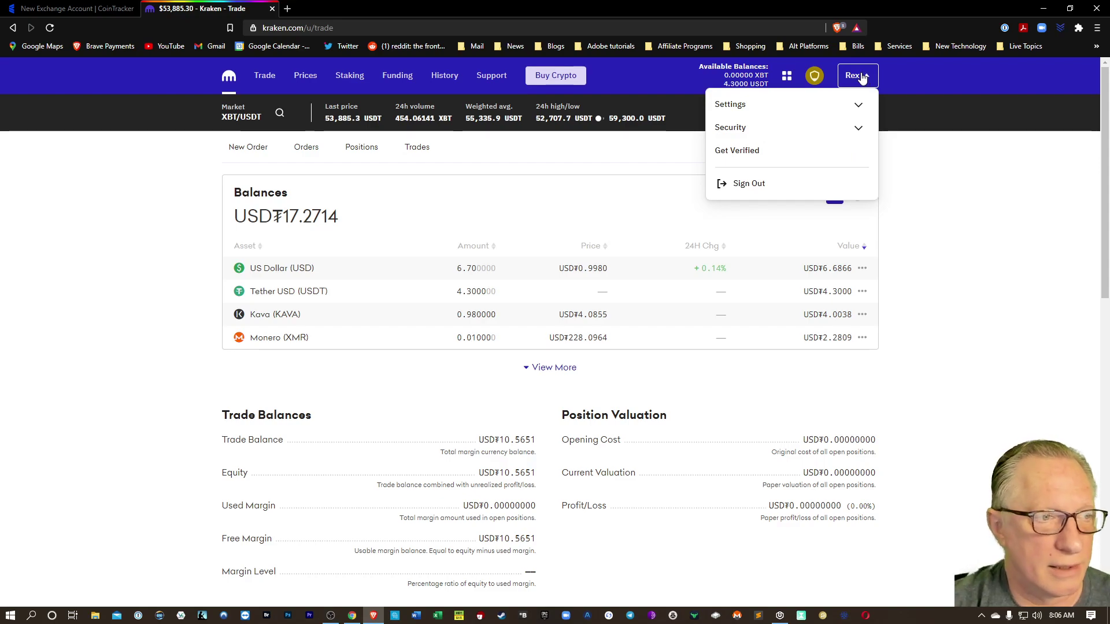
click(859, 130)
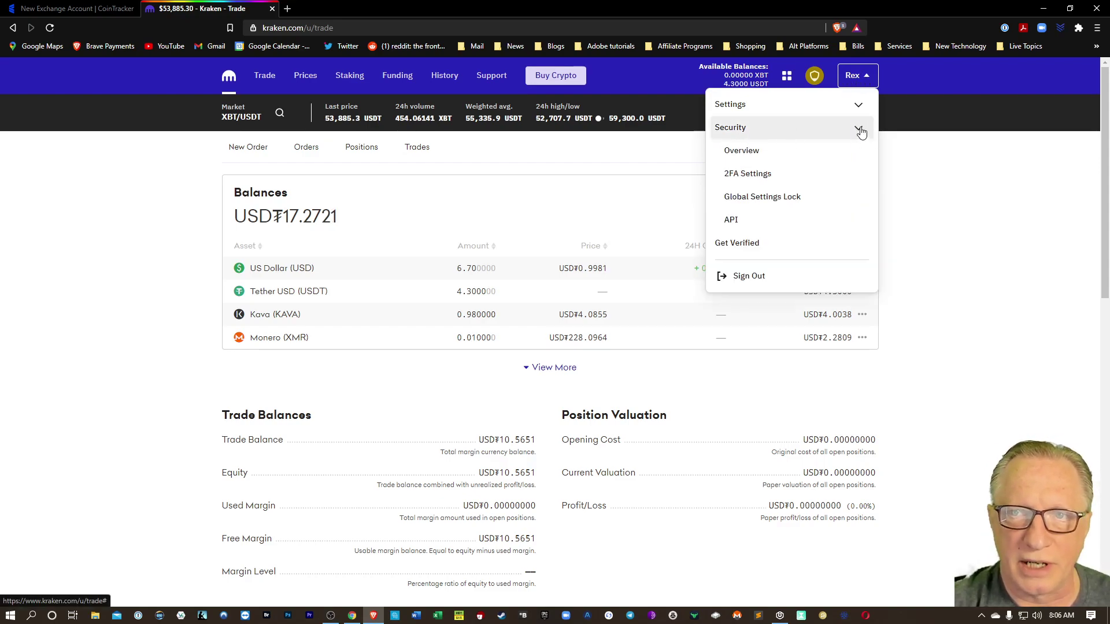
click(760, 226)
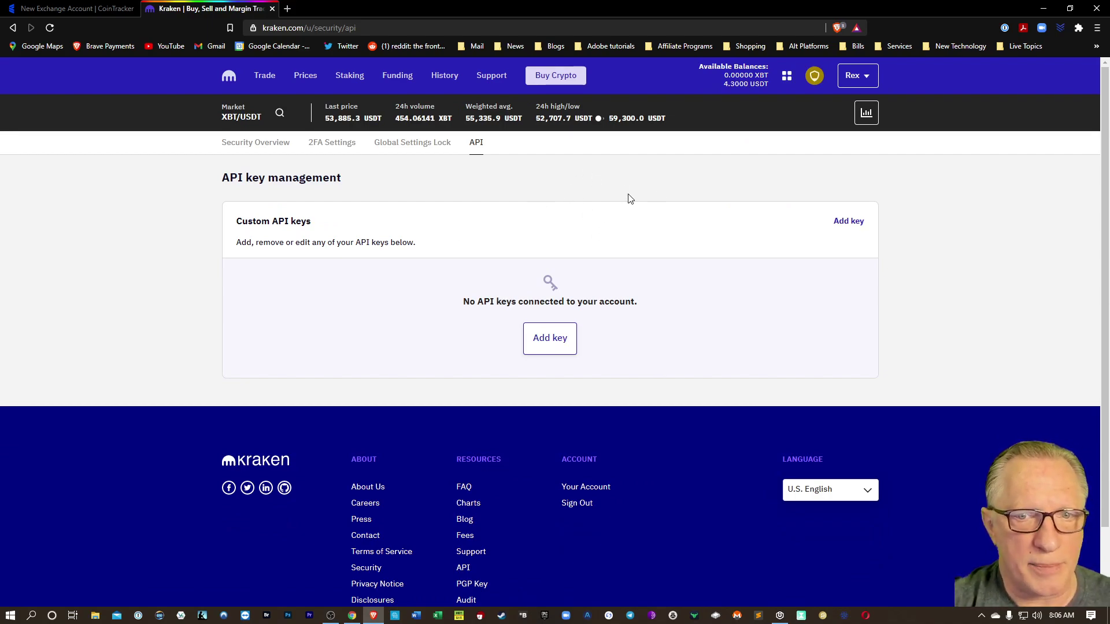
click(545, 341)
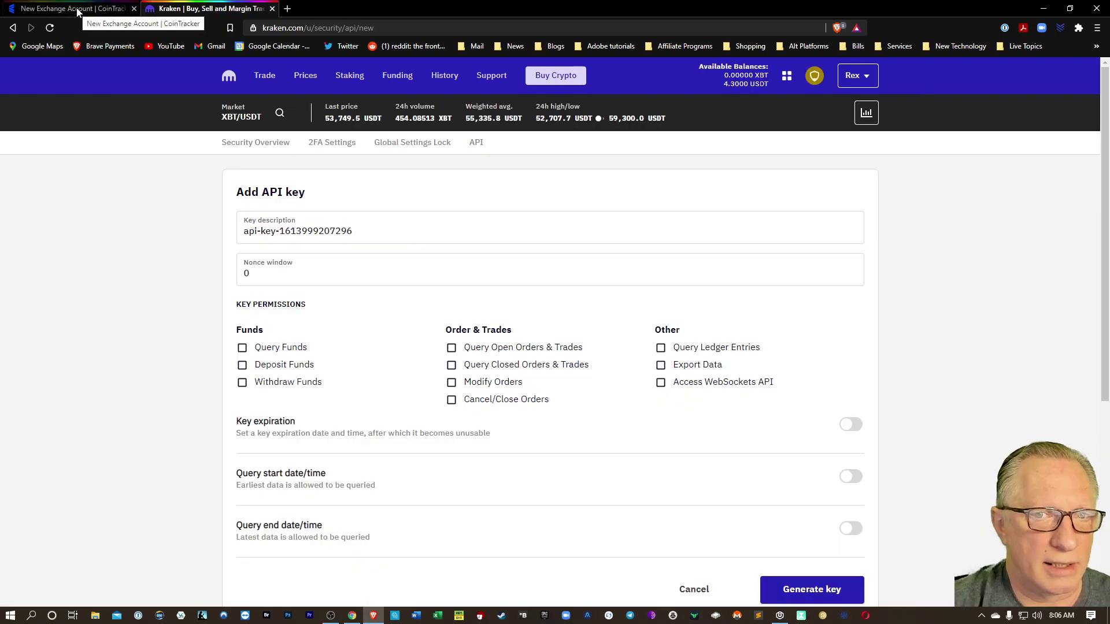
Following CoinTracker's instructions, enable the Query Funds, Query Closed Orders & Trades and Query Ledger Entries permissions for the Kraken key
click(78, 9)
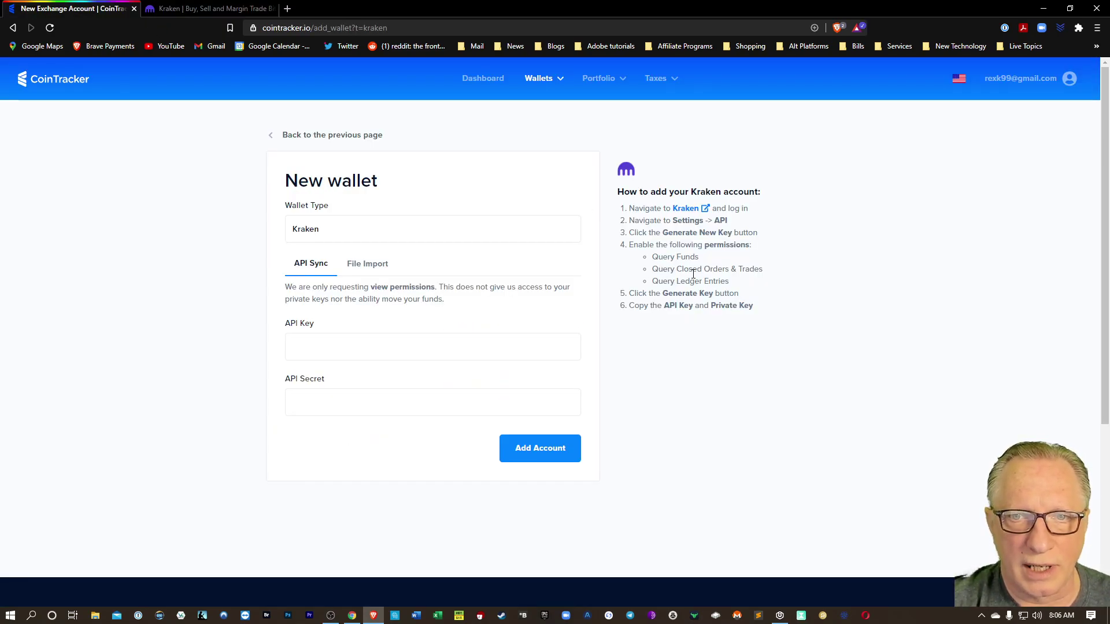
click(181, 8)
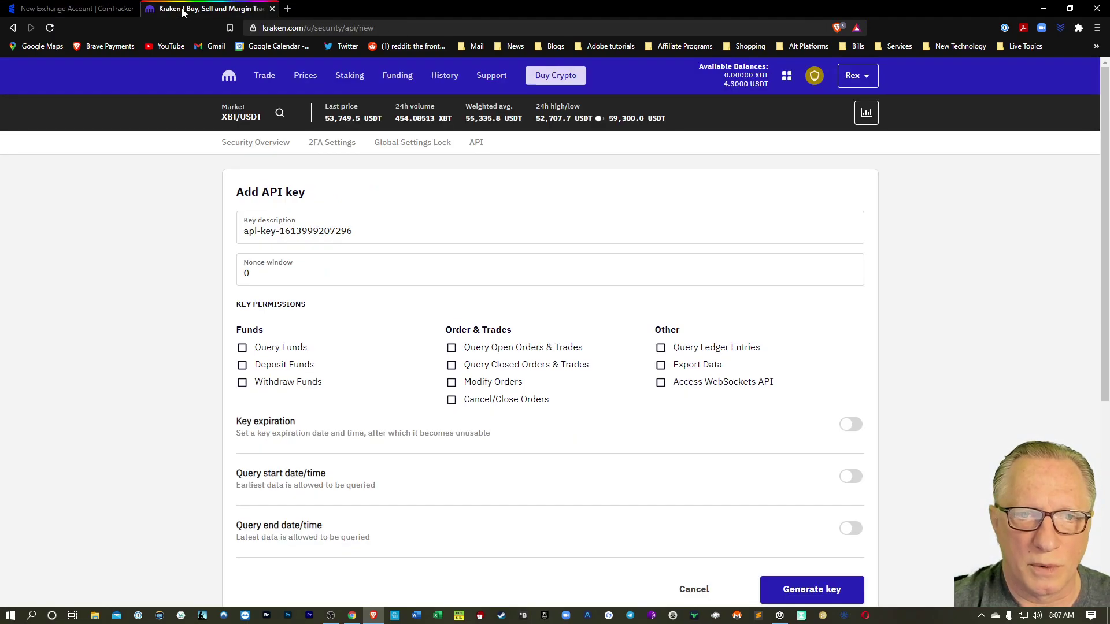
click(243, 347)
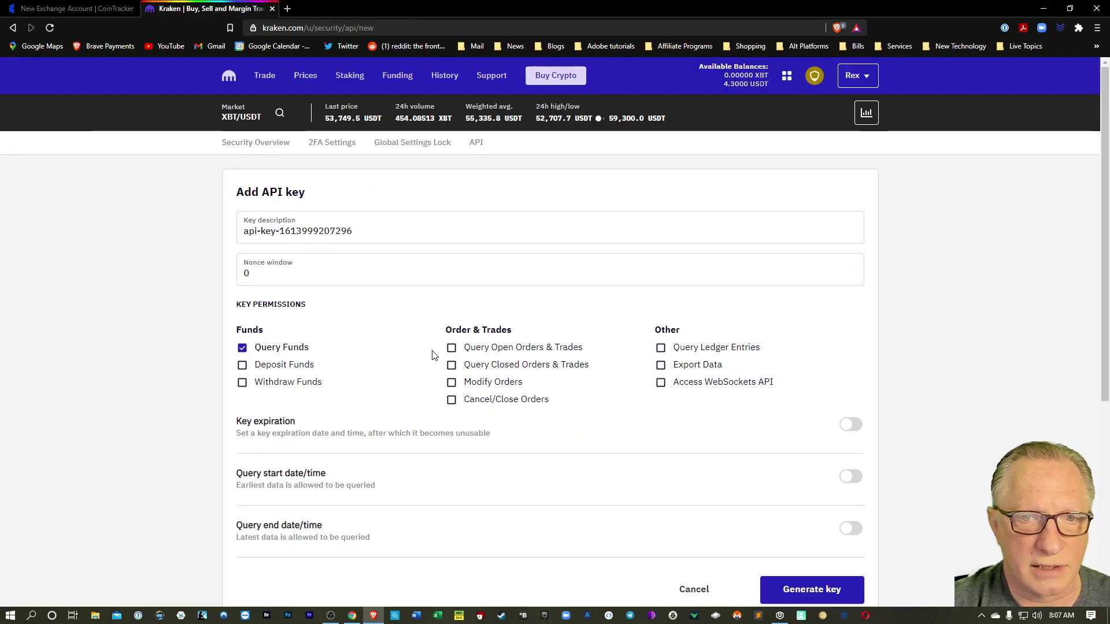
click(81, 8)
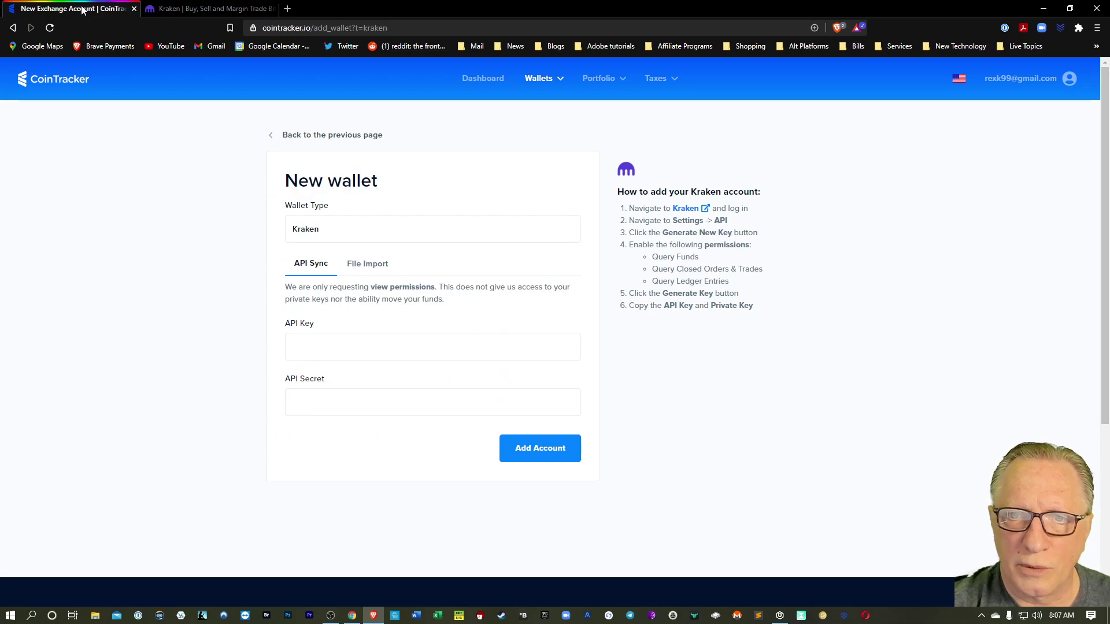
click(181, 8)
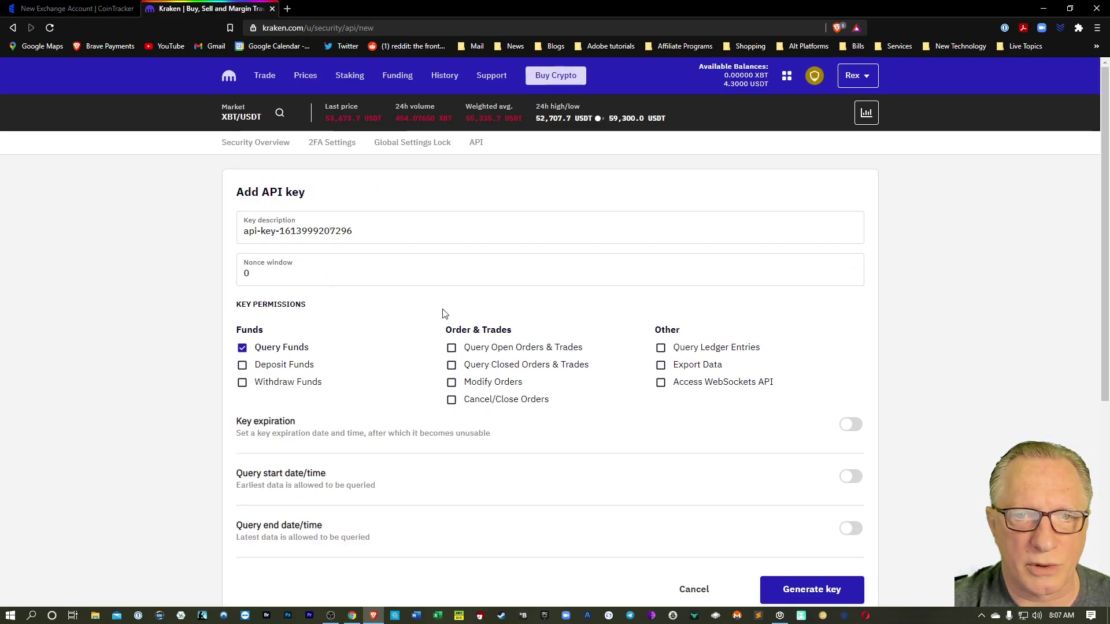
click(451, 365)
key(ctrl+shift+Tab)
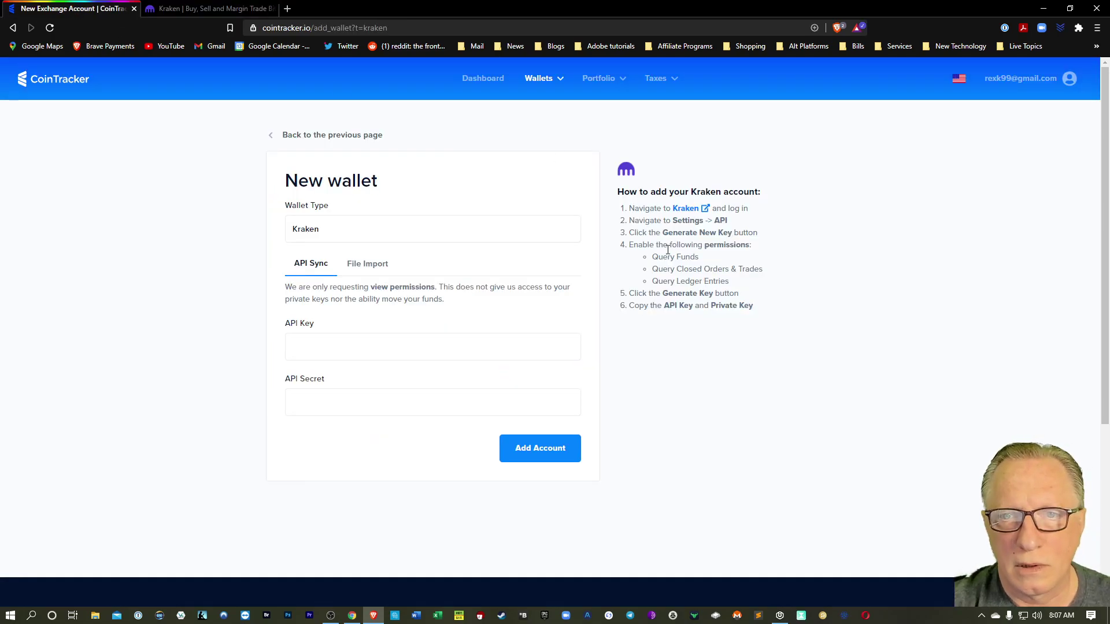
key(ctrl+Tab)
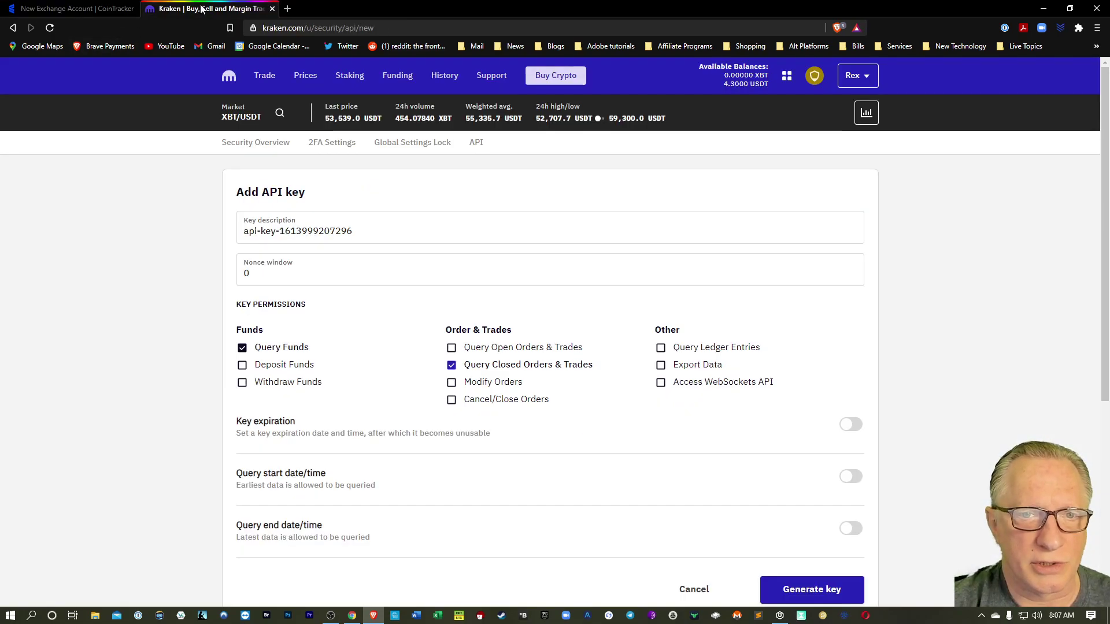
click(661, 350)
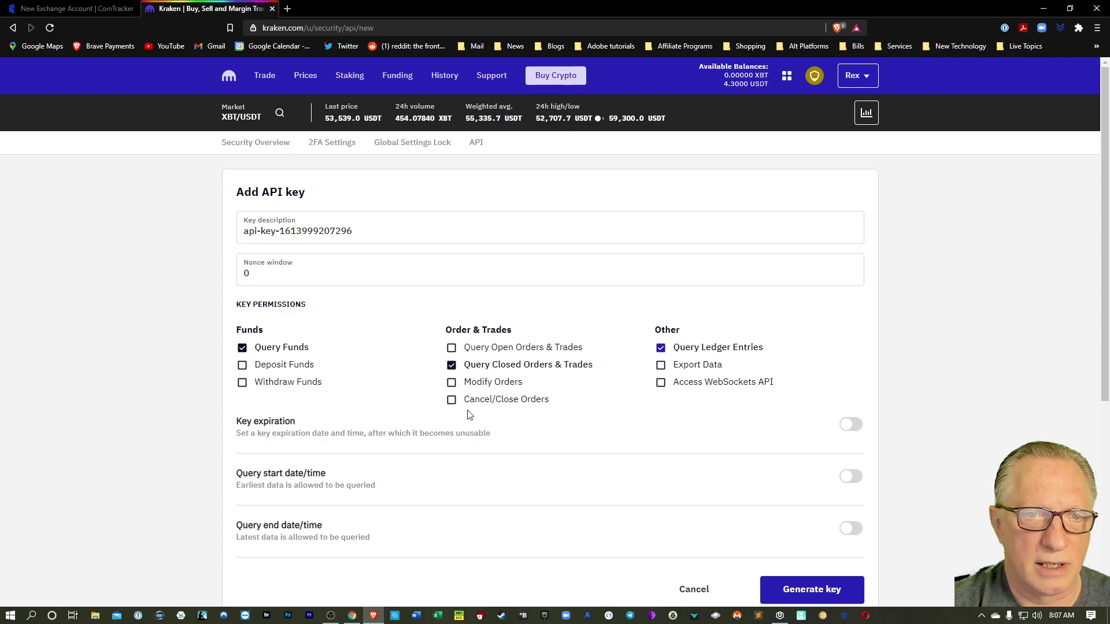
Recheck CoinTracker's required permissions list and generate the Kraken API key
click(61, 10)
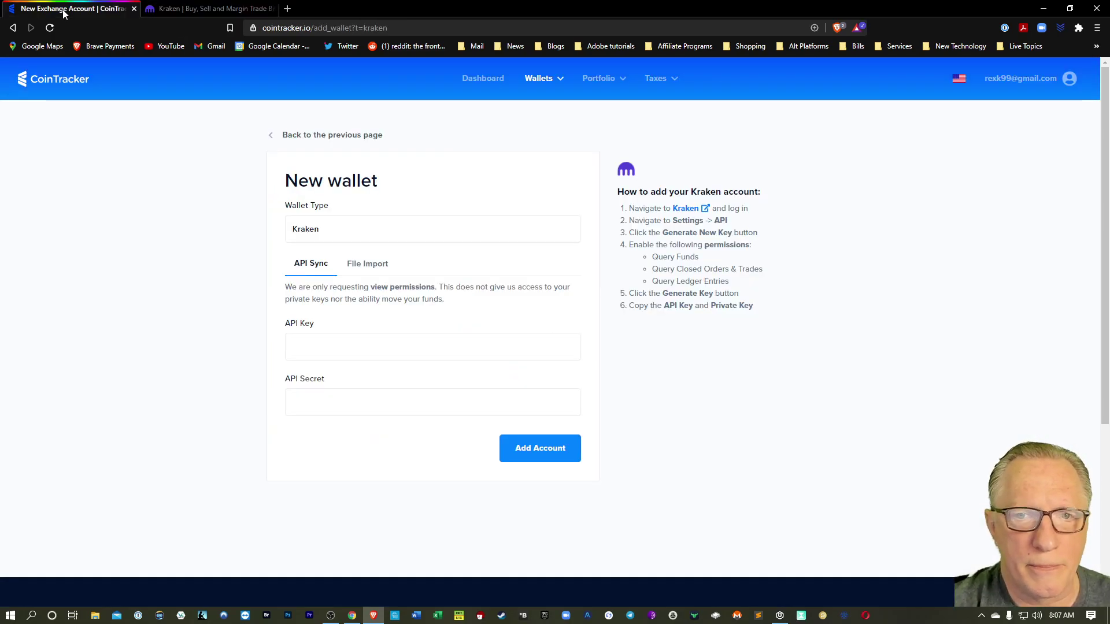
key(ctrl+Tab)
scroll(893, 347, down, 1)
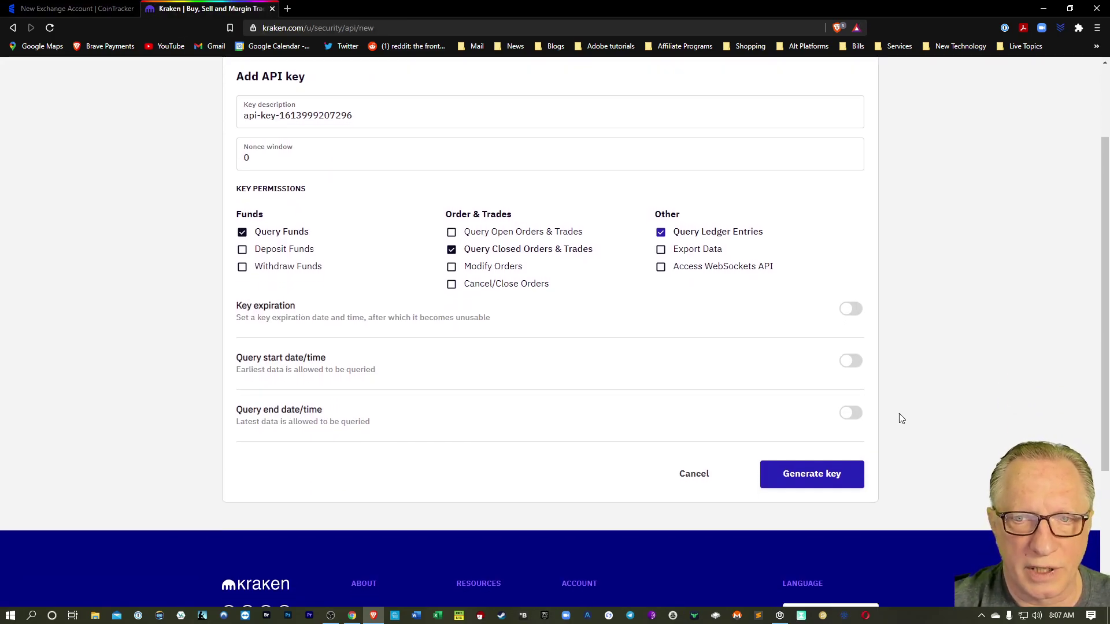
click(835, 471)
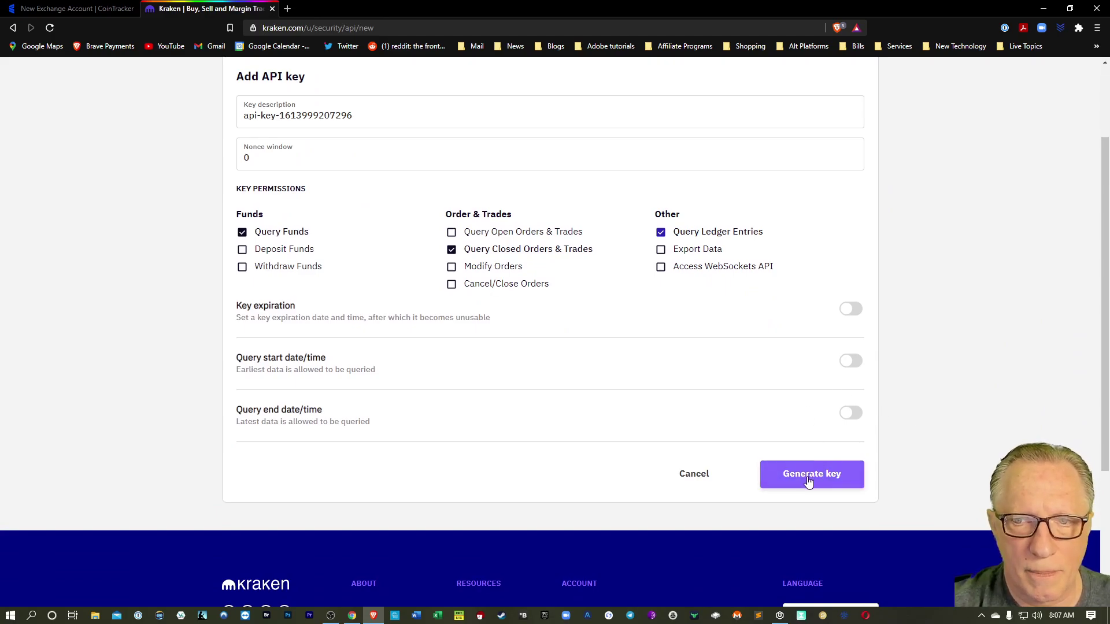
Copy the new Kraken API key and paste it into the API Key field of CoinTracker's Kraken wallet form
click(300, 265)
key(ctrl+Tab)
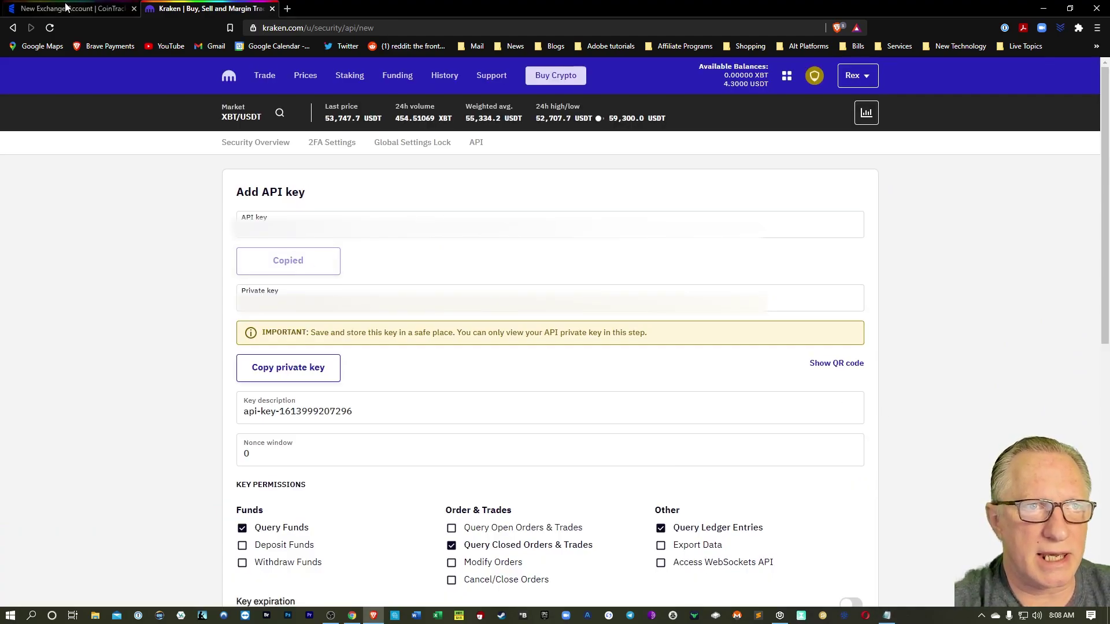
click(314, 341)
right_click(315, 354)
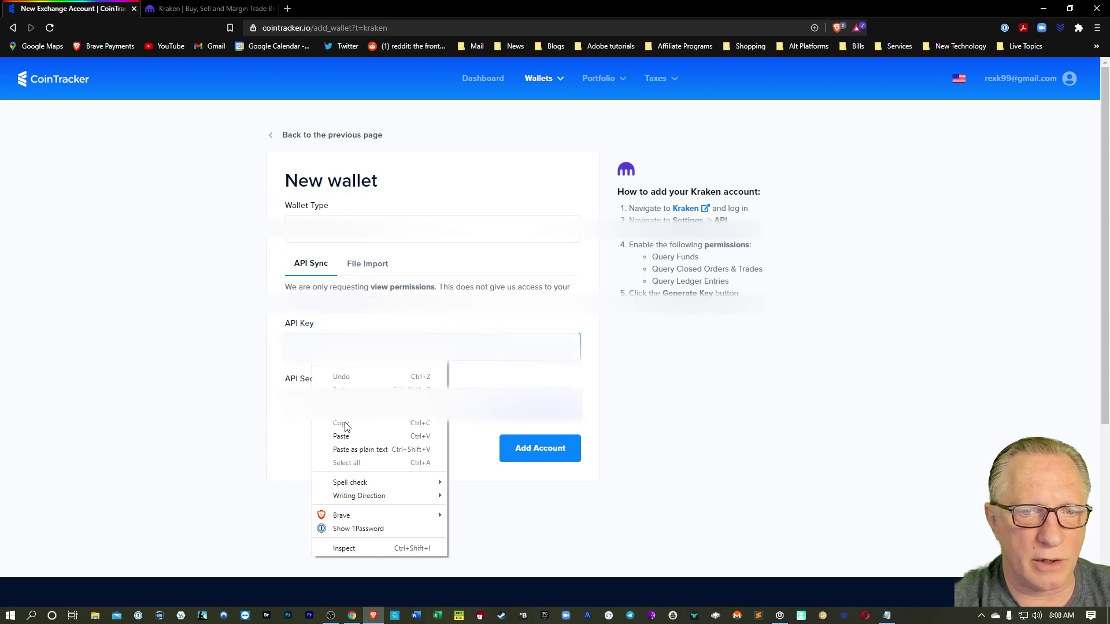
click(335, 435)
Copy the Kraken private key and paste it into the API Secret field of CoinTracker's Kraken wallet form
click(190, 9)
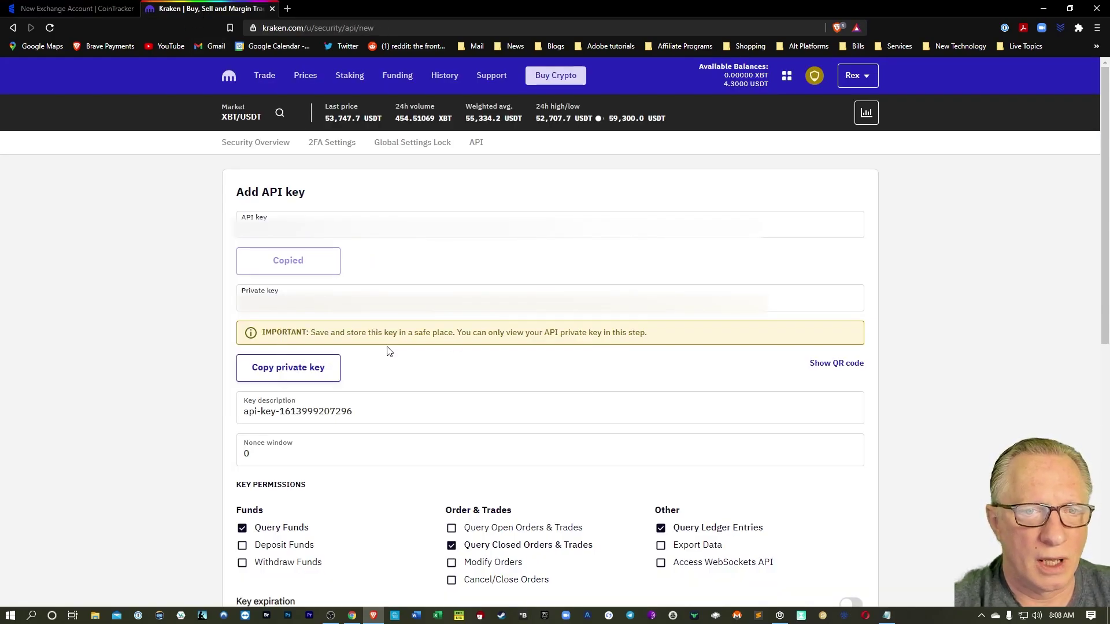
click(298, 374)
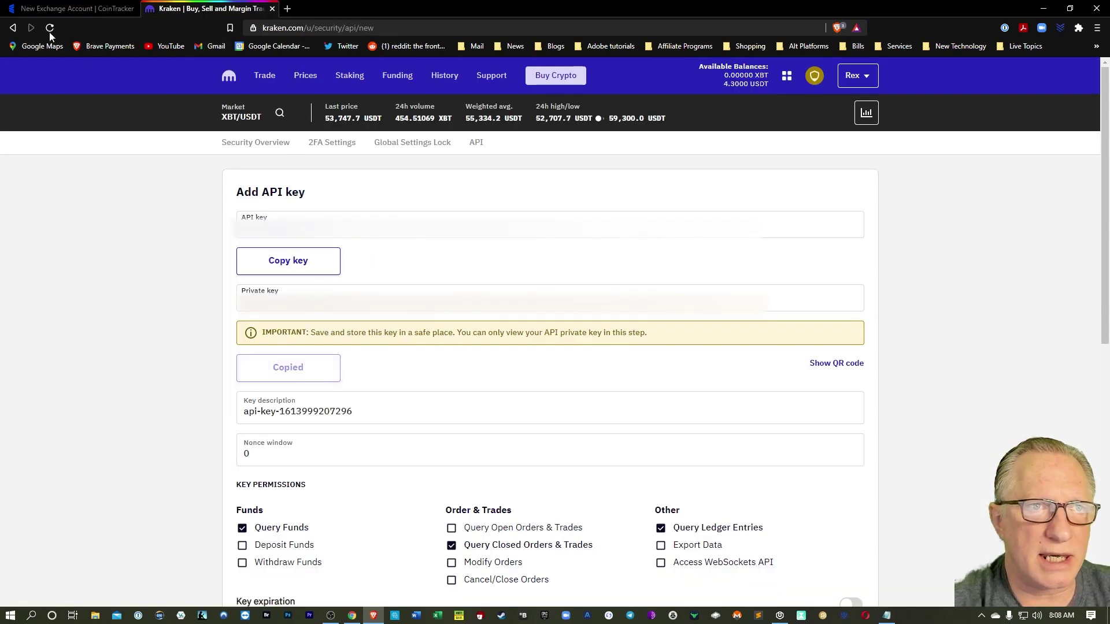
click(75, 9)
right_click(306, 403)
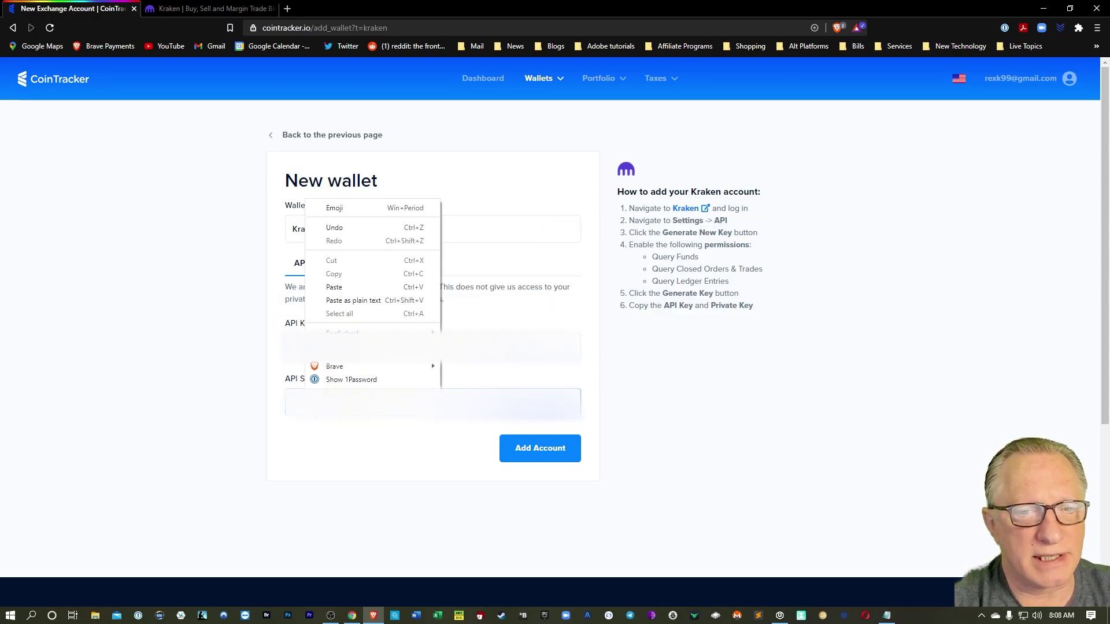
click(345, 287)
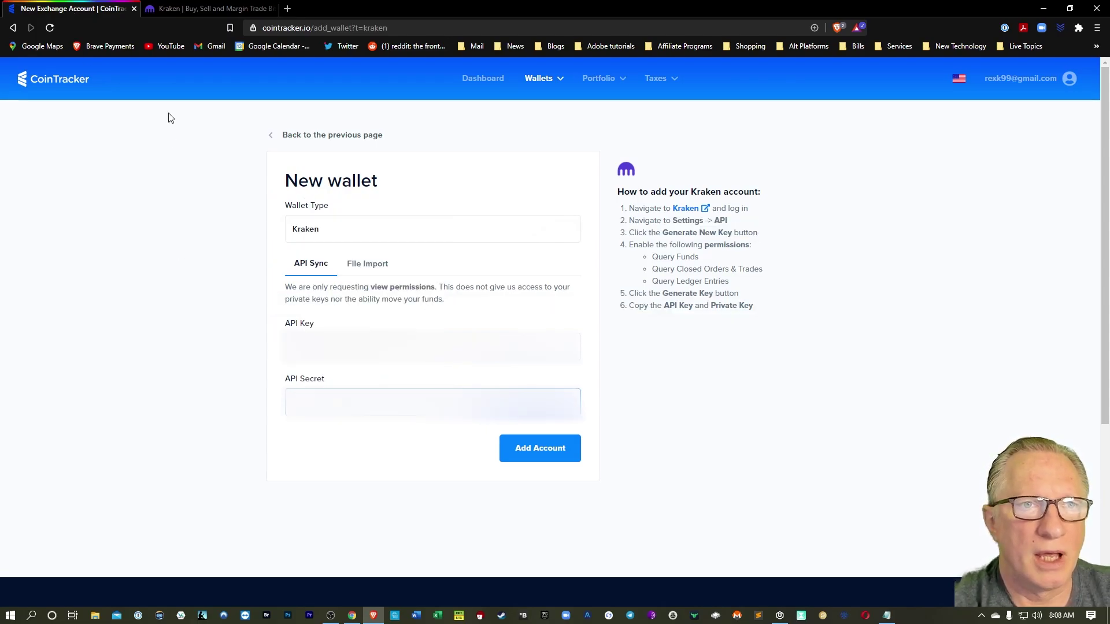
Copy the Kraken private key once more and add the Kraken account to the CoinTracker wallets
click(192, 11)
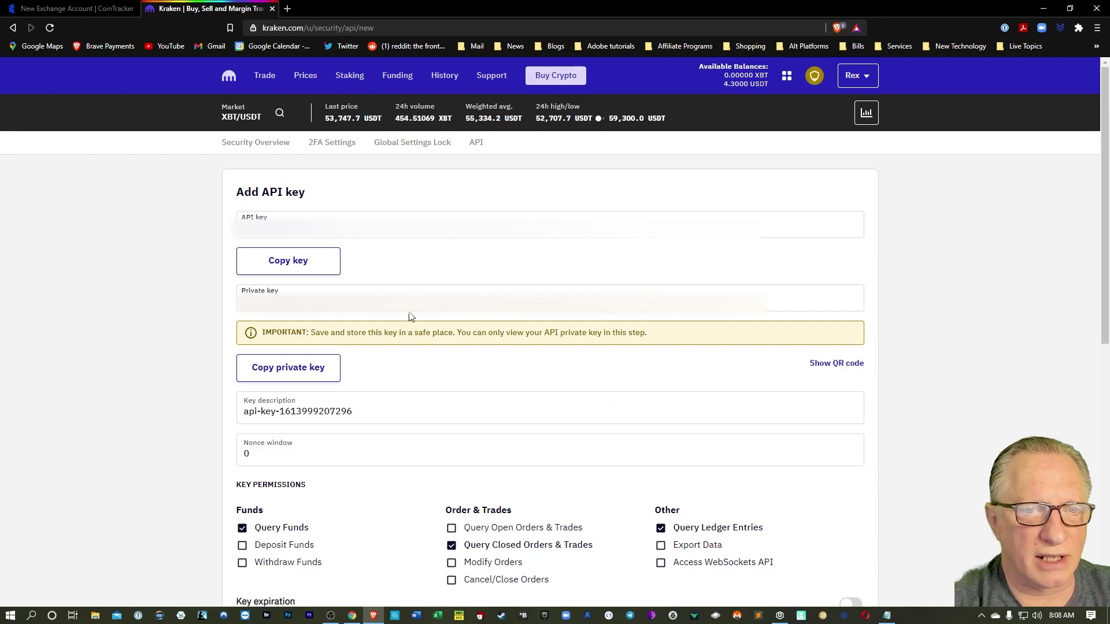
click(300, 381)
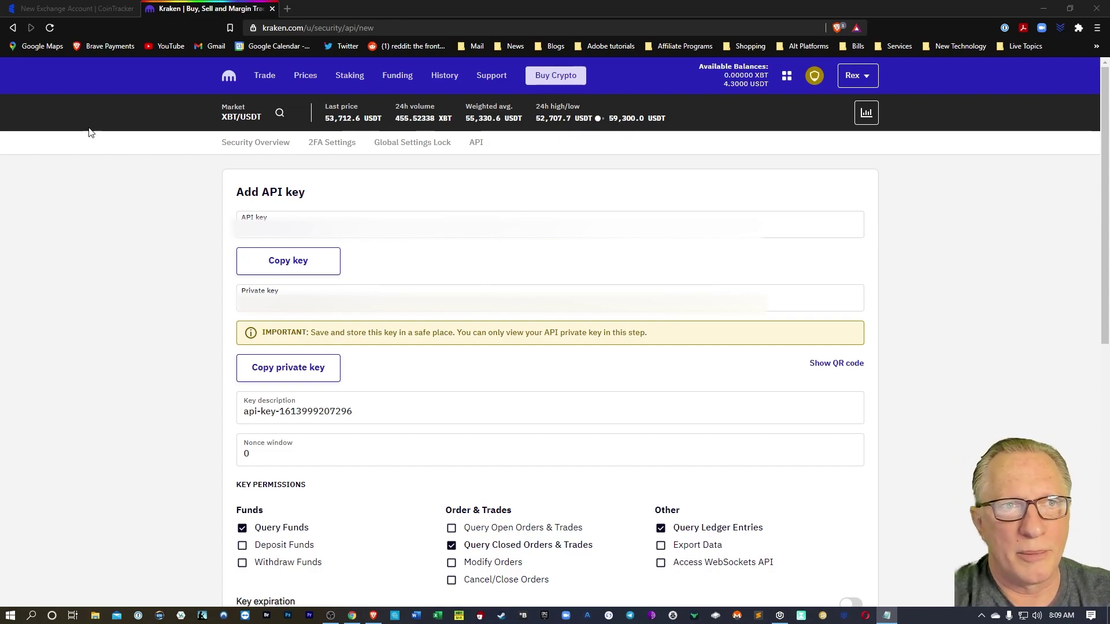
click(81, 10)
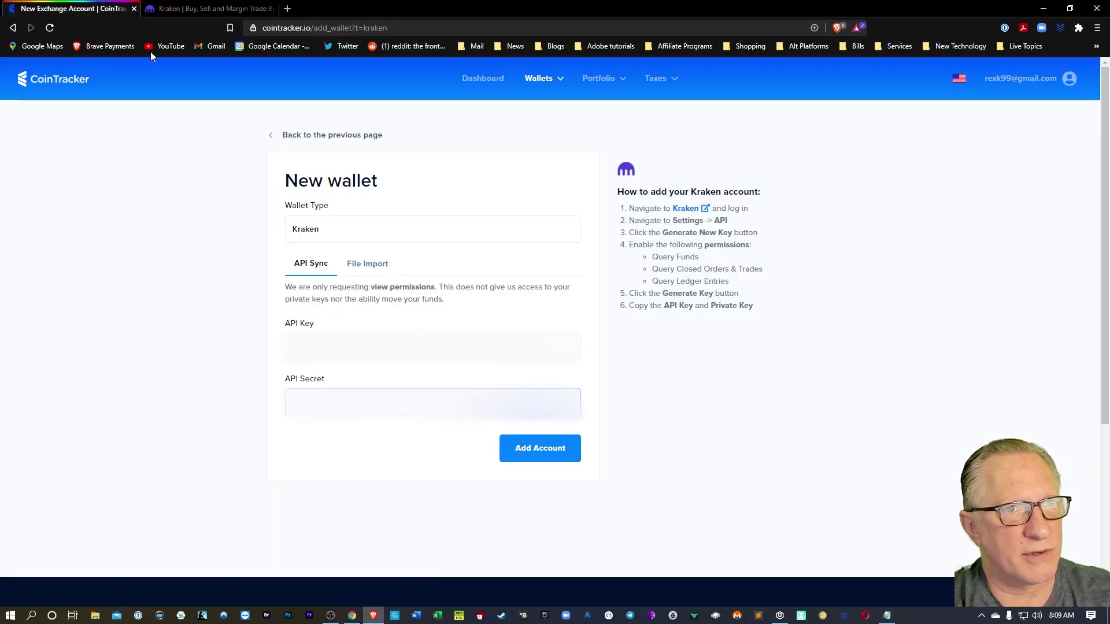
click(220, 11)
click(64, 10)
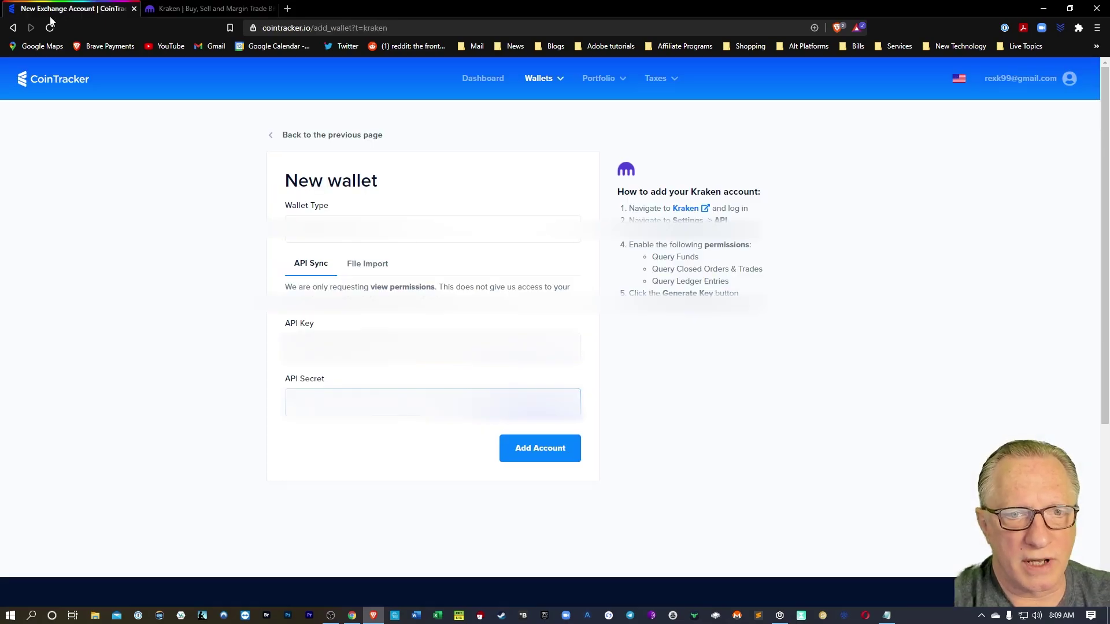
click(544, 455)
scroll(122, 308, down, 3)
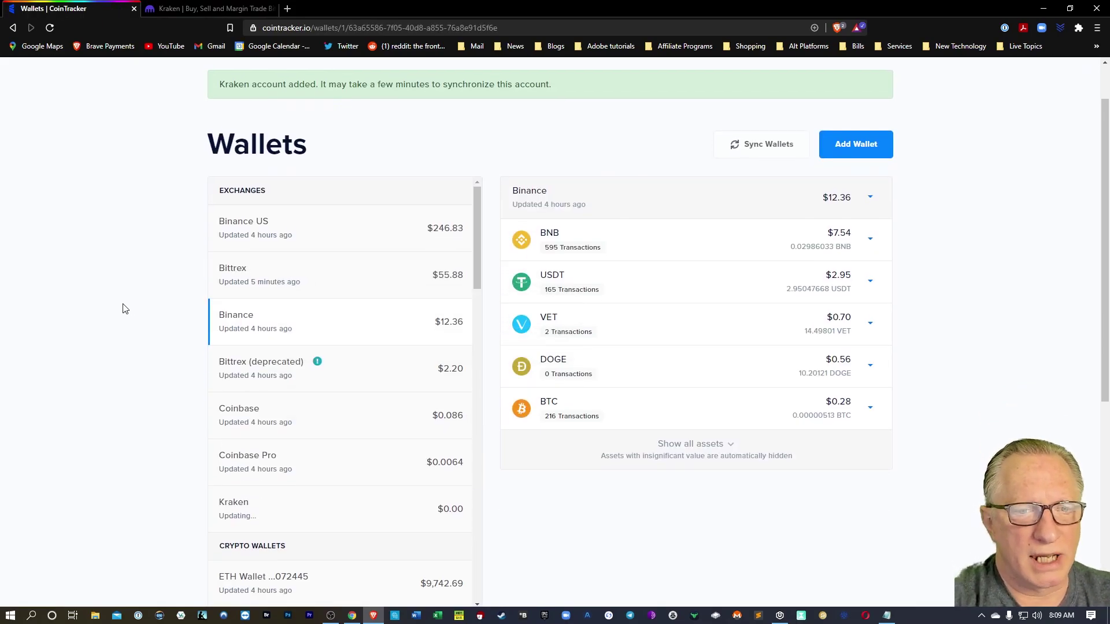
Start a new wallet and view the setup instructions for the remaining exchanges, Poloniex and Gemini
scroll(123, 308, down, 1)
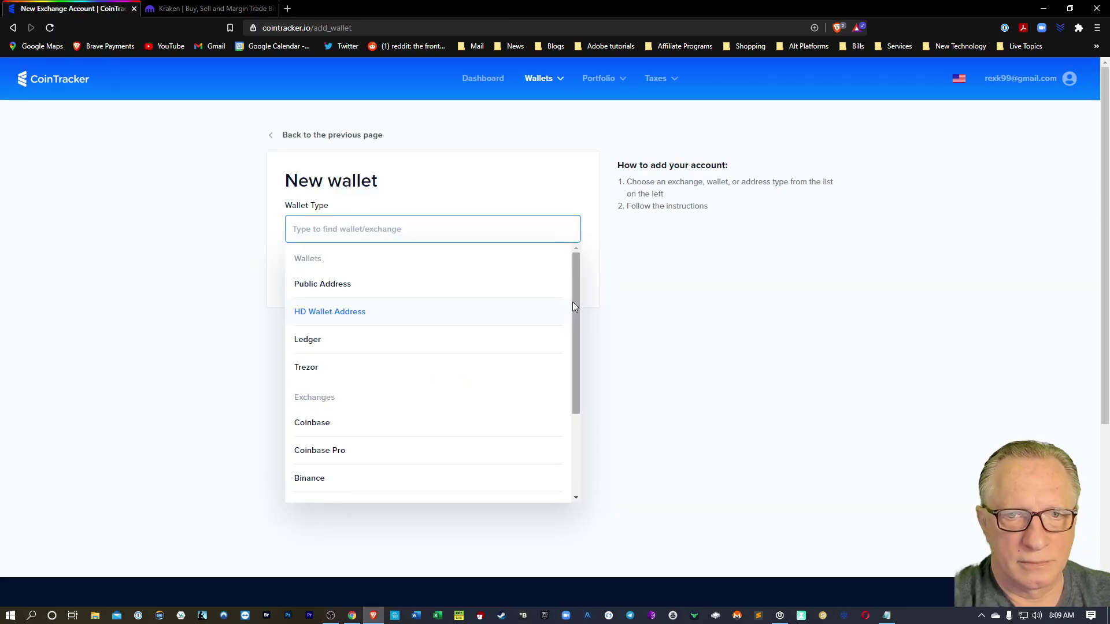
scroll(572, 302, down, 5)
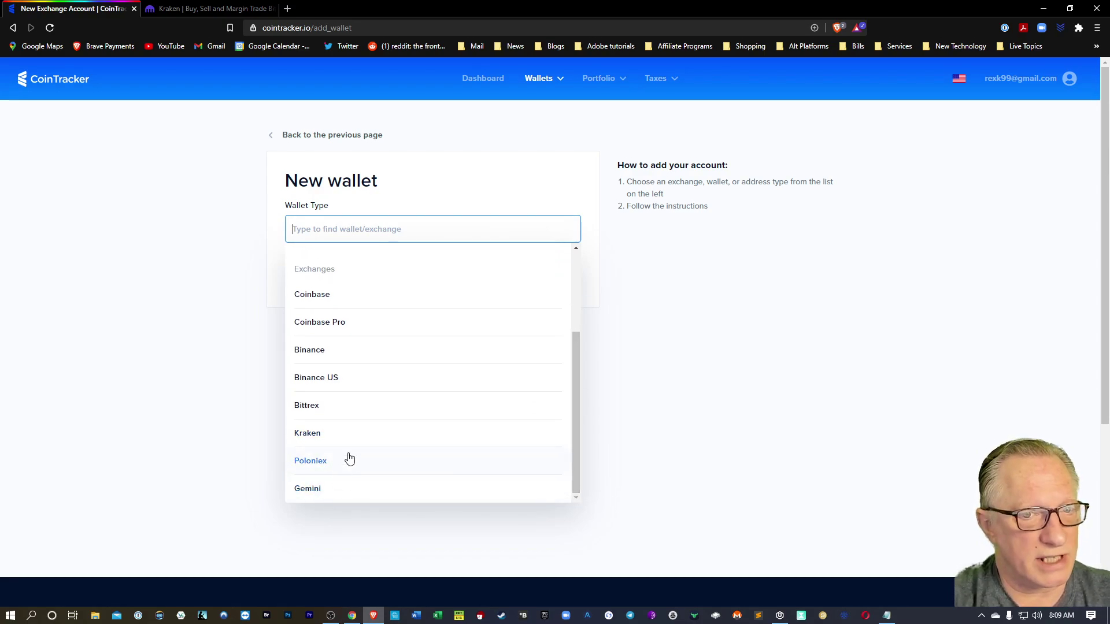
click(329, 465)
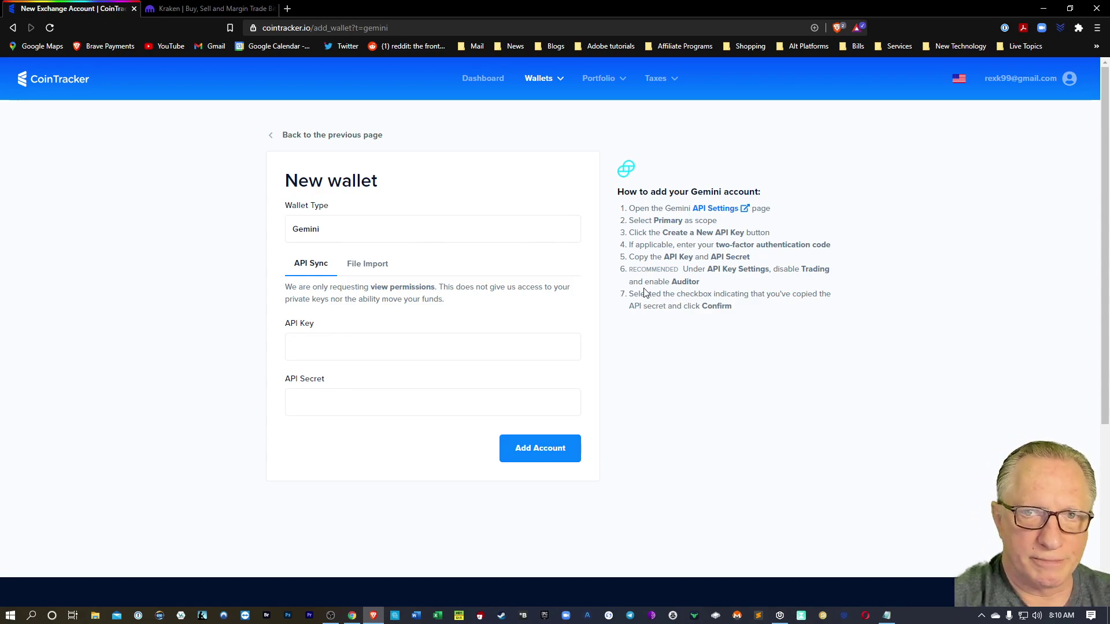
Return to the wallets overview without adding an account and check the connected exchanges, including the newly added Kraken account
click(300, 134)
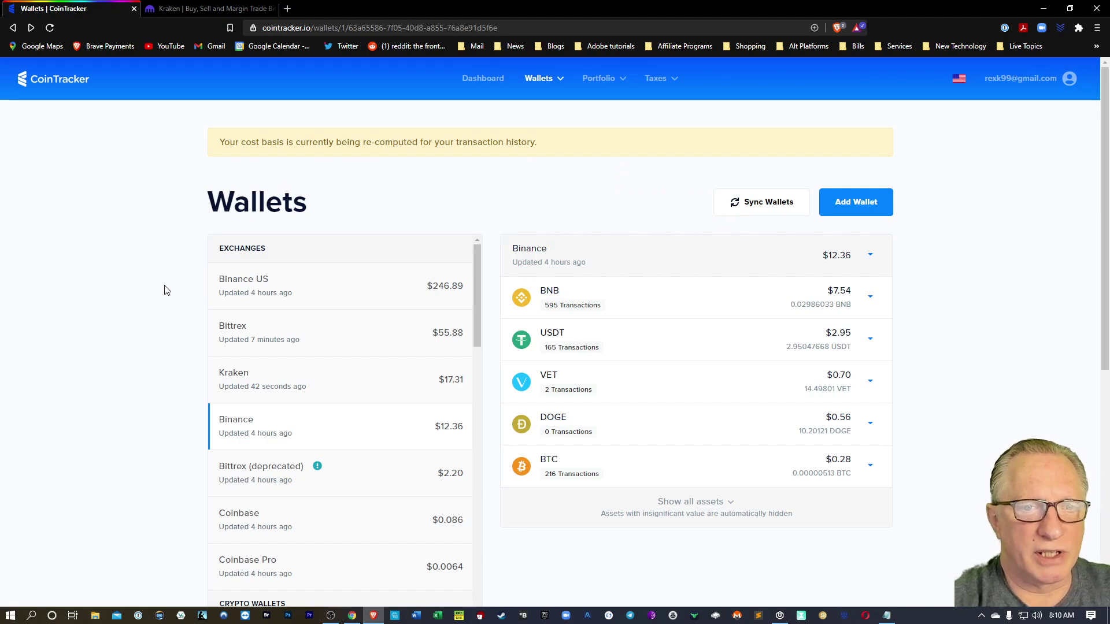
scroll(165, 292, down, 2)
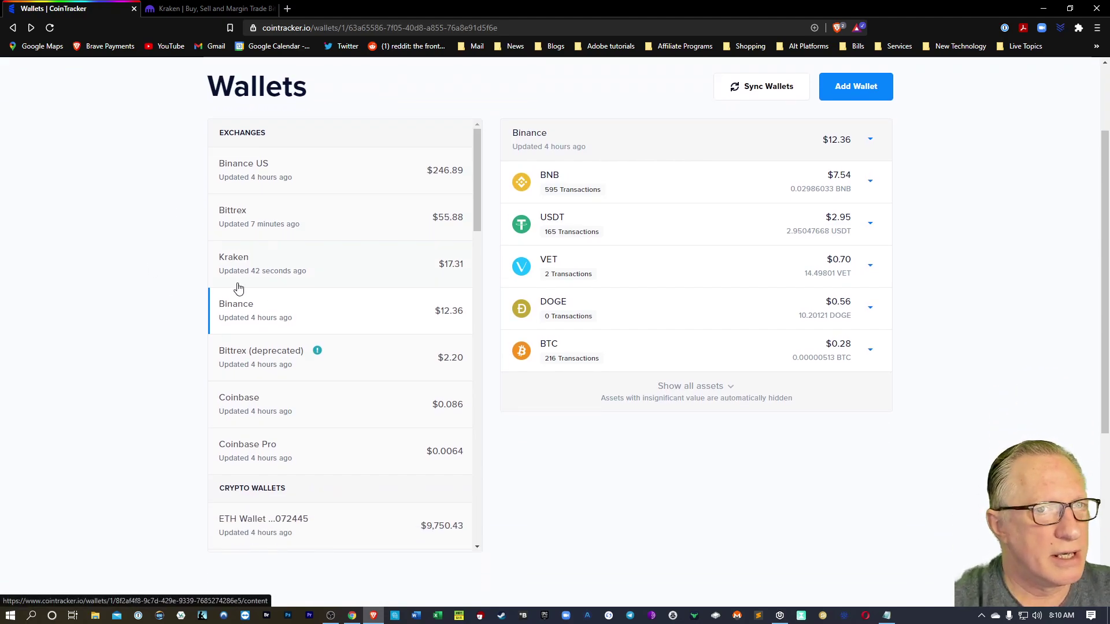
scroll(144, 347, up, 2)
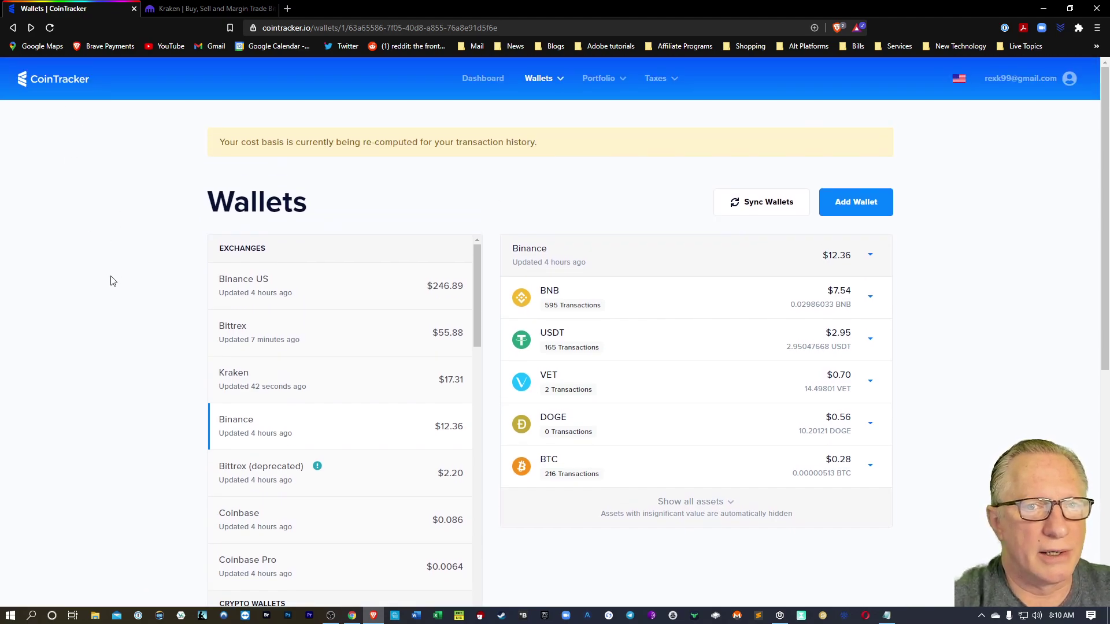
scroll(116, 292, down, 1)
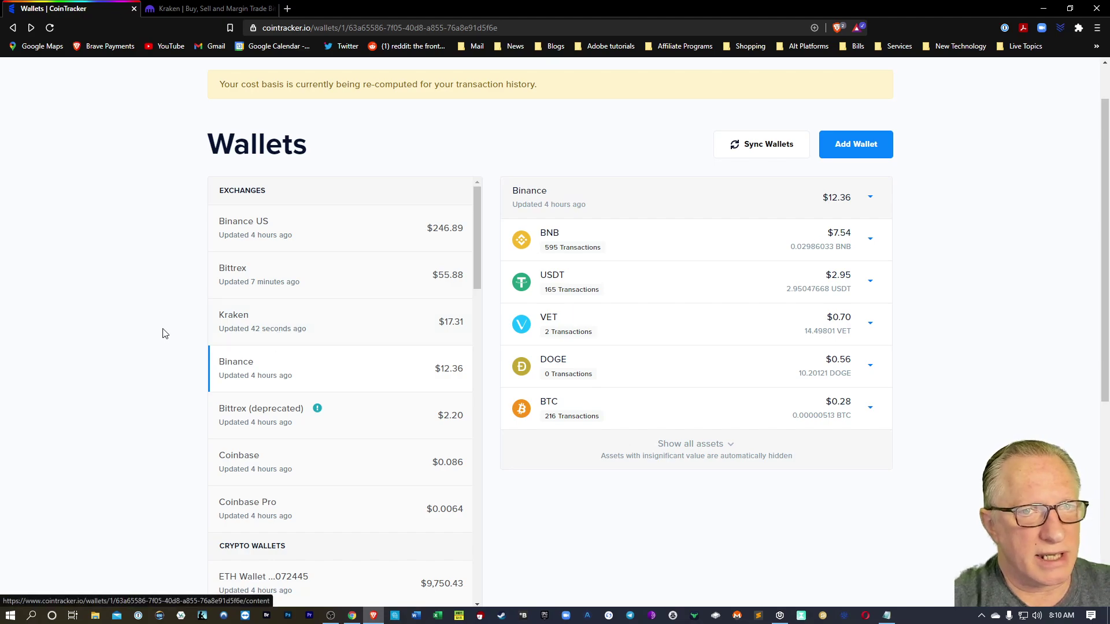
scroll(661, 190, up, 1)
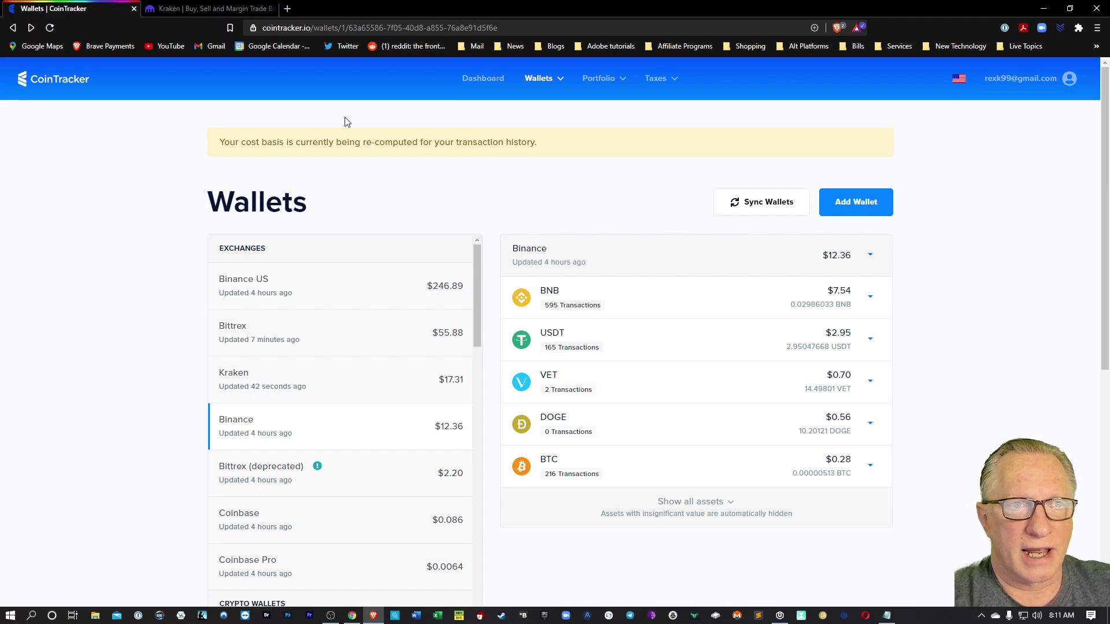
Open the 2018 tax page and examine the tax checklist and the available IRS form reports
click(659, 80)
click(647, 108)
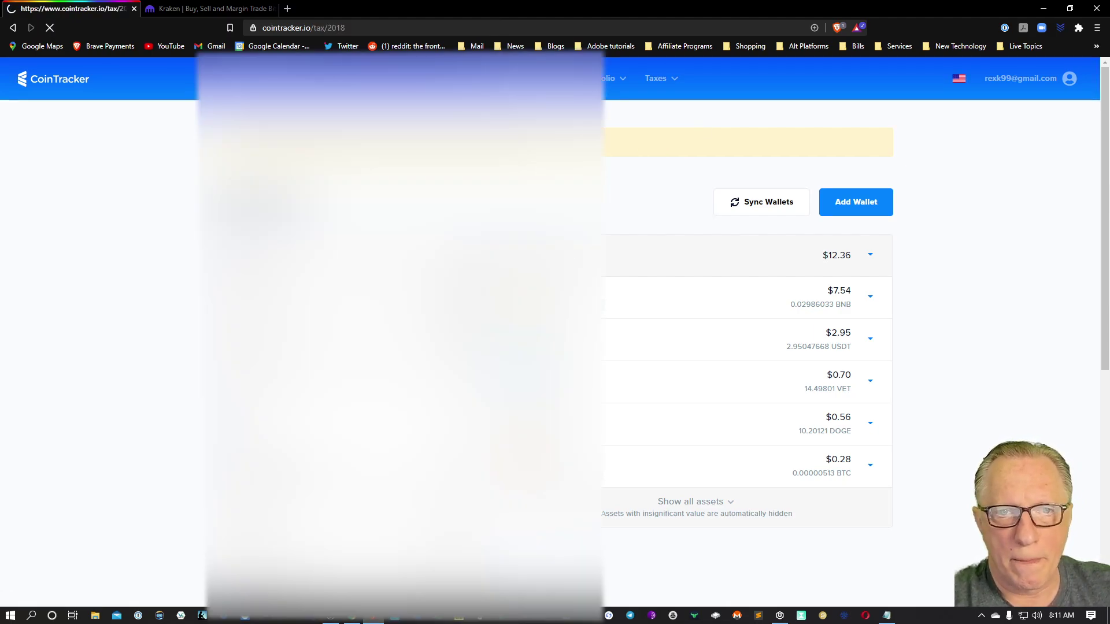
scroll(1015, 325, down, 1)
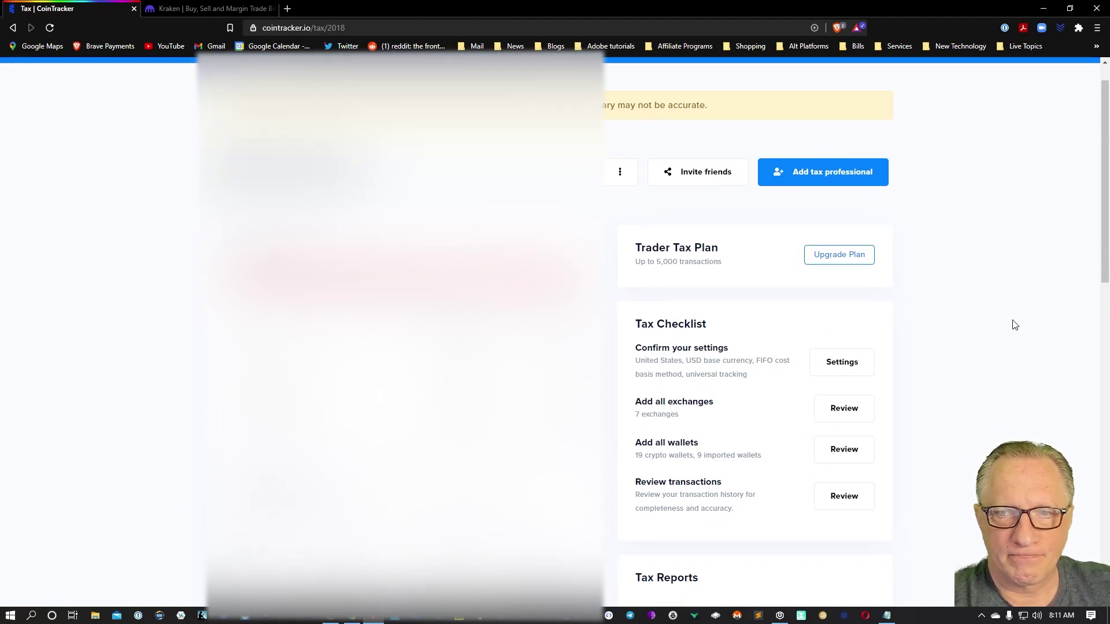
scroll(1014, 325, down, 5)
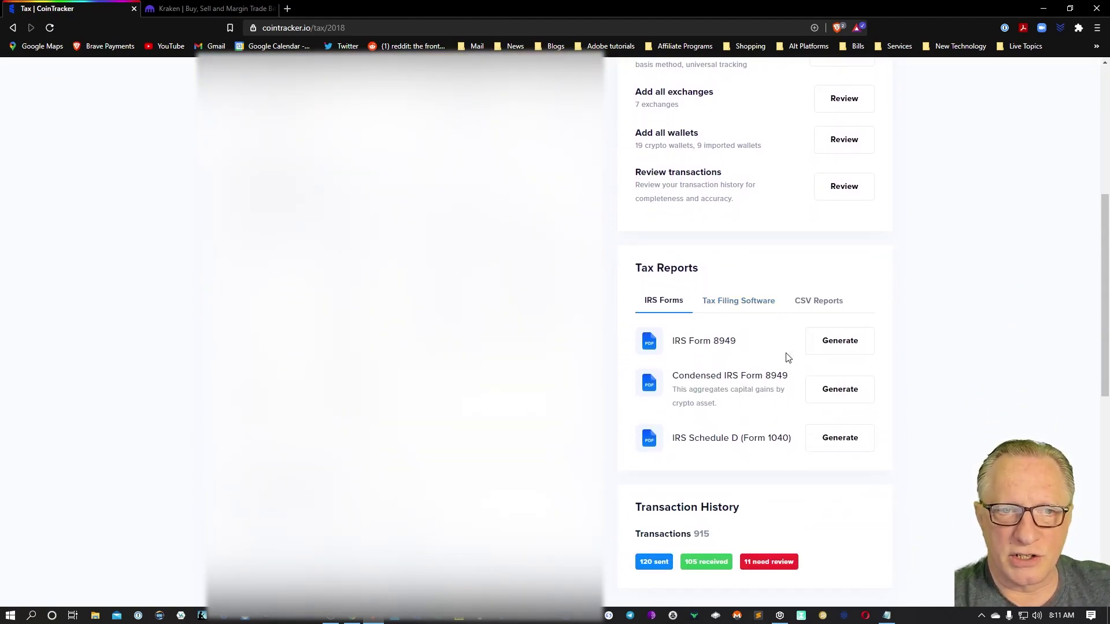